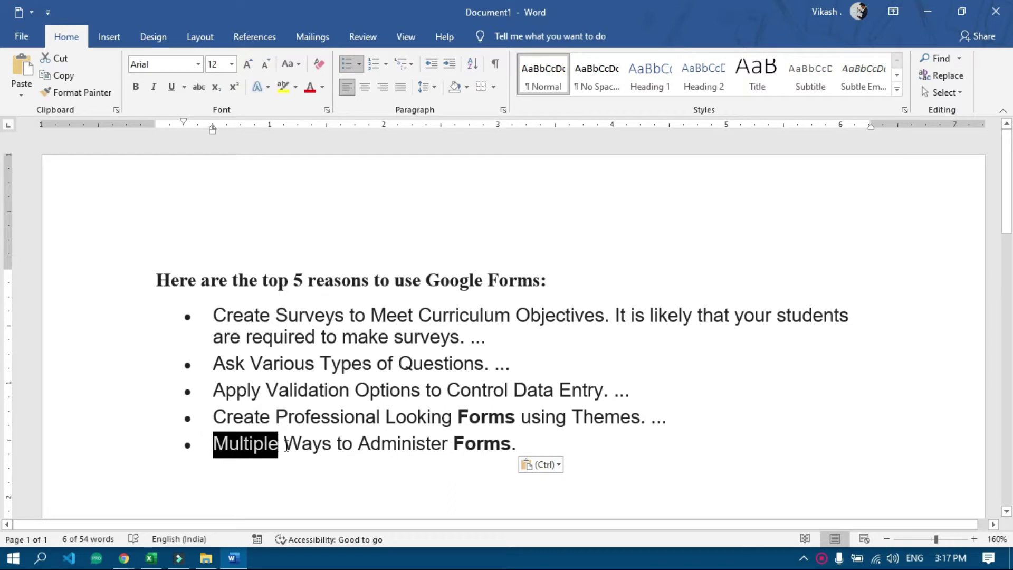
Step: Justify the five bulleted reasons to use Google Forms
{"action": "left_click_drag", "start_coordinate": [286, 446], "coordinate": [204, 302]}
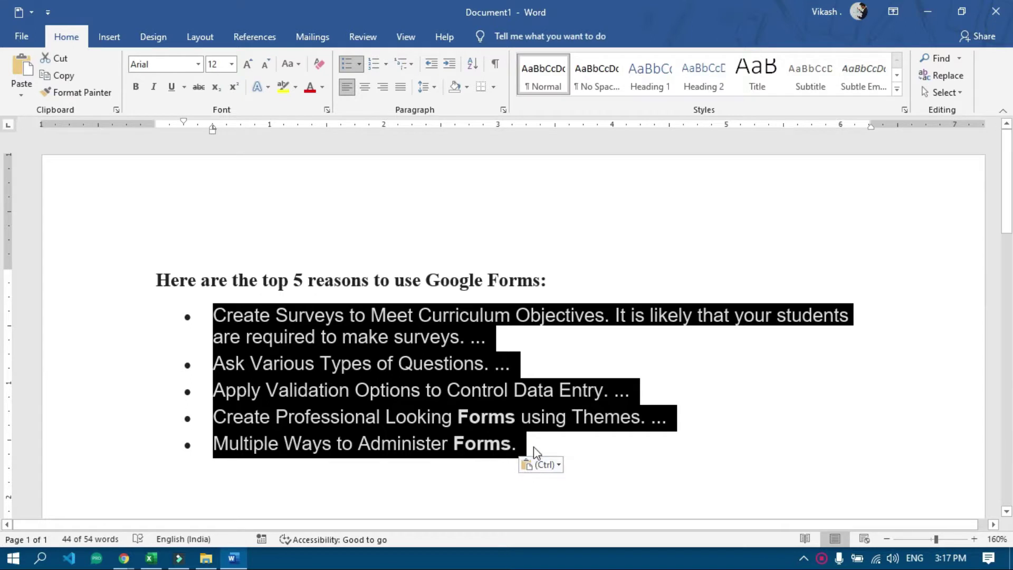
{"action": "key", "text": "ctrl+j"}
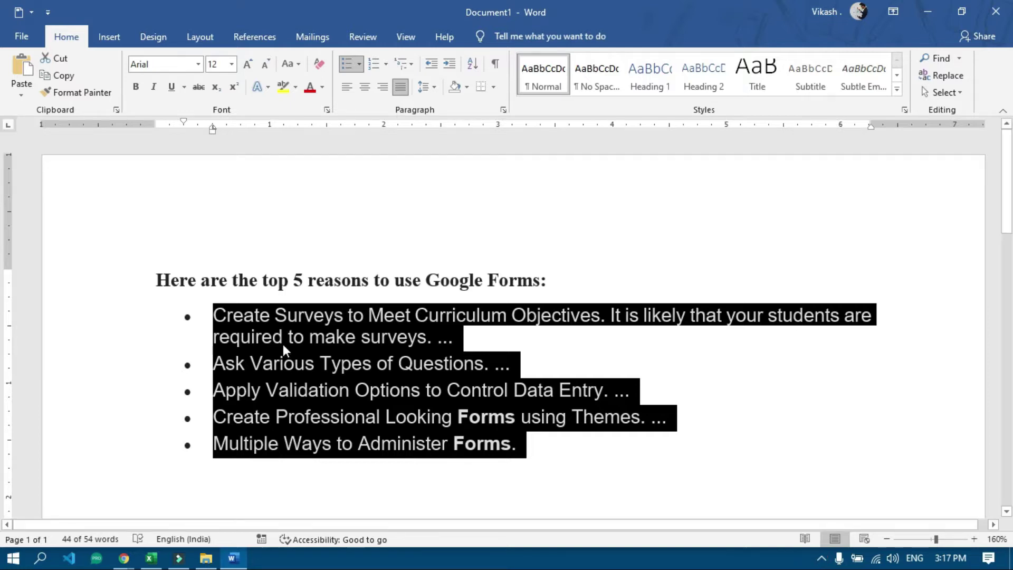
Step: Switch to the Chrome window with the Meet call and open a new browser tab
{"action": "mouse_move", "coordinate": [124, 562]}
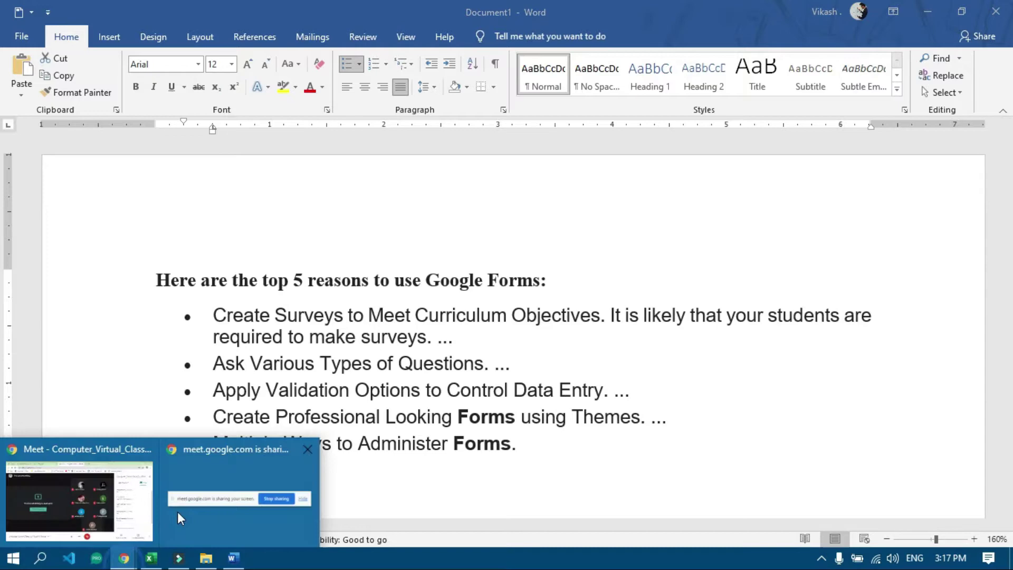
{"action": "left_click", "coordinate": [102, 502]}
{"action": "left_click", "coordinate": [592, 20]}
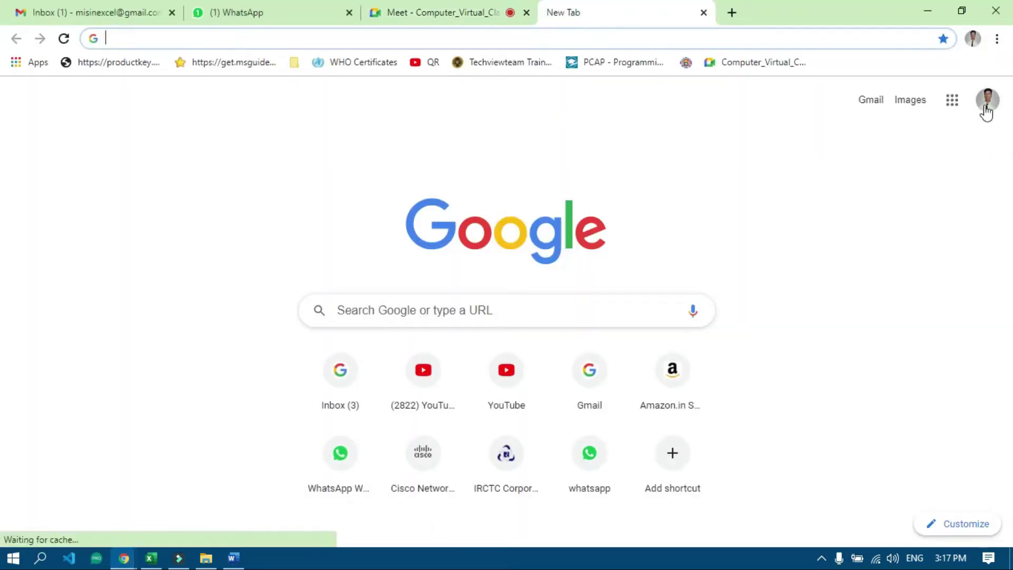
{"action": "left_click", "coordinate": [236, 41]}
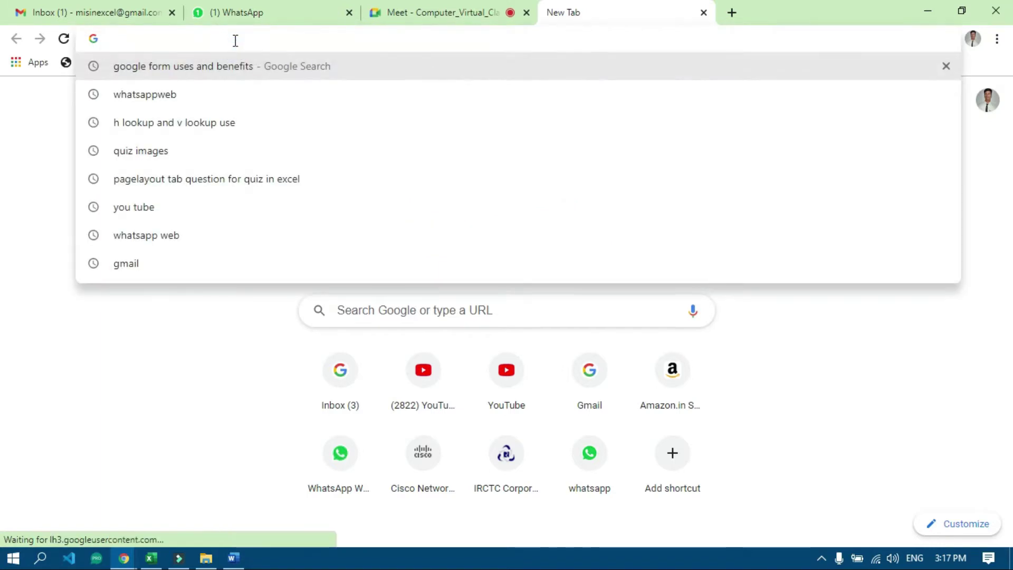
{"action": "type", "text": "gmail"}
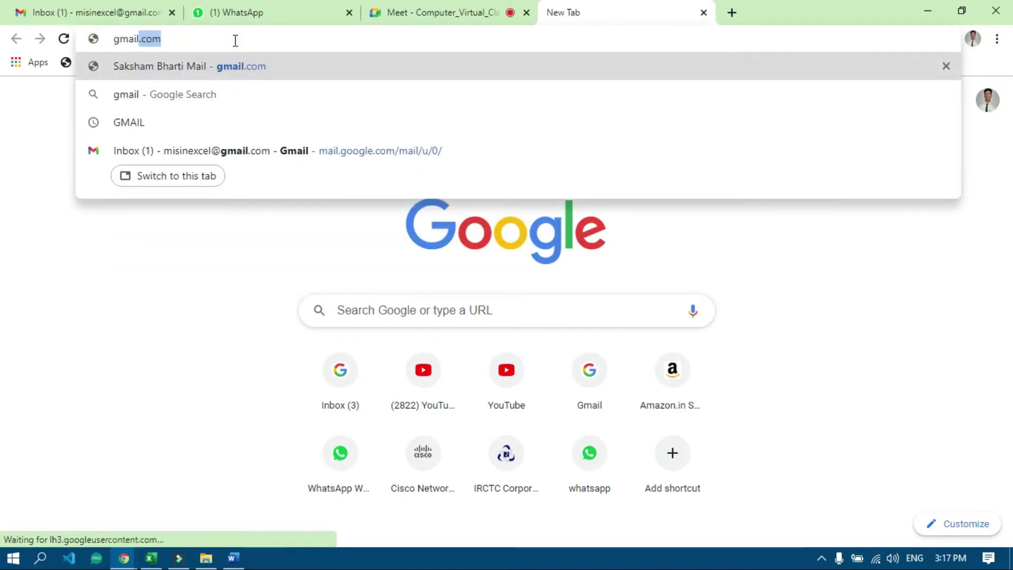
{"action": "key", "text": "Escape"}
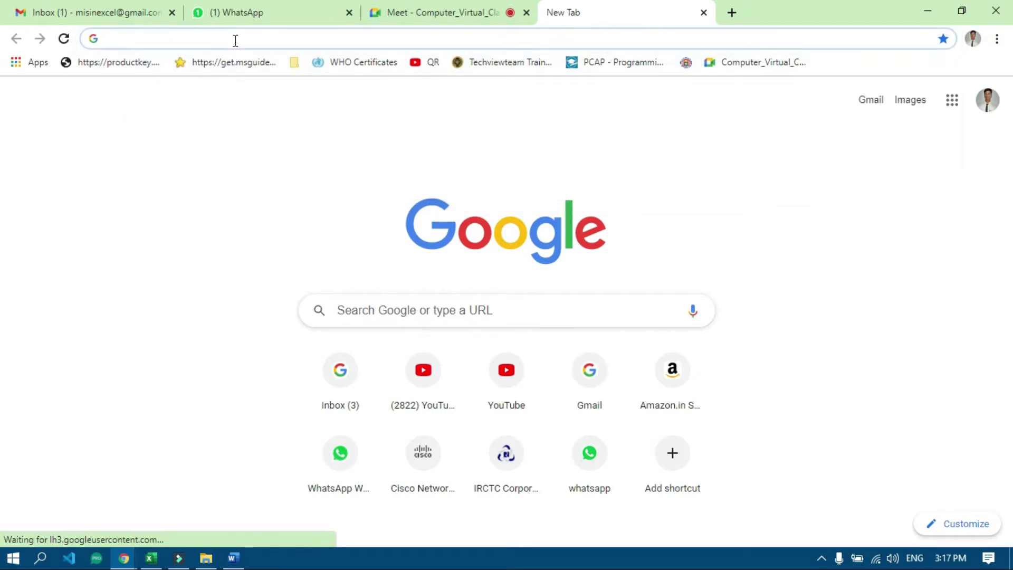
{"action": "left_click", "coordinate": [951, 109]}
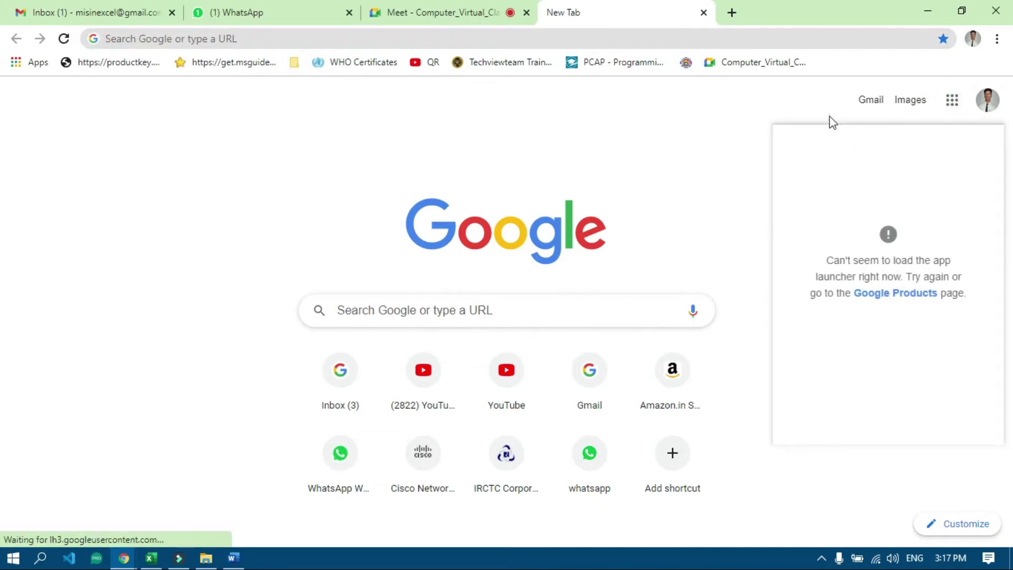
{"action": "left_click", "coordinate": [952, 104]}
{"action": "left_click", "coordinate": [952, 105]}
{"action": "left_click", "coordinate": [704, 13]}
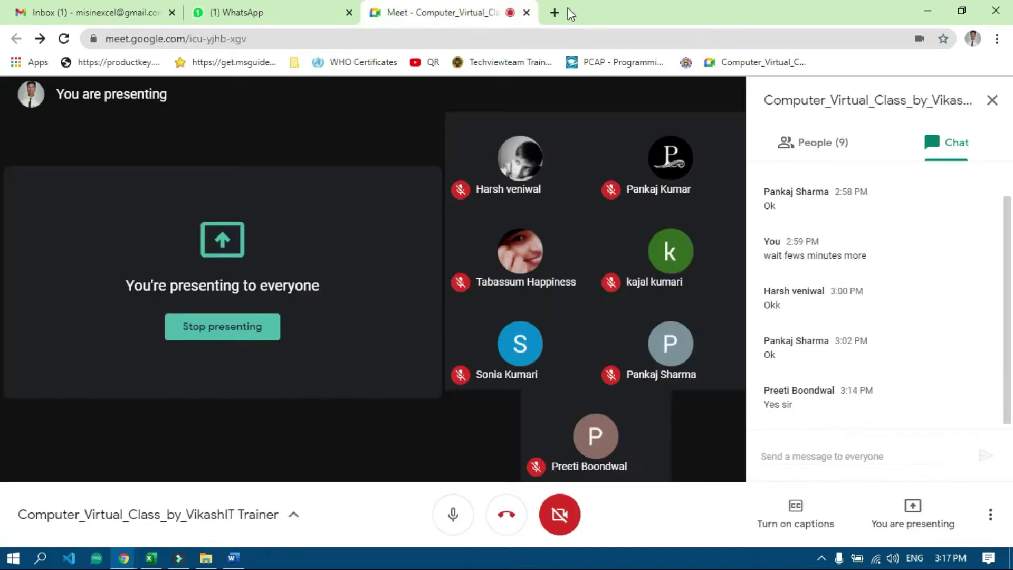
{"action": "left_click", "coordinate": [556, 14]}
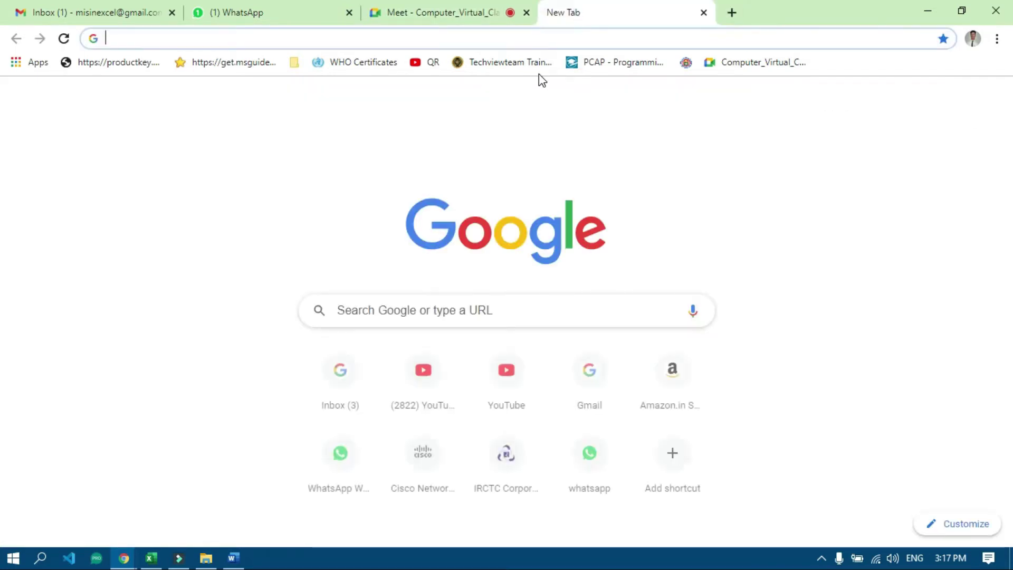
Step: Open Forms from the Google apps list and create a blank form
{"action": "left_click", "coordinate": [533, 313]}
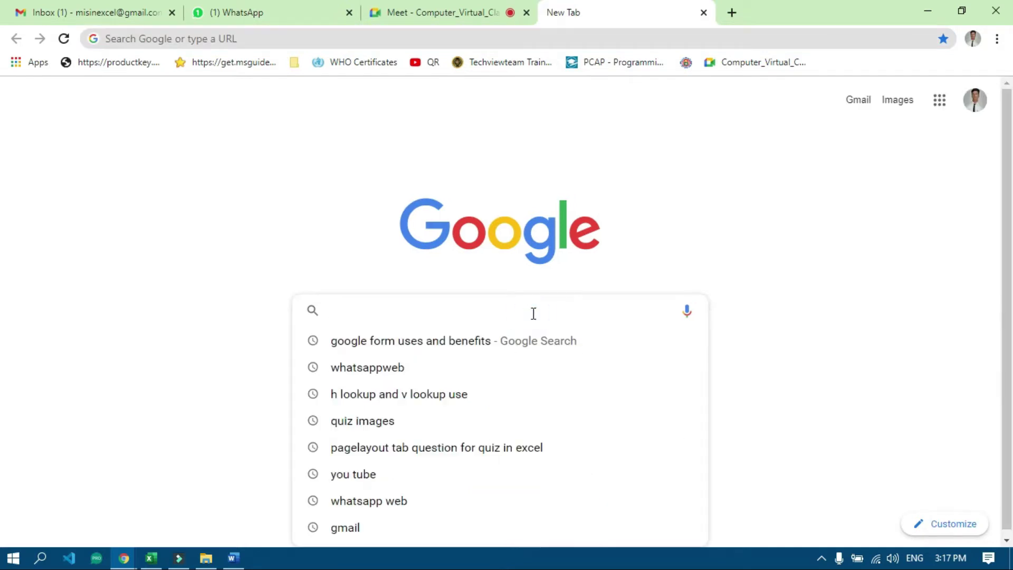
{"action": "left_click", "coordinate": [943, 104]}
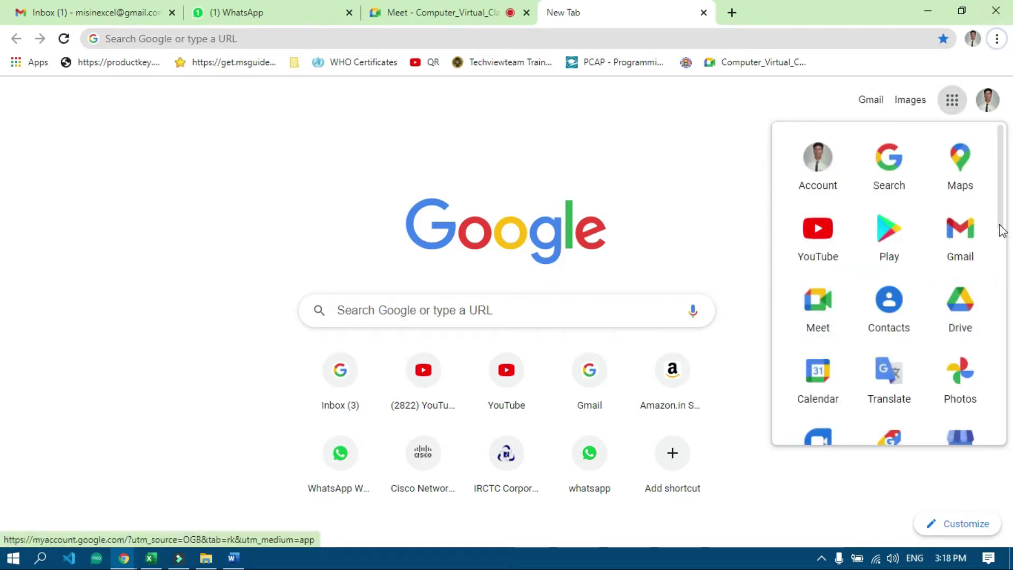
{"action": "left_click_drag", "start_coordinate": [1002, 229], "coordinate": [986, 352]}
{"action": "scroll", "coordinate": [986, 353], "scroll_direction": "up", "scroll_amount": 5}
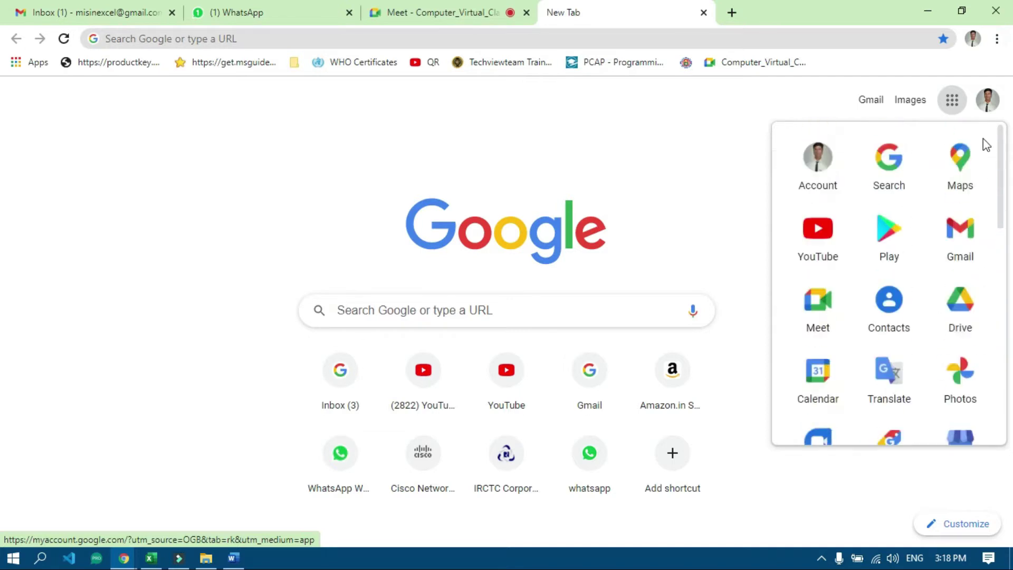
{"action": "left_click", "coordinate": [951, 100]}
{"action": "left_click", "coordinate": [952, 100]}
{"action": "left_click_drag", "start_coordinate": [1000, 205], "coordinate": [988, 455]}
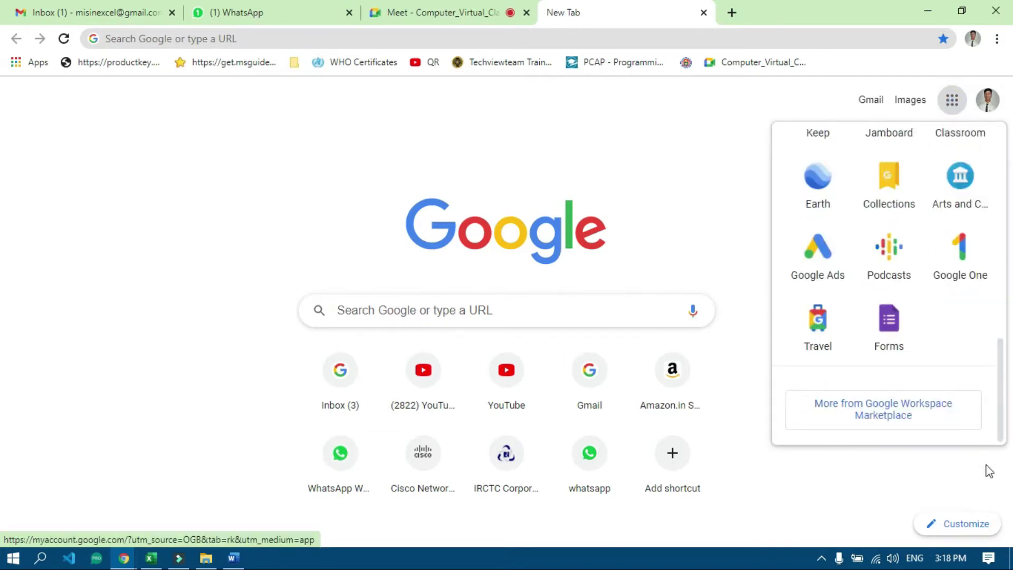
{"action": "left_click", "coordinate": [889, 334]}
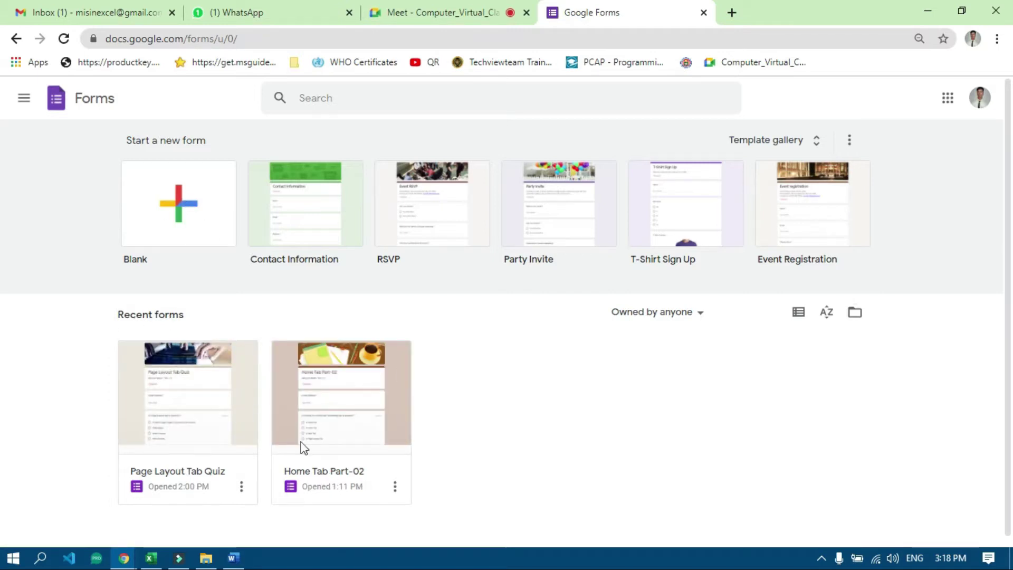
{"action": "left_click", "coordinate": [173, 213]}
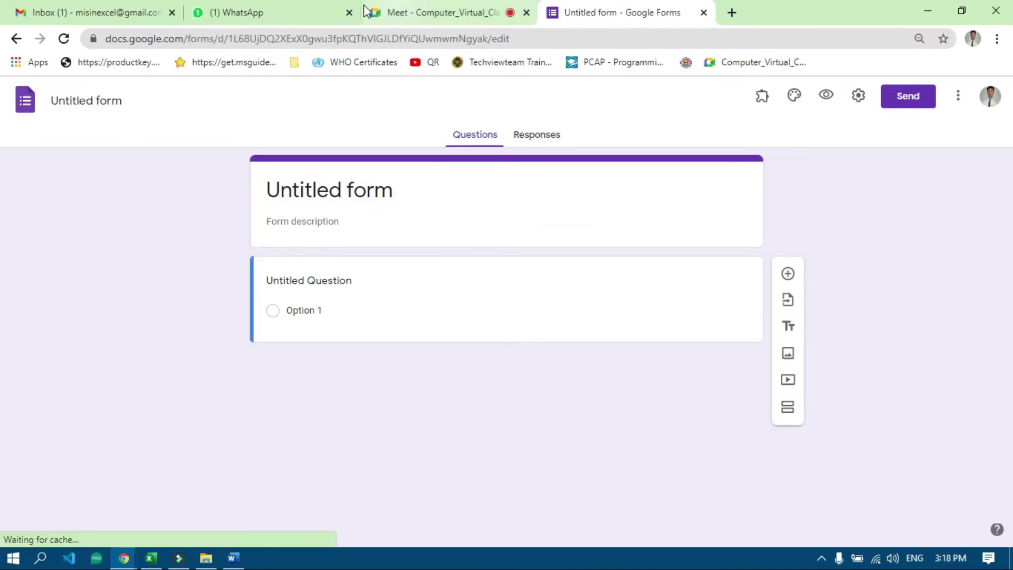
Step: Admit the person waiting to join the Meet call and return to the untitled form
{"action": "left_click", "coordinate": [407, 12]}
{"action": "left_click", "coordinate": [666, 181]}
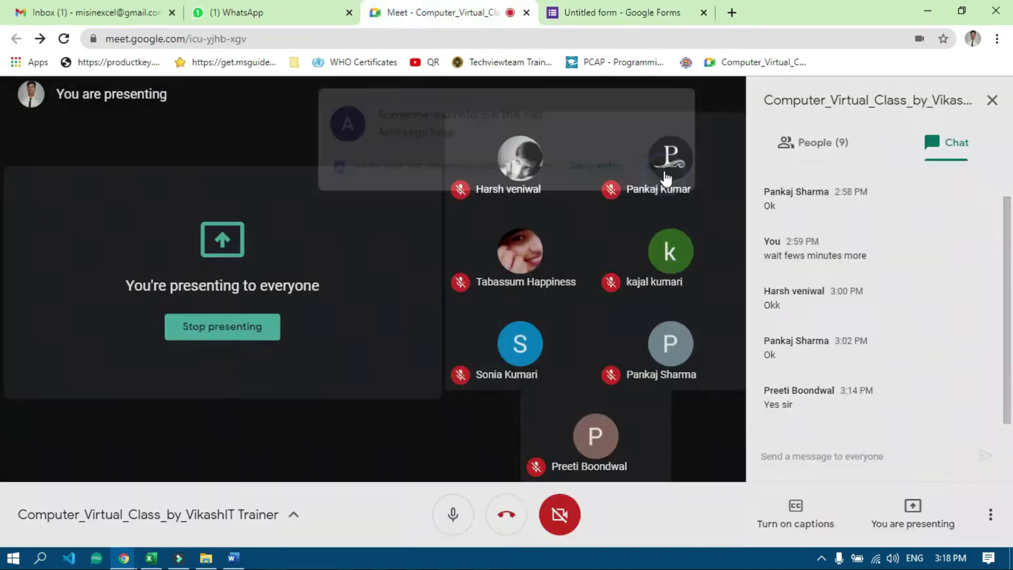
{"action": "left_click", "coordinate": [595, 12]}
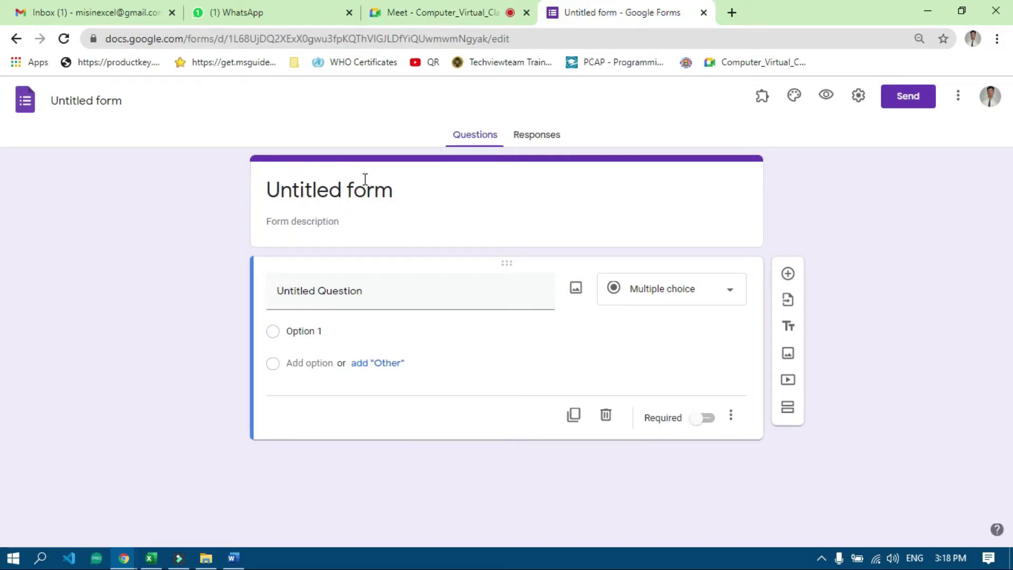
Step: Rename the form as Test Paper and apply the same name to its title heading
{"action": "left_click", "coordinate": [65, 100]}
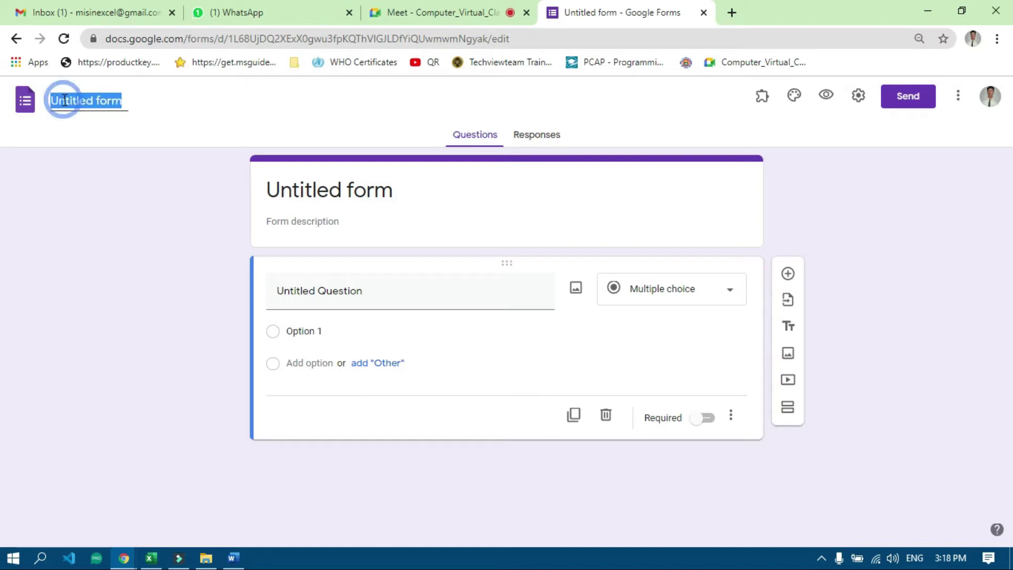
{"action": "type", "text": "TES"}
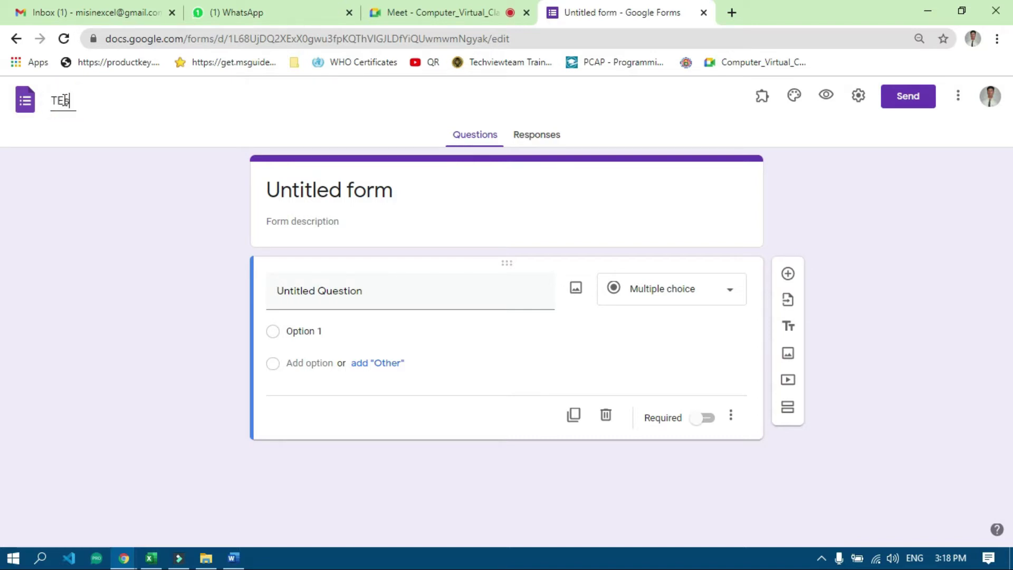
{"action": "type", "text": "T"}
{"action": "key", "text": "BackSpace"}
{"action": "key", "text": "BackSpace"}
{"action": "key", "text": "BackSpace"}
{"action": "type", "text": "est Paper"}
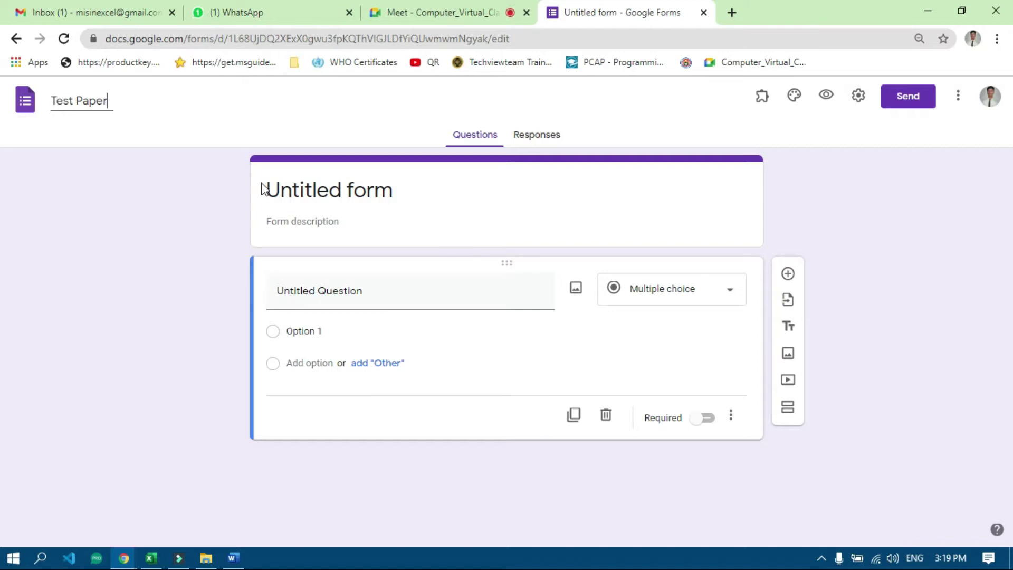
{"action": "left_click", "coordinate": [330, 186]}
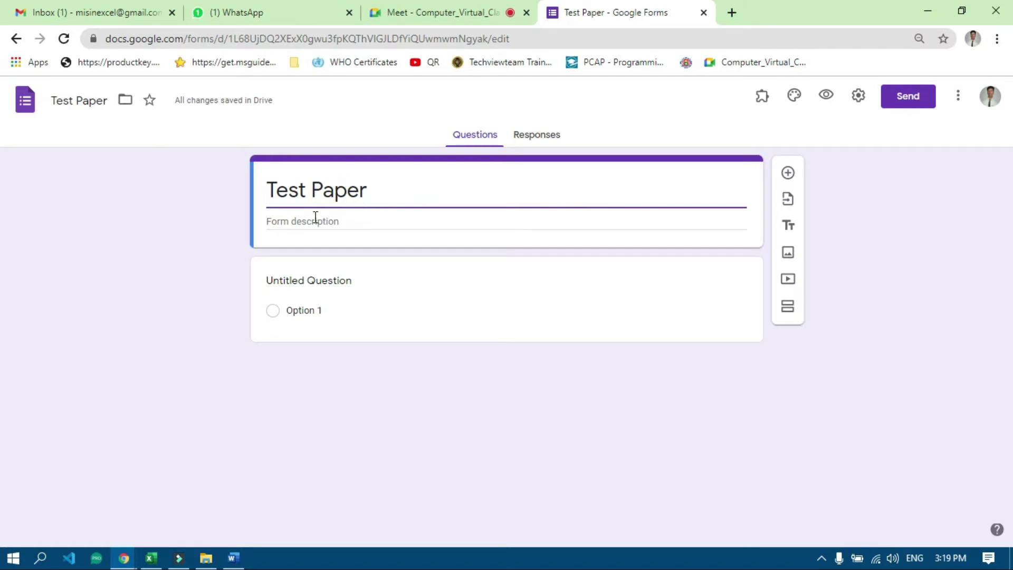
Step: Enter "Total Marks :- 2X5 = 10" as the form description
{"action": "left_click", "coordinate": [289, 220]}
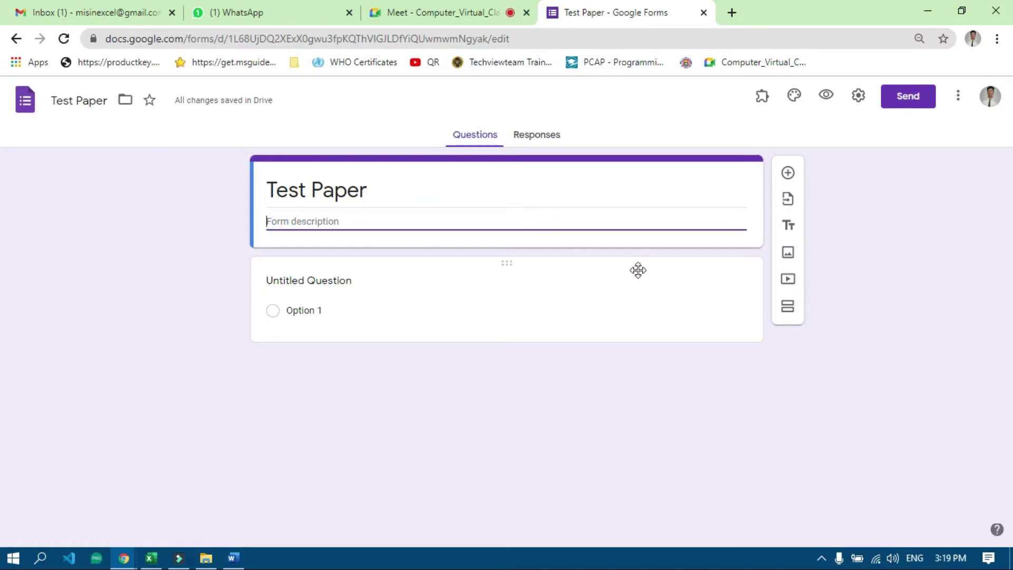
{"action": "type", "text": "Total Marks :-"}
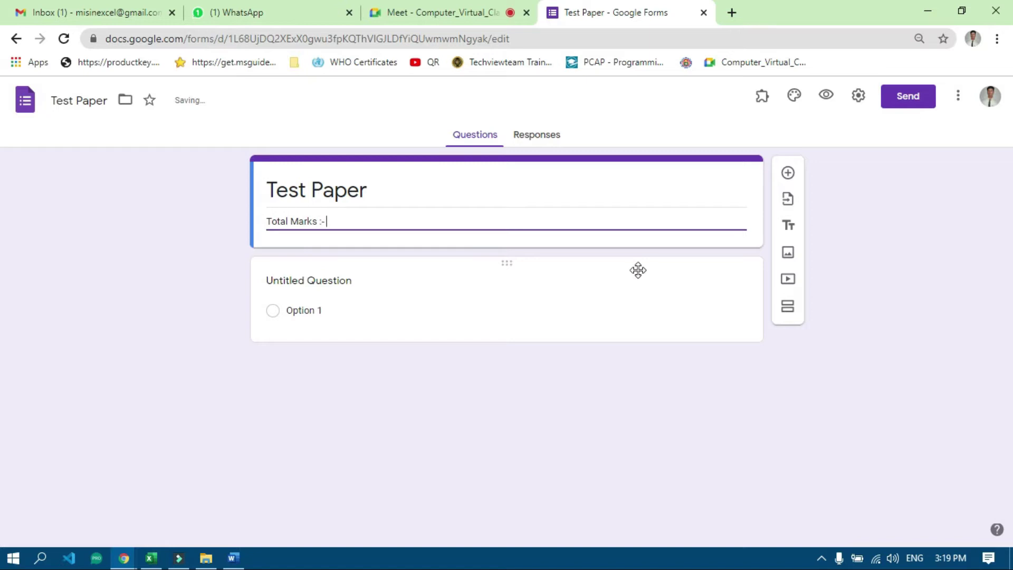
{"action": "type", "text": " 2X5 = 10"}
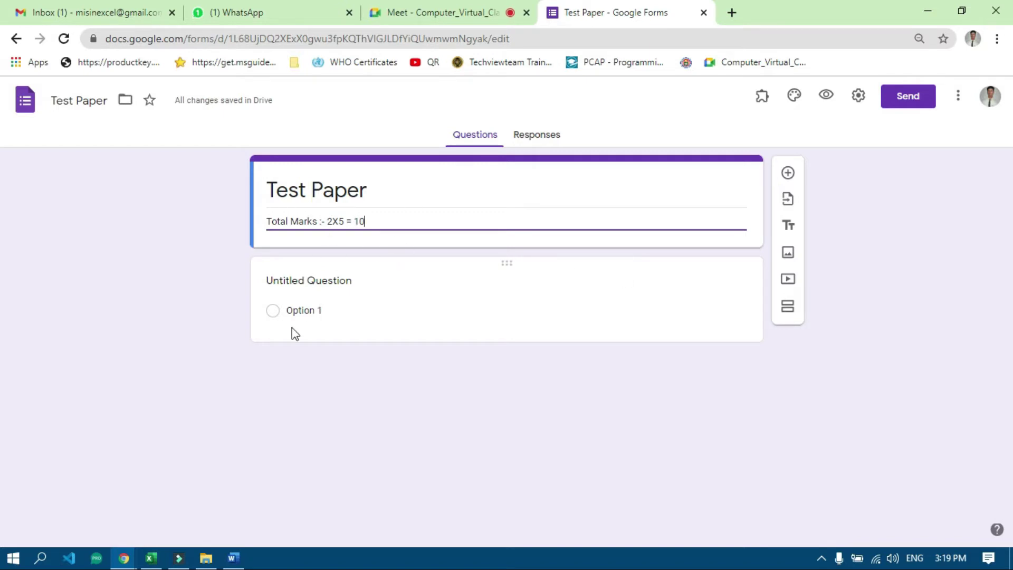
Step: Set the first question's text to "Q.1 How many days in Leap Year ?"
{"action": "left_click", "coordinate": [308, 281]}
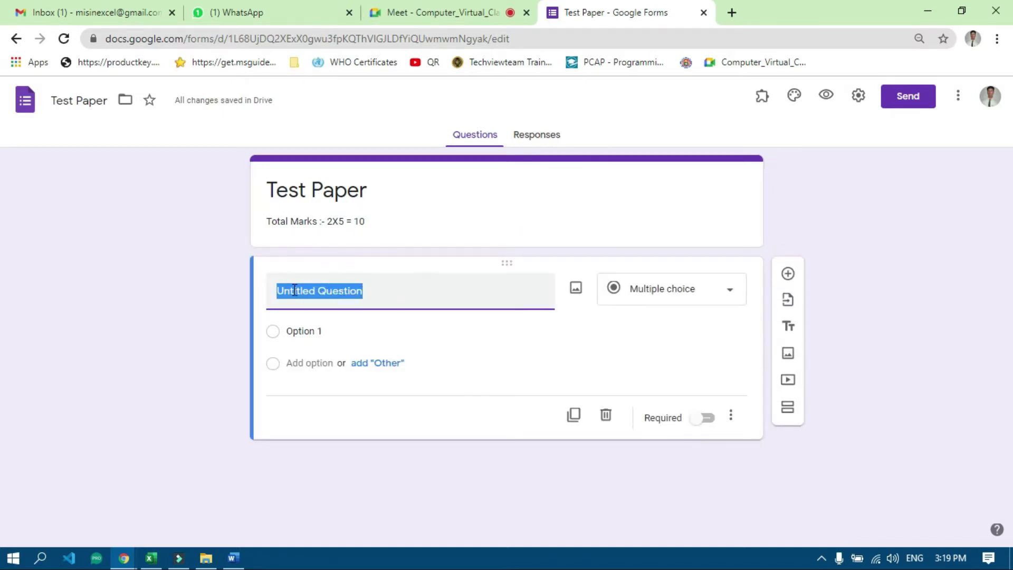
{"action": "type", "text": "Q"}
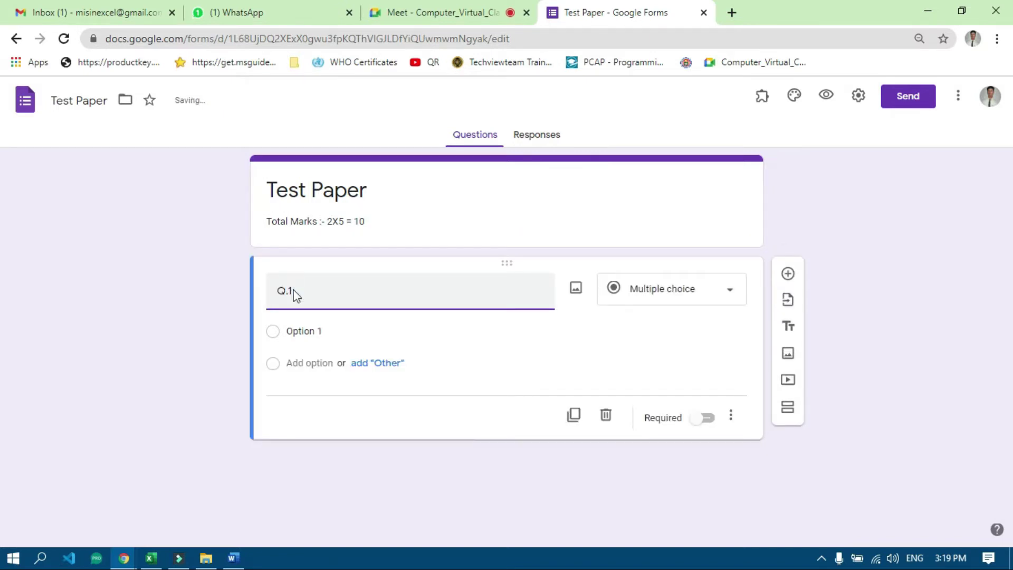
{"action": "type", "text": ".1 Leay"}
{"action": "left_click", "coordinate": [294, 291]}
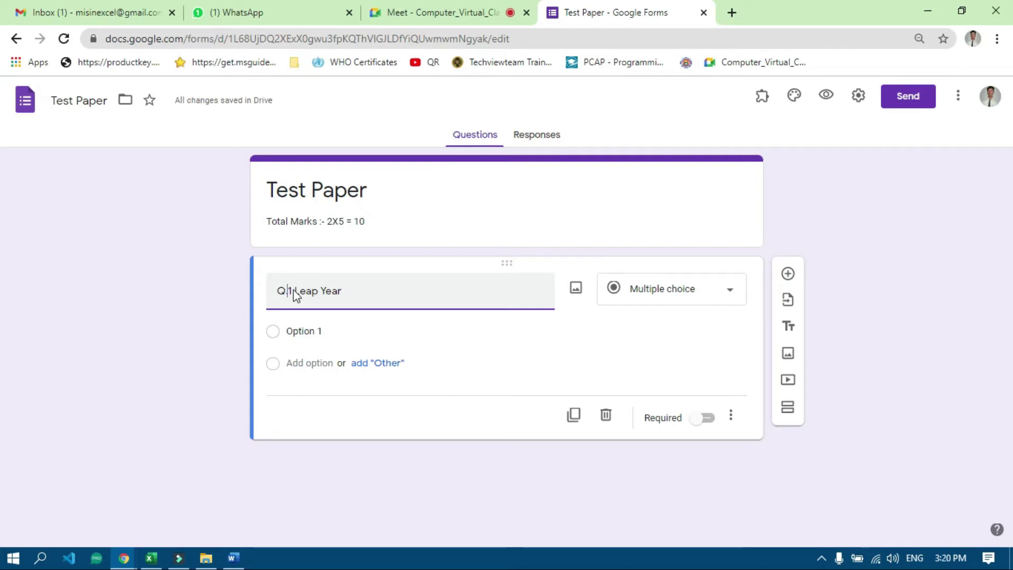
{"action": "type", "text": "How ma"}
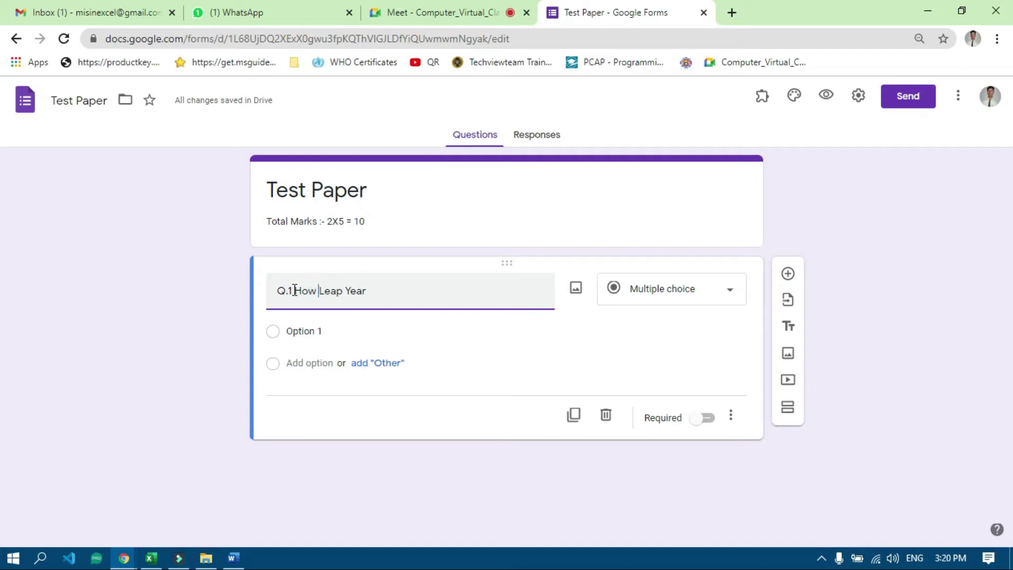
{"action": "type", "text": "ny days in Leap"}
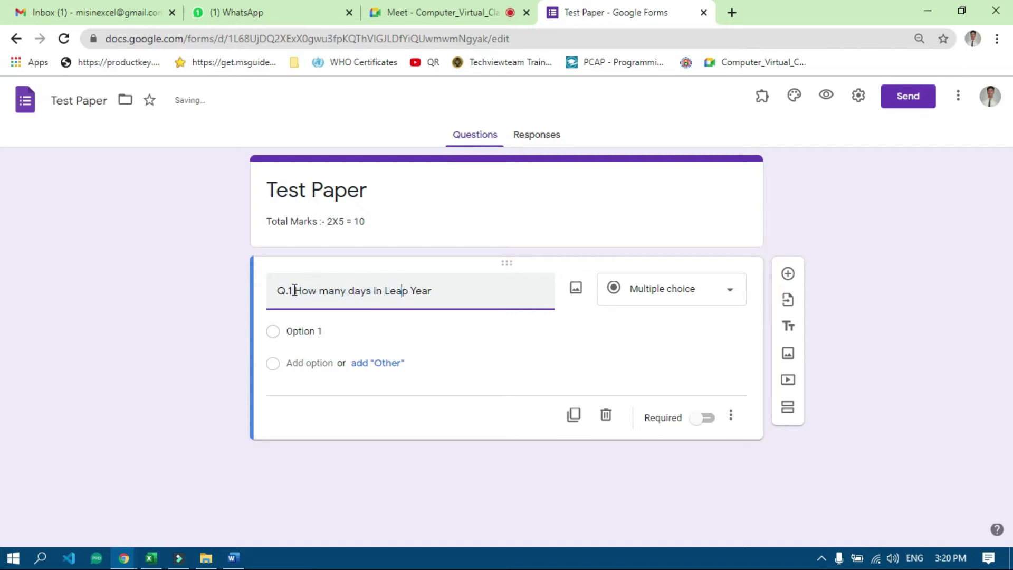
{"action": "type", "text": " Year ?"}
Step: Add the four answer options 366, 365, 364 and 360 to the leap year question
{"action": "left_click", "coordinate": [317, 328]}
{"action": "type", "text": "366"}
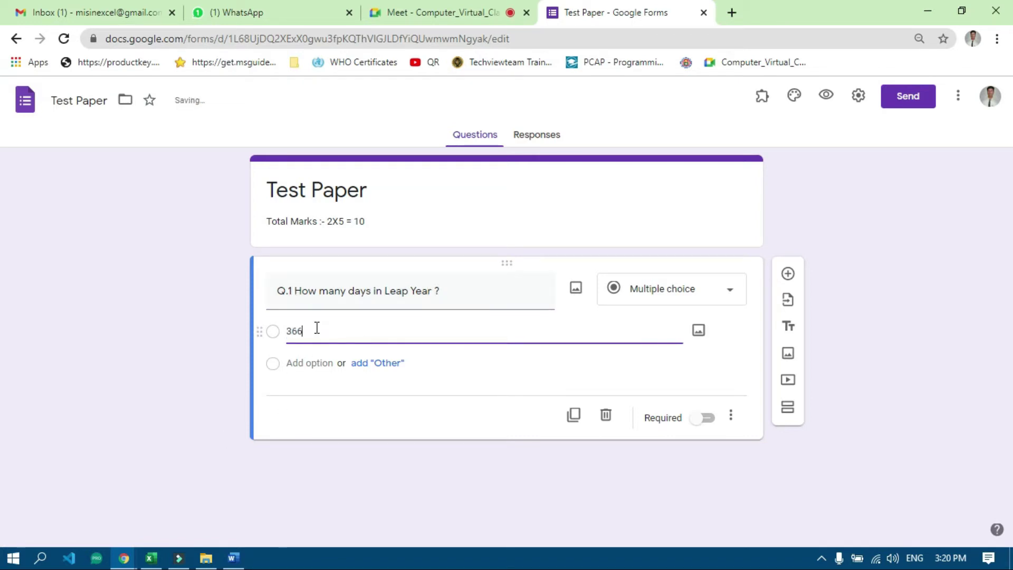
{"action": "left_click", "coordinate": [312, 363]}
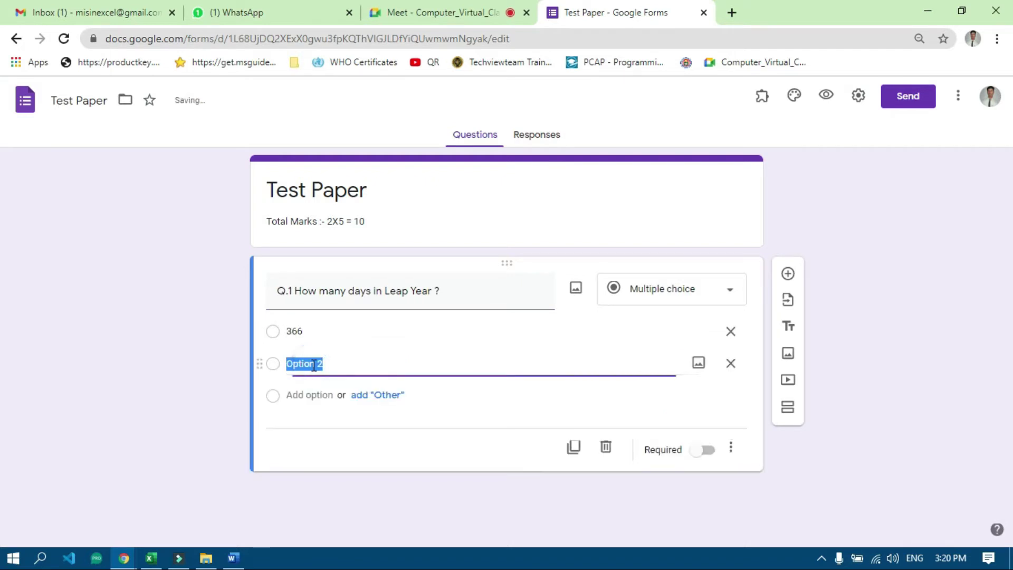
{"action": "type", "text": "365"}
{"action": "left_click", "coordinate": [312, 395]}
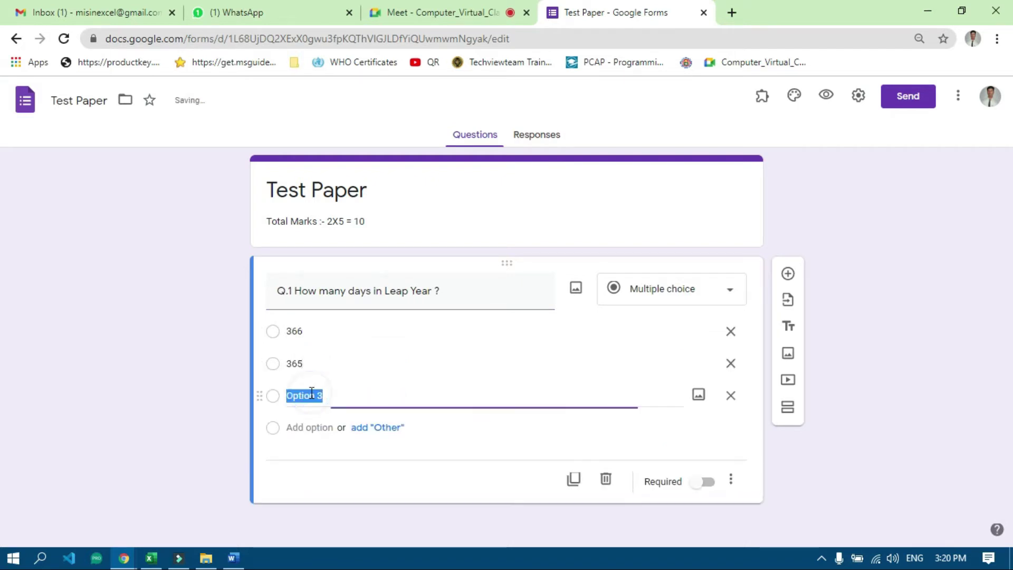
{"action": "type", "text": "365"}
{"action": "key", "text": "BackSpace"}
{"action": "type", "text": "4"}
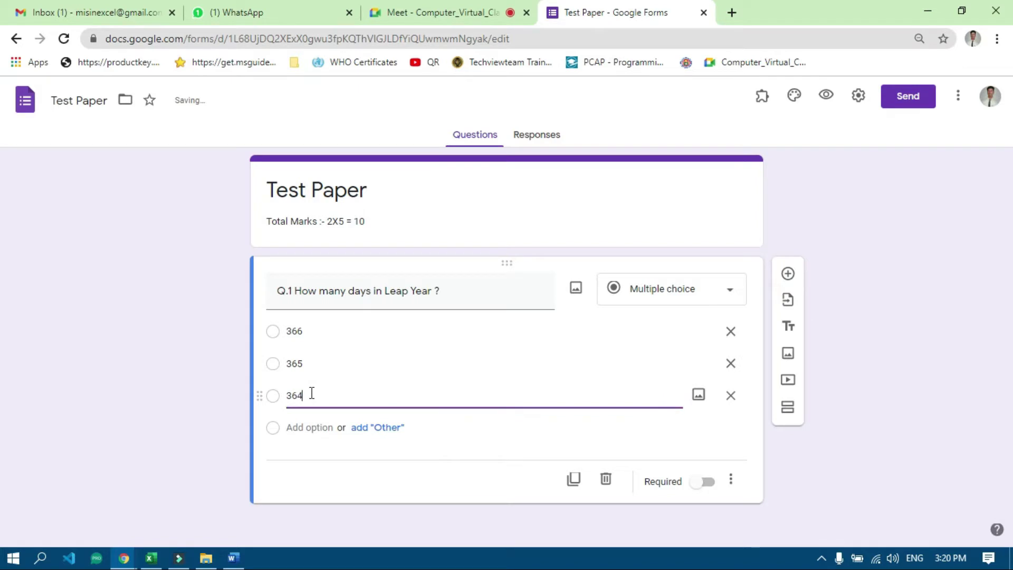
{"action": "left_click", "coordinate": [315, 428]}
{"action": "type", "text": "36"}
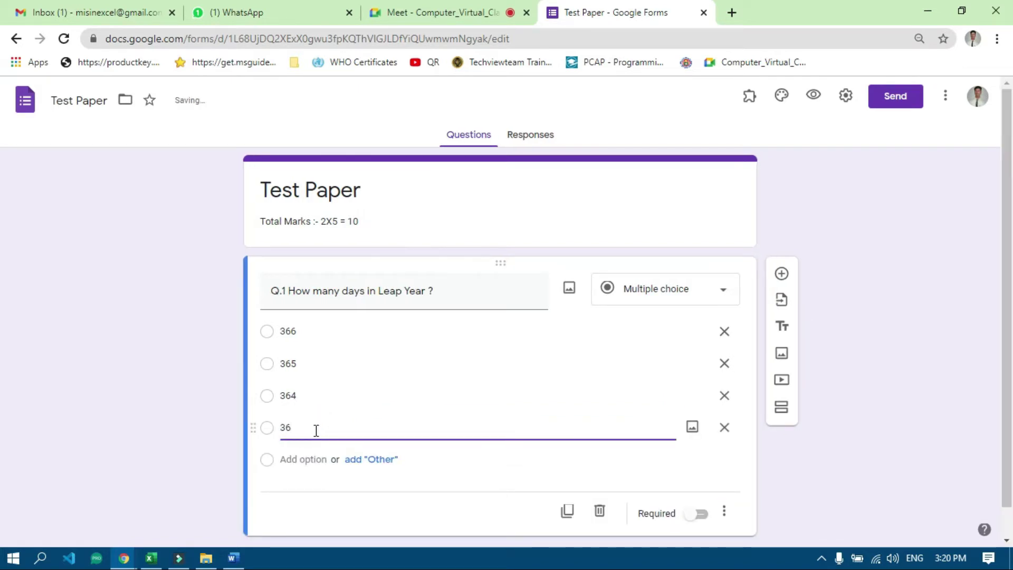
{"action": "type", "text": "0"}
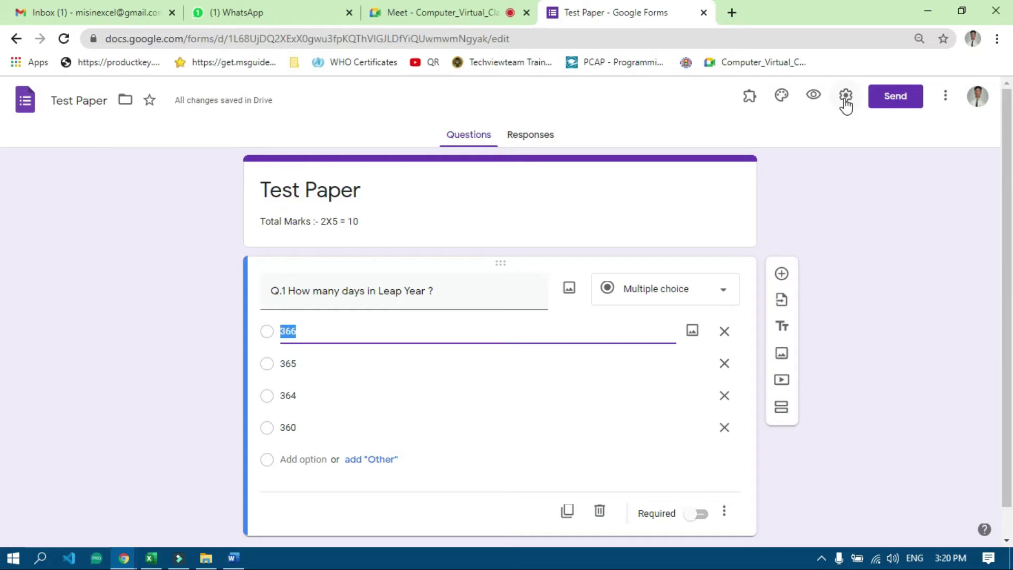
Step: Turn the form into a quiz in its settings and review the grade release and respondent visibility options
{"action": "left_click", "coordinate": [846, 97]}
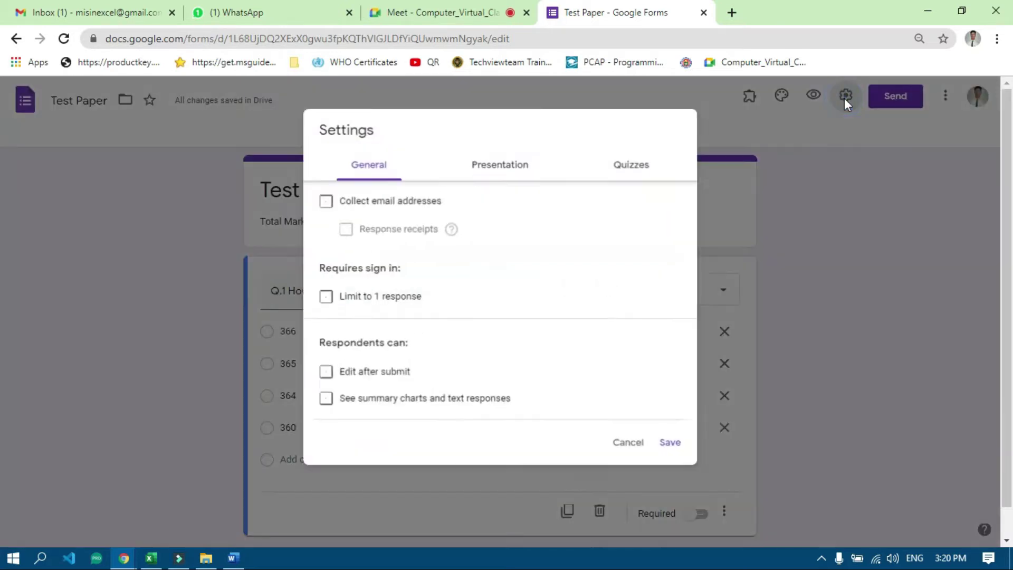
{"action": "left_click", "coordinate": [632, 166]}
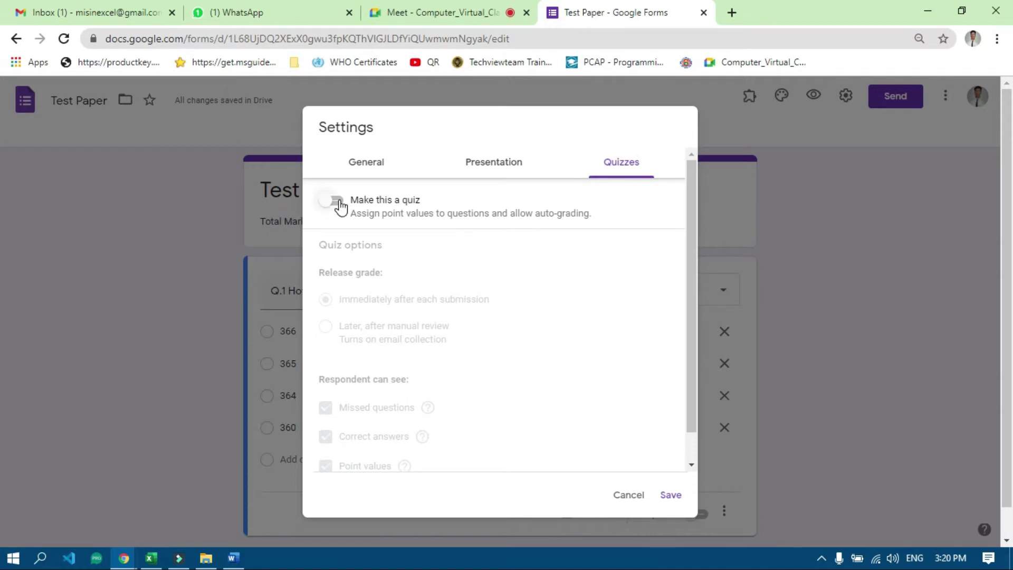
{"action": "left_click", "coordinate": [338, 201]}
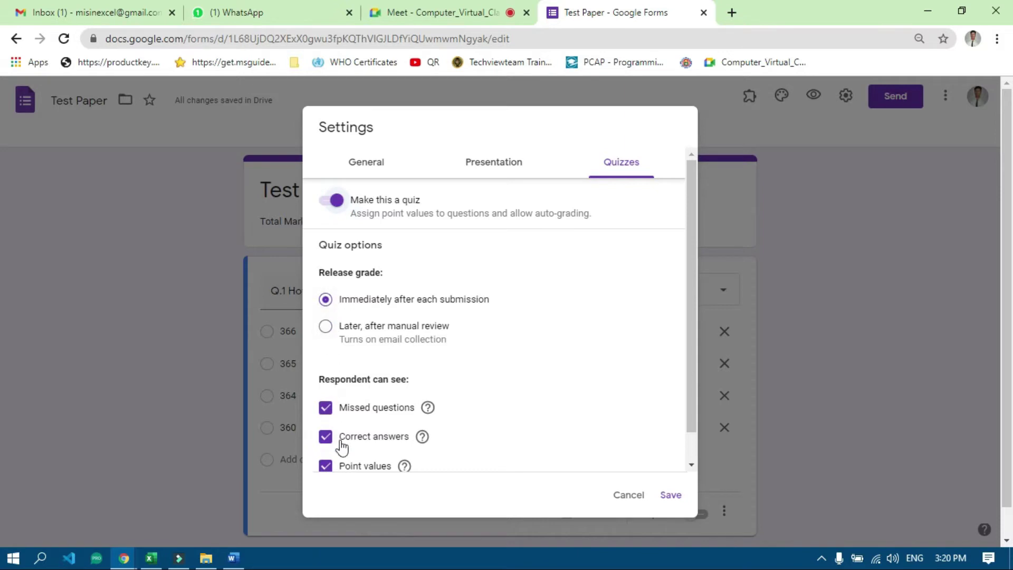
{"action": "scroll", "coordinate": [687, 352], "scroll_direction": "down", "scroll_amount": 1}
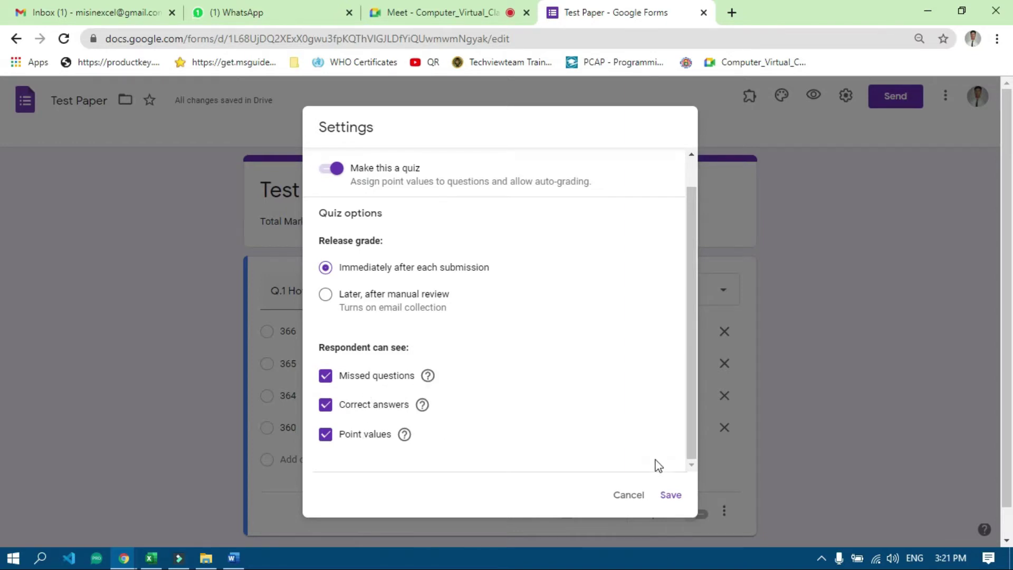
{"action": "left_click_drag", "start_coordinate": [689, 451], "coordinate": [694, 403]}
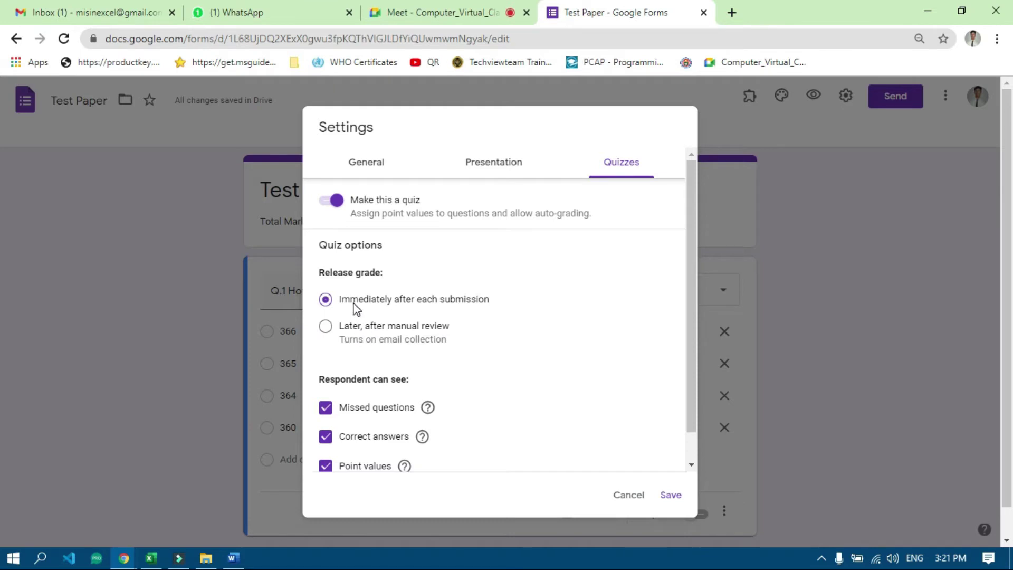
Step: Set the form's confirmation message to "congratulation we have got your submission"
{"action": "left_click", "coordinate": [511, 168]}
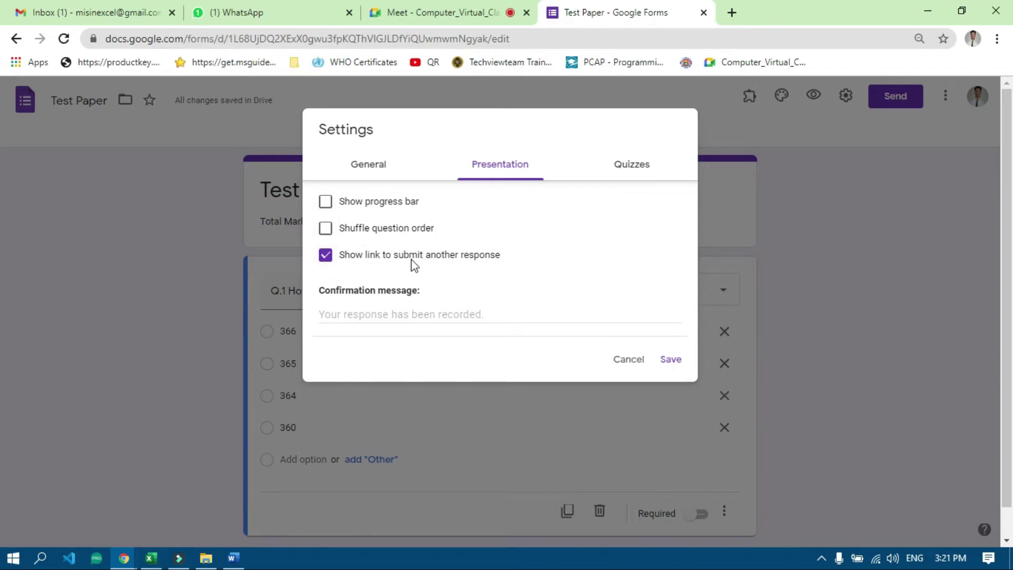
{"action": "left_click", "coordinate": [394, 318]}
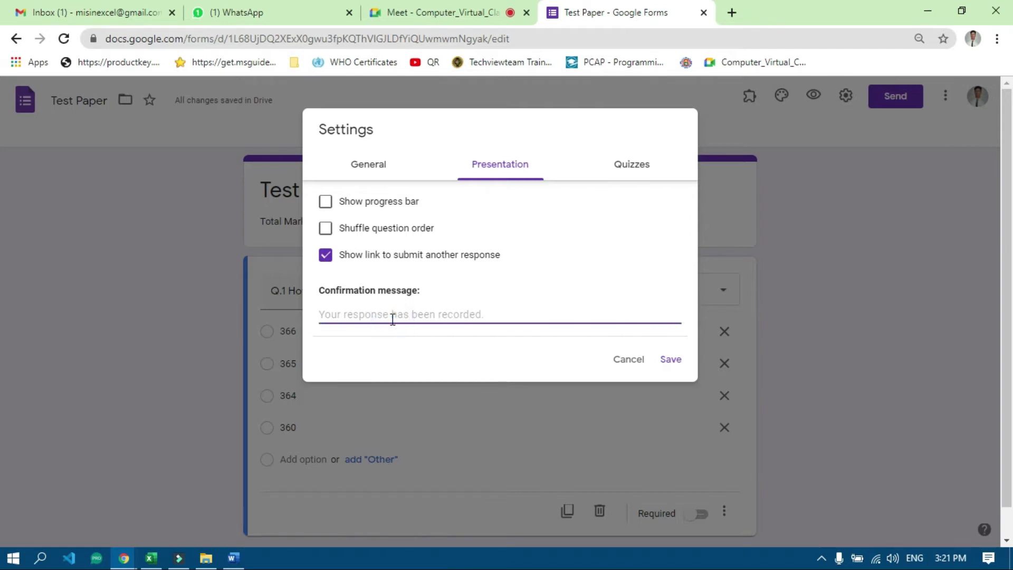
{"action": "type", "text": "congralu"}
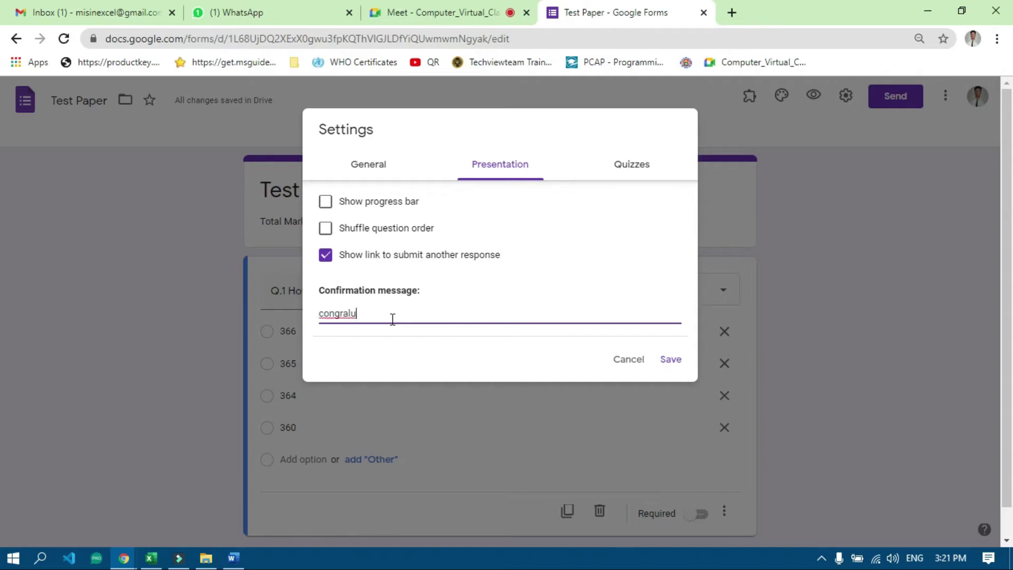
{"action": "key", "text": "BackSpace"}
{"action": "key", "text": "BackSpace"}
{"action": "key", "text": "BackSpace"}
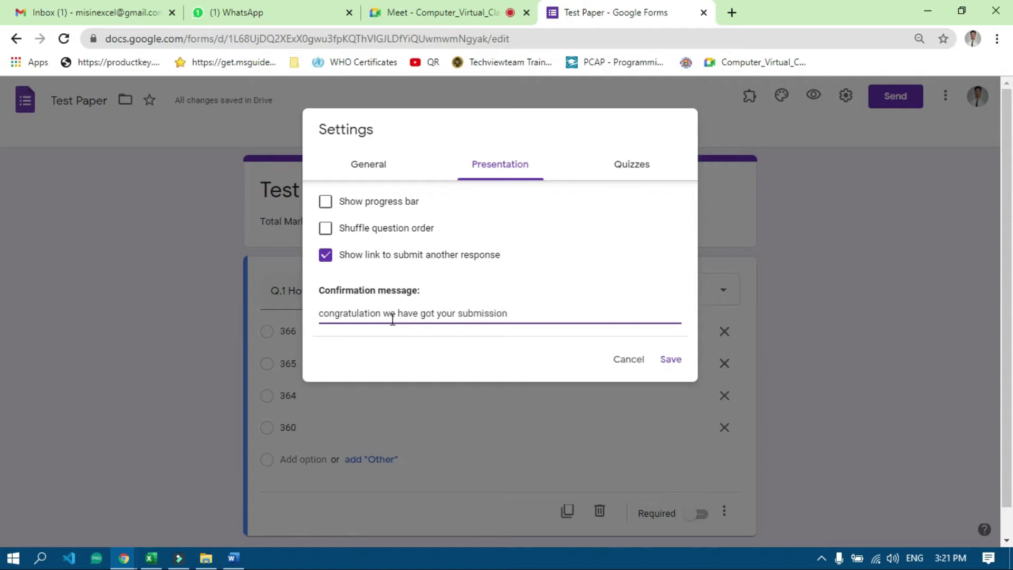
Step: Enable collecting email addresses without response receipts, limit respondents to 1 response, and save the settings
{"action": "left_click", "coordinate": [368, 170]}
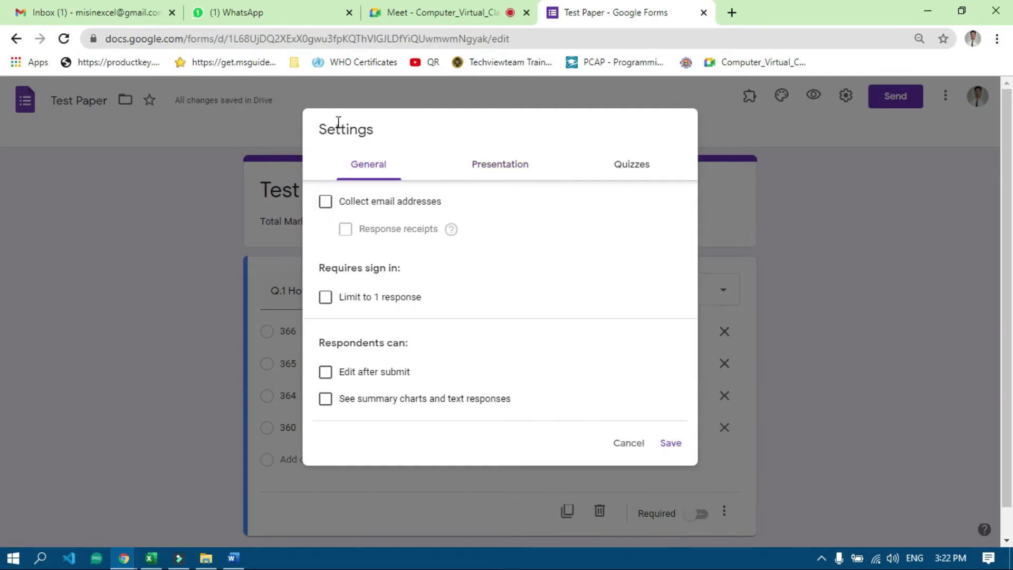
{"action": "left_click", "coordinate": [326, 202]}
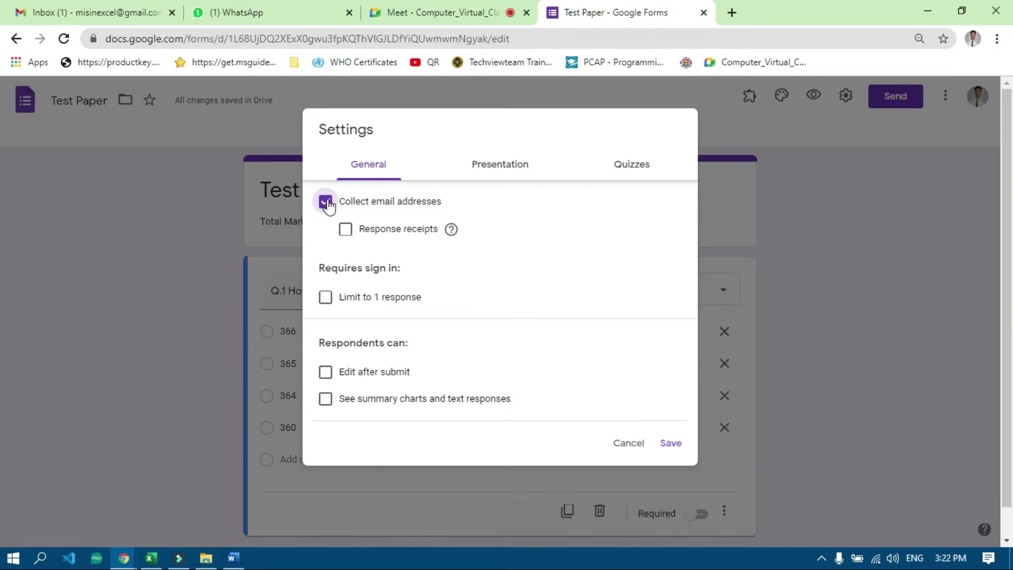
{"action": "left_click", "coordinate": [346, 230]}
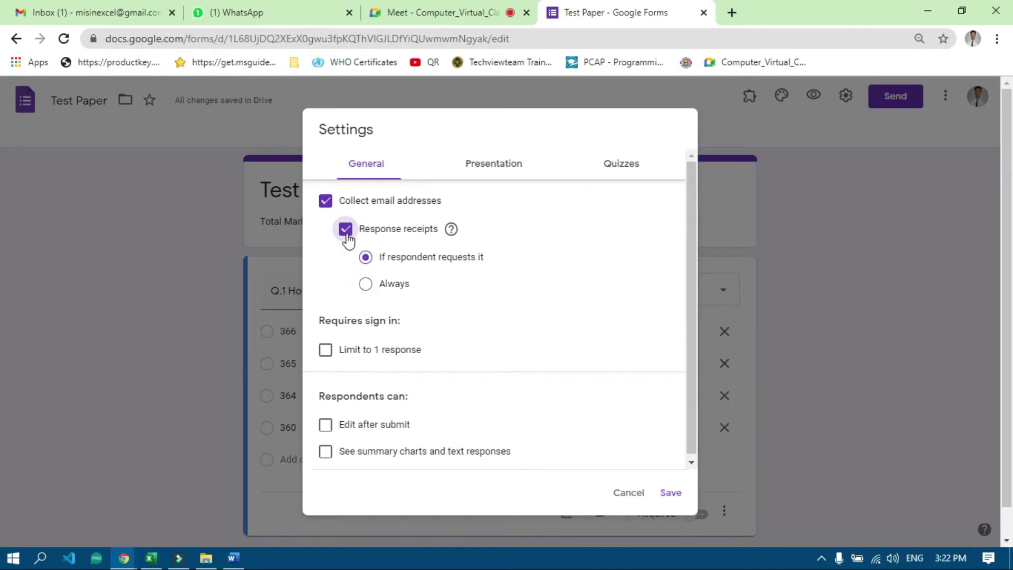
{"action": "left_click", "coordinate": [346, 230]}
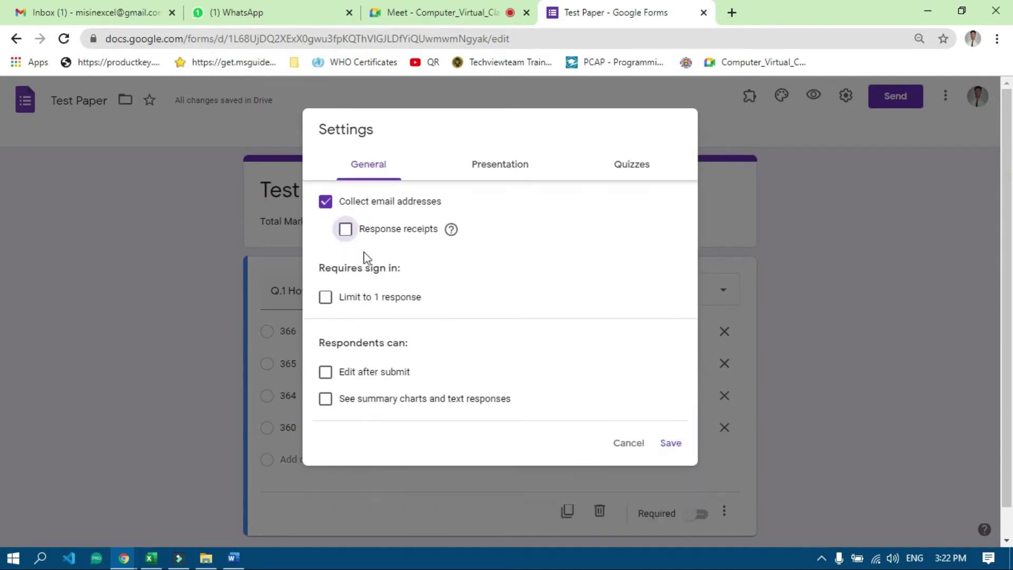
{"action": "left_click", "coordinate": [326, 298]}
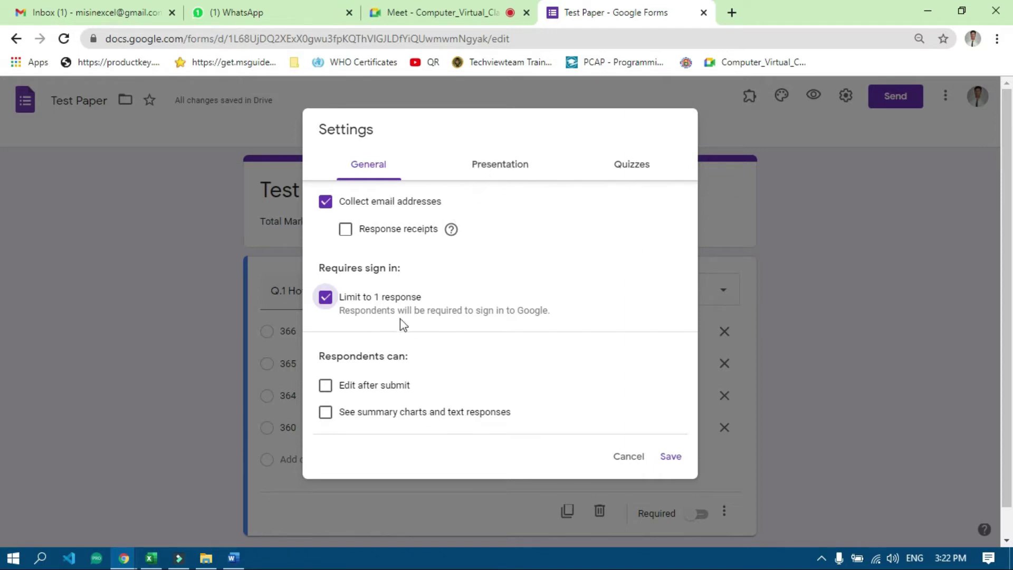
{"action": "left_click", "coordinate": [671, 456]}
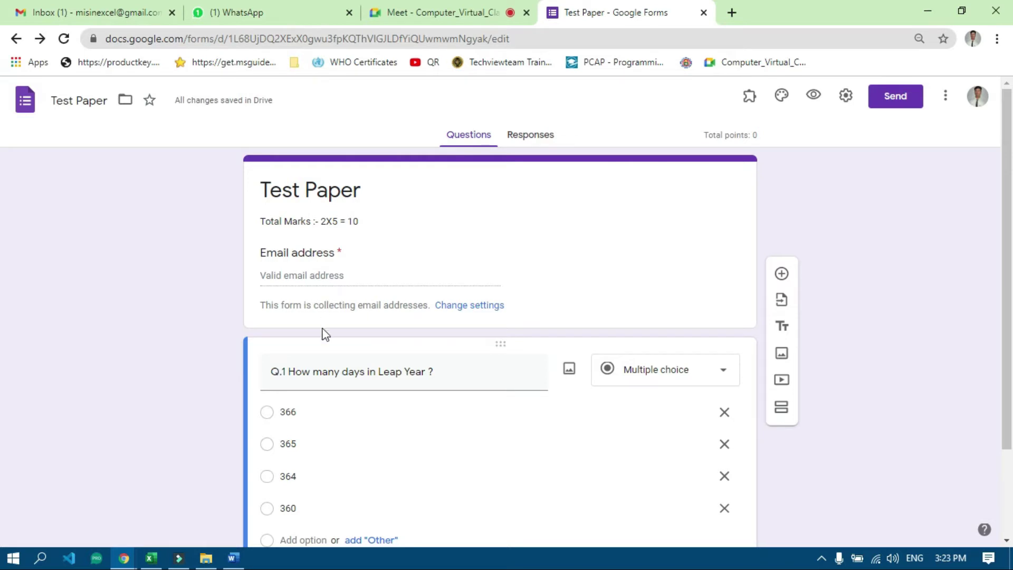
Step: Make the leap year question required and keep its question type as Multiple choice
{"action": "scroll", "coordinate": [325, 333], "scroll_direction": "down", "scroll_amount": 2}
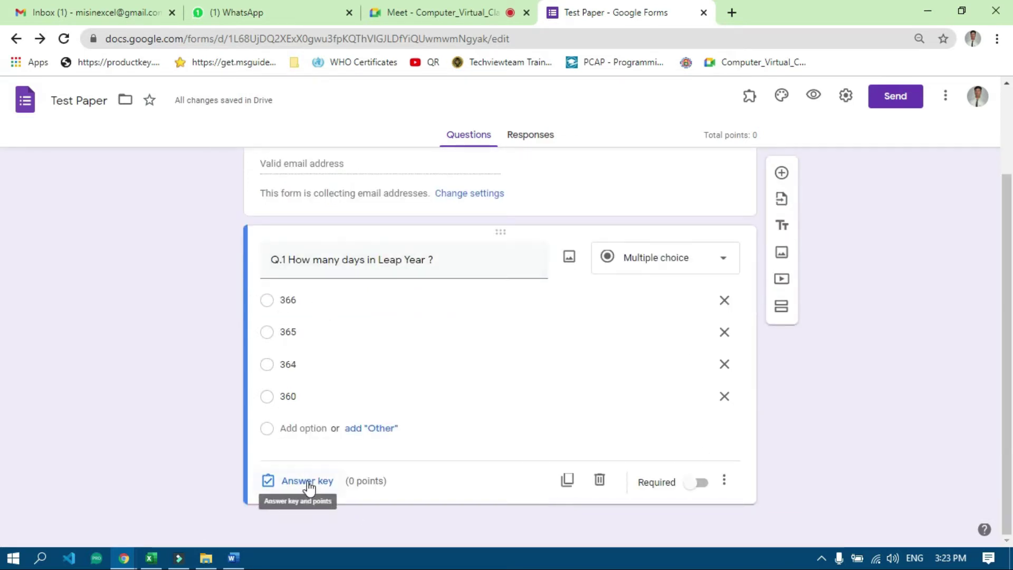
{"action": "scroll", "coordinate": [317, 355], "scroll_direction": "up", "scroll_amount": 2}
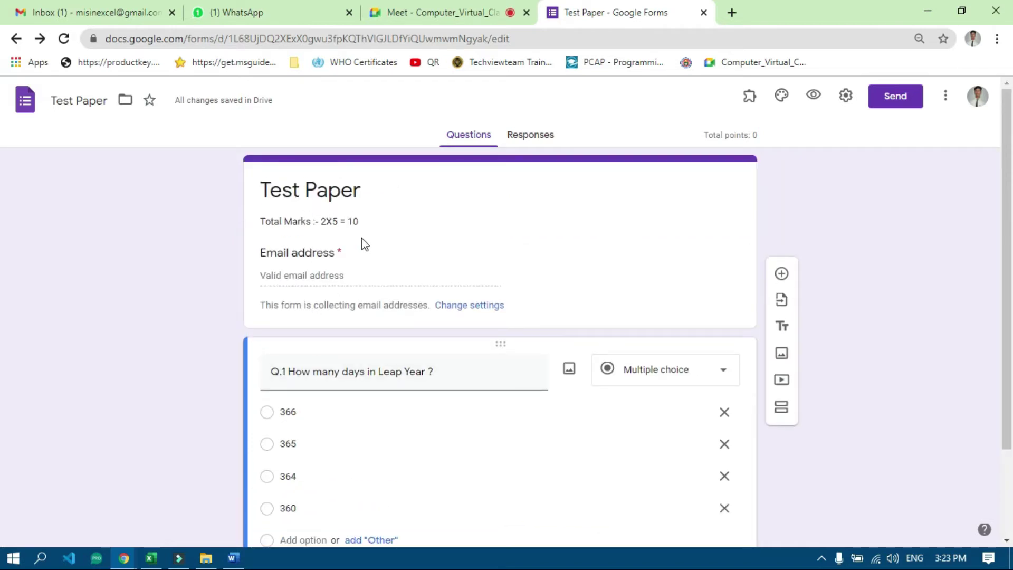
{"action": "scroll", "coordinate": [467, 418], "scroll_direction": "down", "scroll_amount": 2}
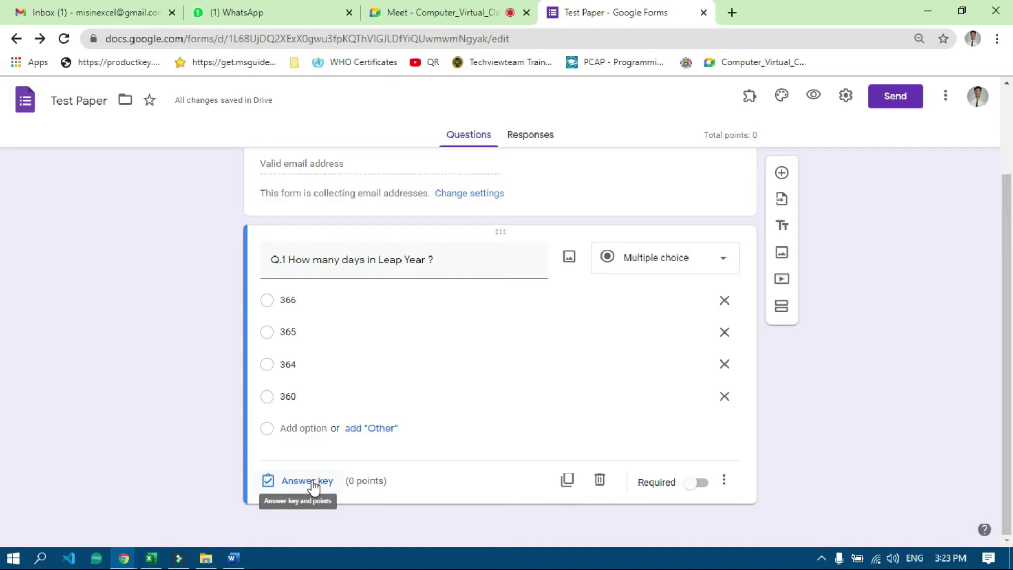
{"action": "left_click", "coordinate": [702, 485]}
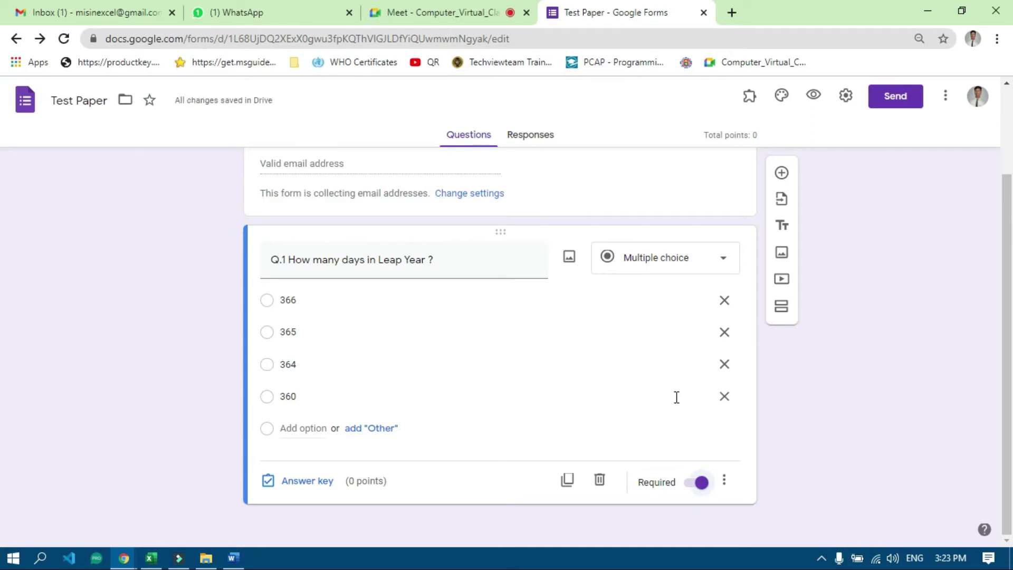
{"action": "left_click", "coordinate": [724, 262]}
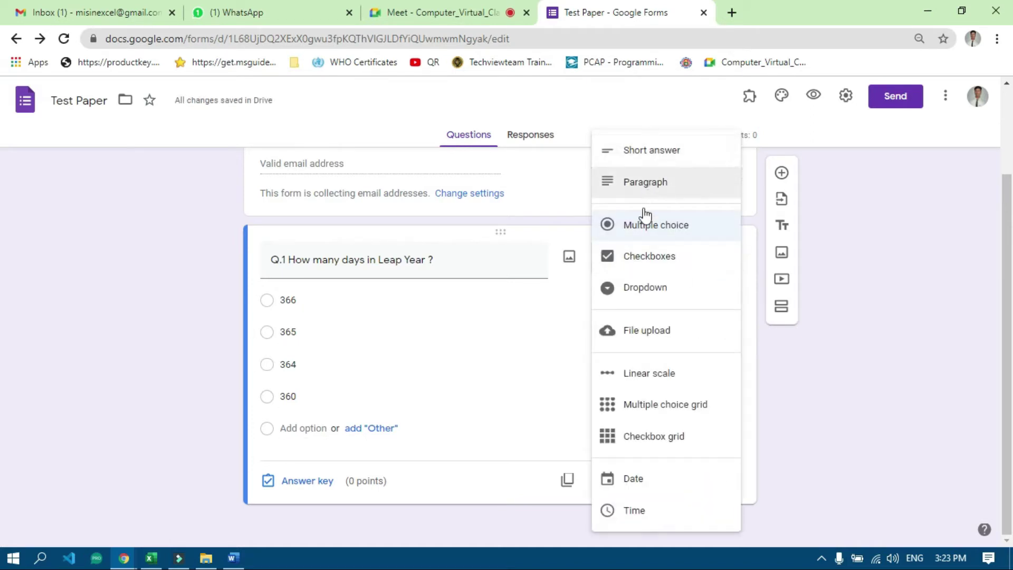
{"action": "left_click", "coordinate": [654, 227]}
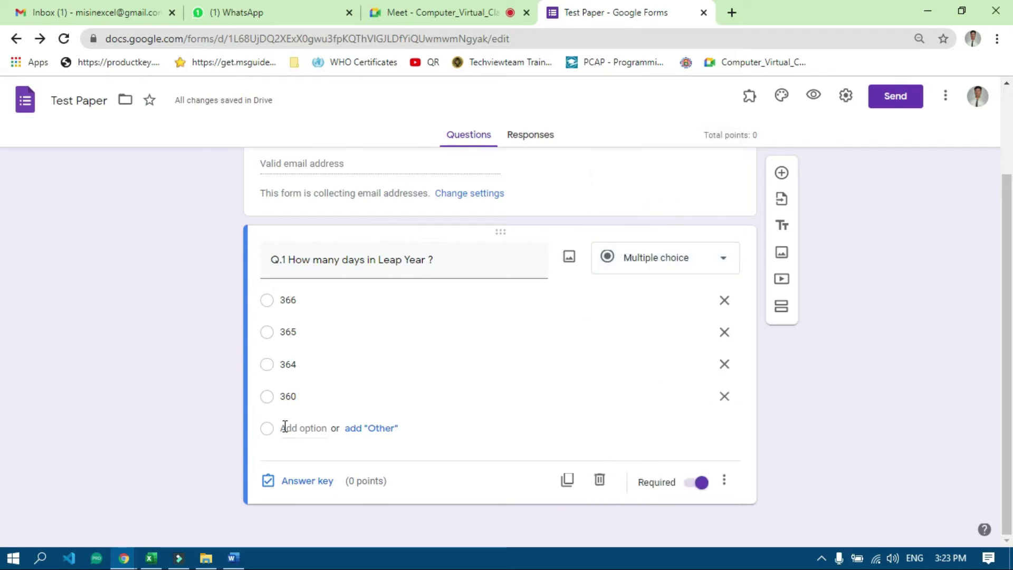
Step: Set the leap year question's answer key to 366 with a value of 2 points
{"action": "left_click", "coordinate": [307, 481]}
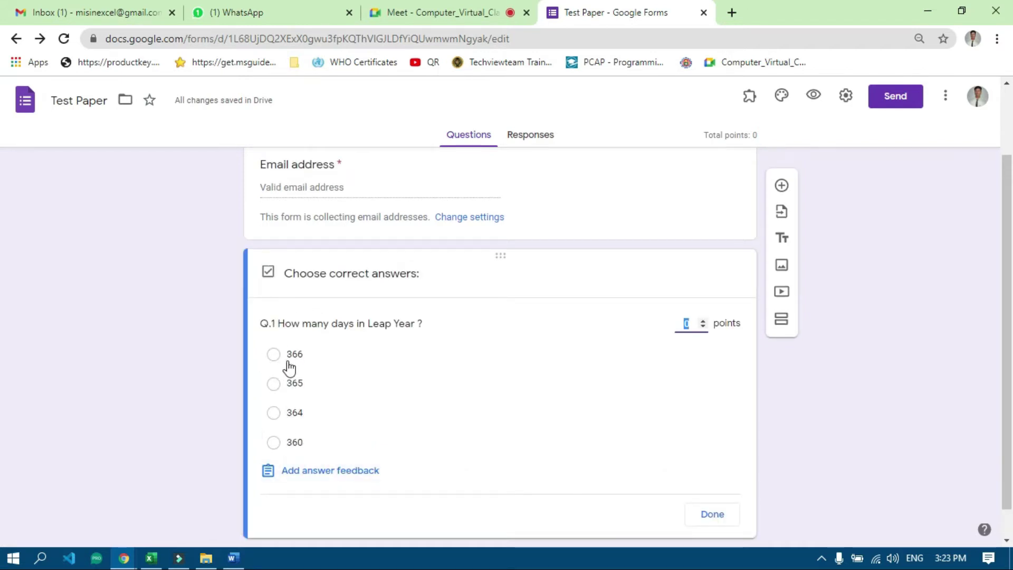
{"action": "left_click", "coordinate": [274, 354]}
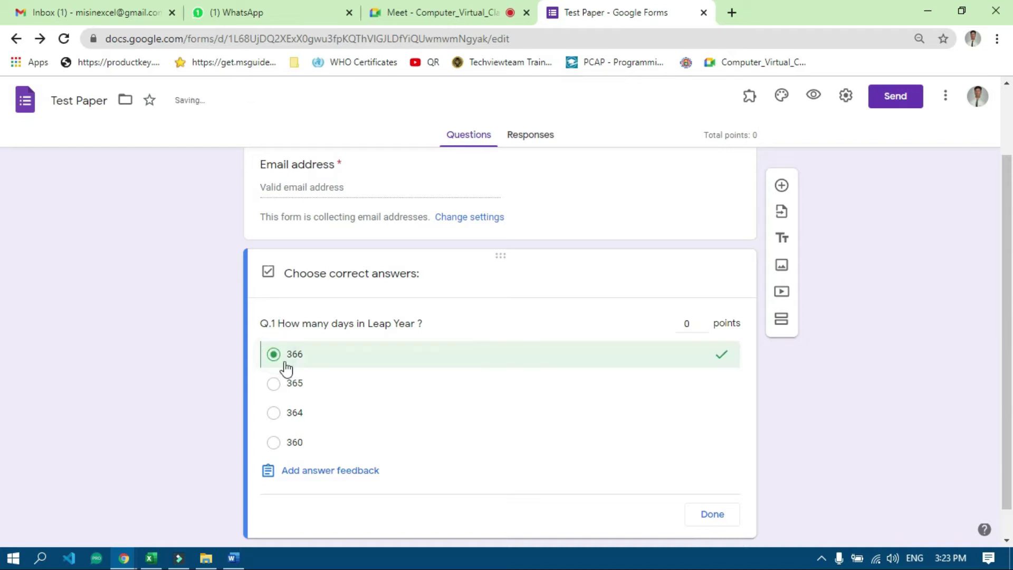
{"action": "left_click", "coordinate": [695, 322]}
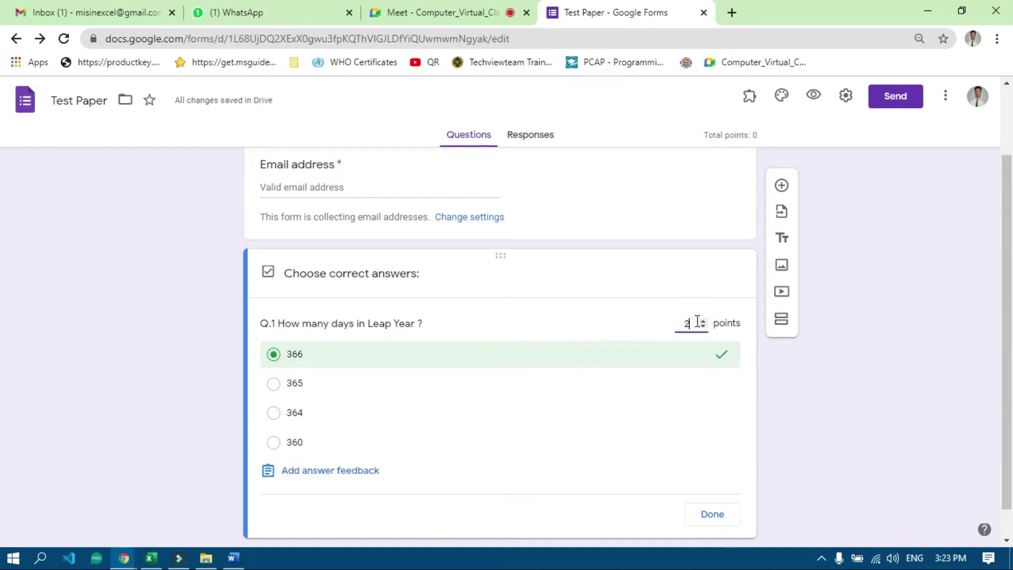
{"action": "left_click", "coordinate": [712, 514]}
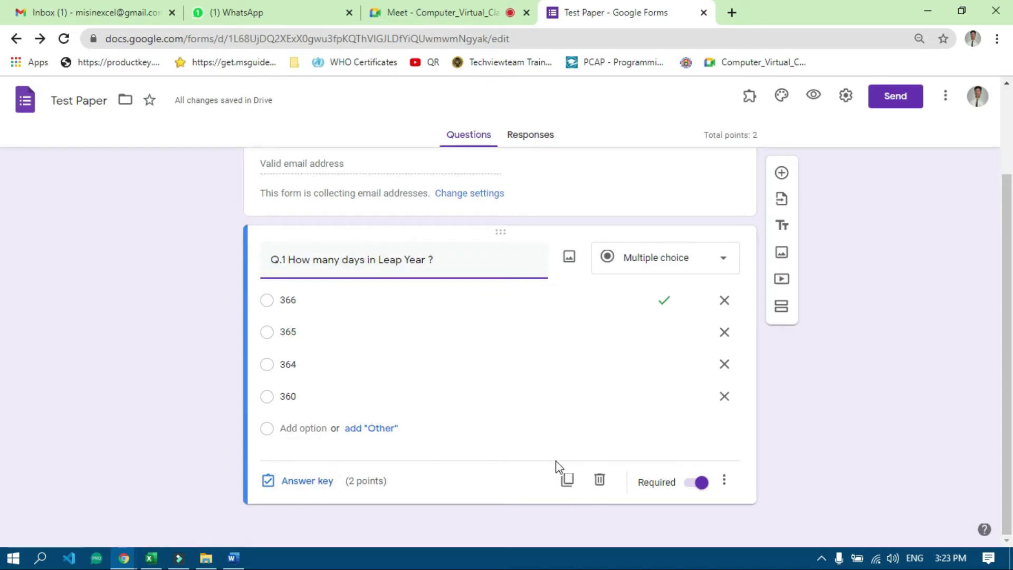
Step: Duplicate the leap year question and reword the copy as "Q.2 How many days in week ?"
{"action": "left_click", "coordinate": [566, 480]}
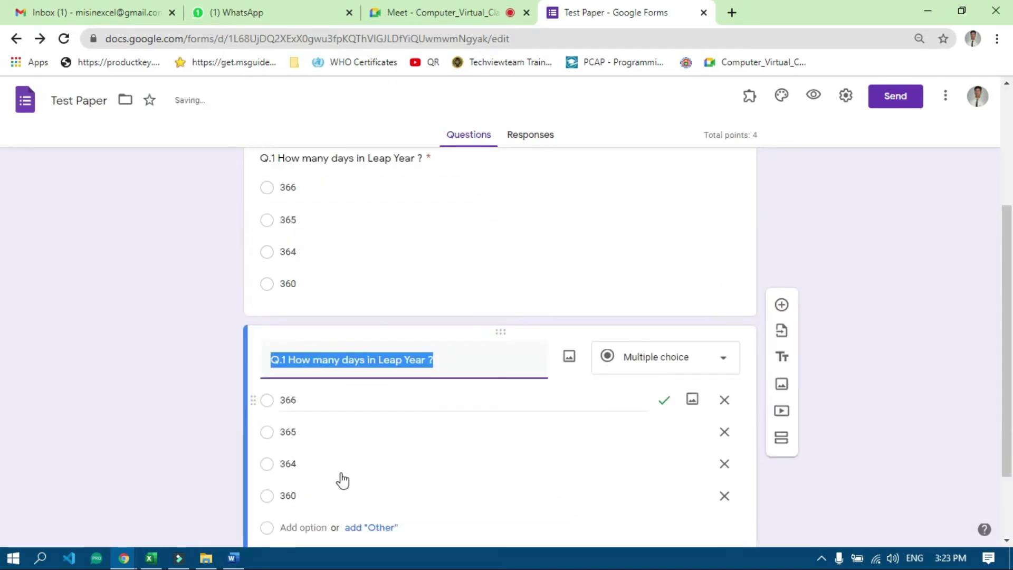
{"action": "left_click", "coordinate": [288, 260]}
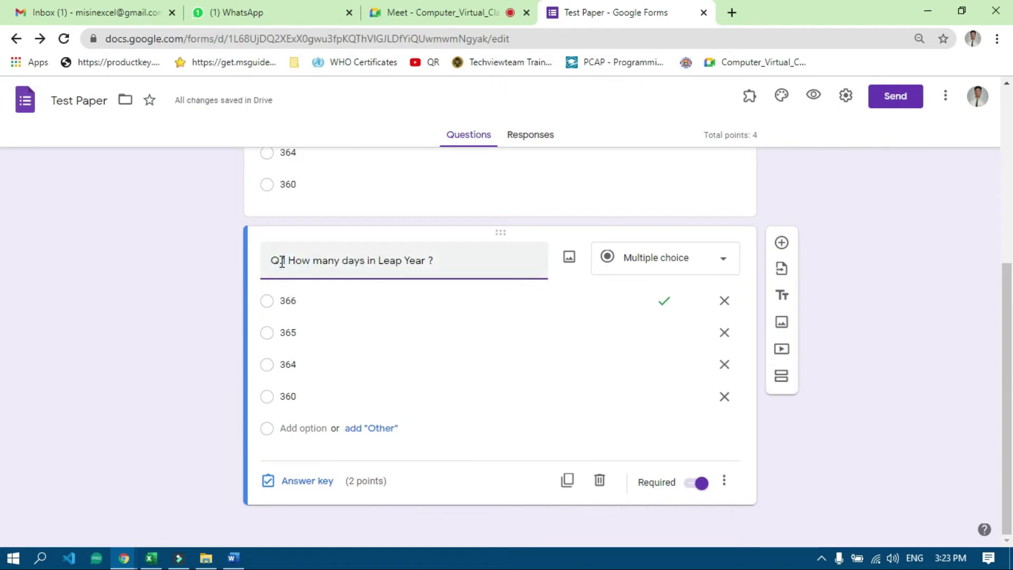
{"action": "key", "text": "BackSpace"}
{"action": "type", "text": "2"}
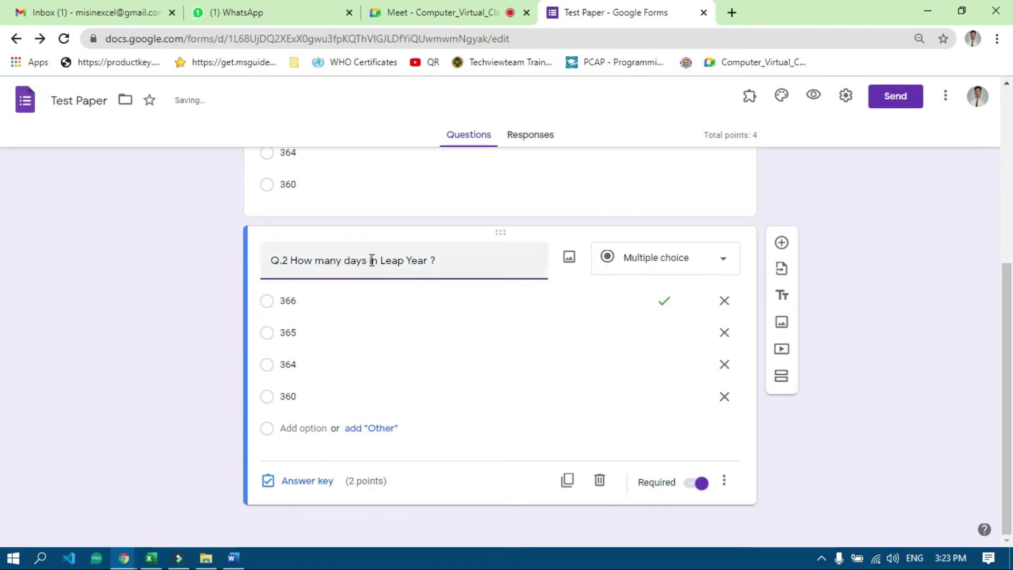
{"action": "left_click_drag", "start_coordinate": [380, 260], "coordinate": [428, 262]}
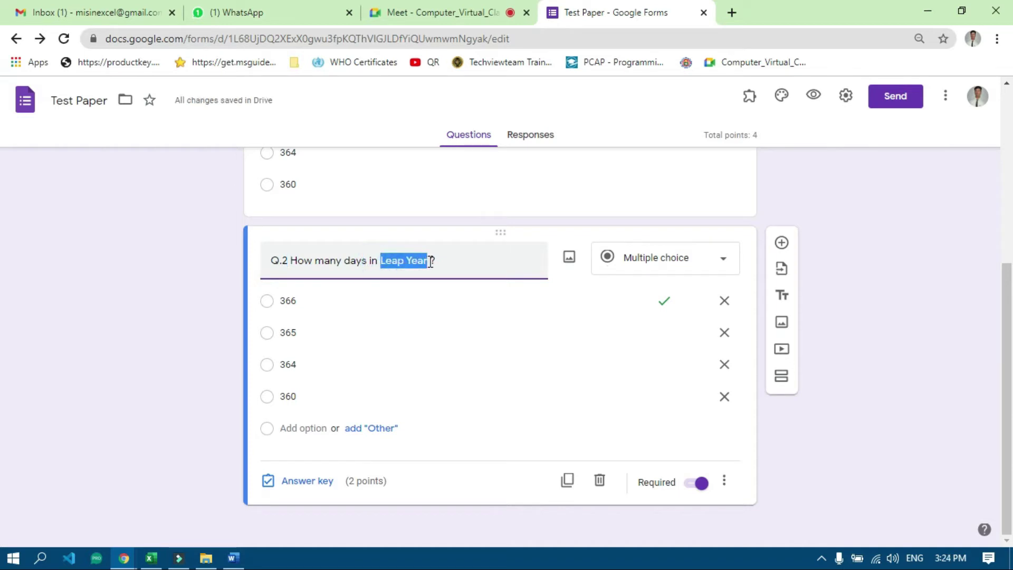
{"action": "type", "text": "week"}
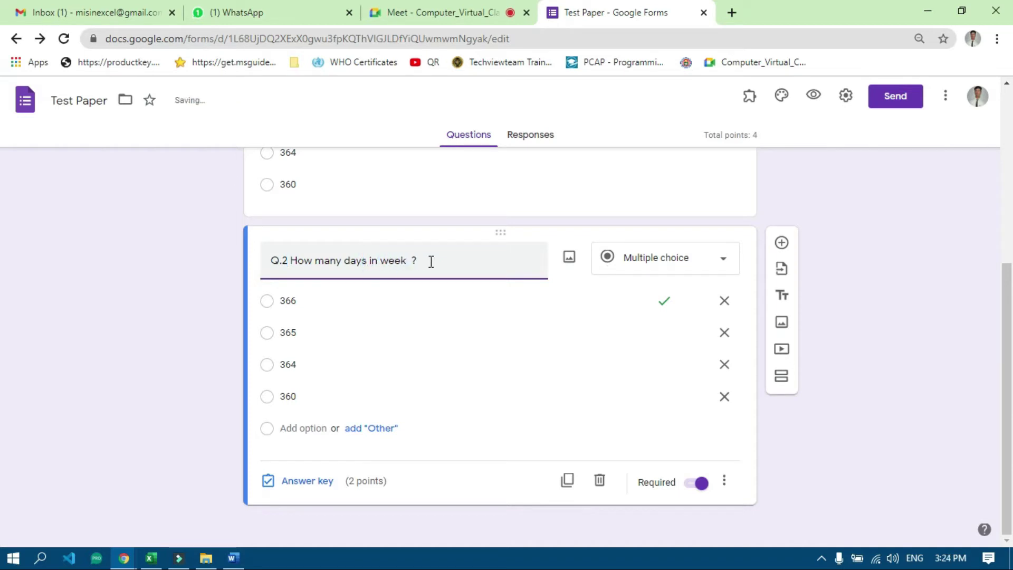
Step: Replace the week question's options with 07, 08, 02 and 01, keeping 07 as the correct answer worth 2 points
{"action": "left_click", "coordinate": [313, 299]}
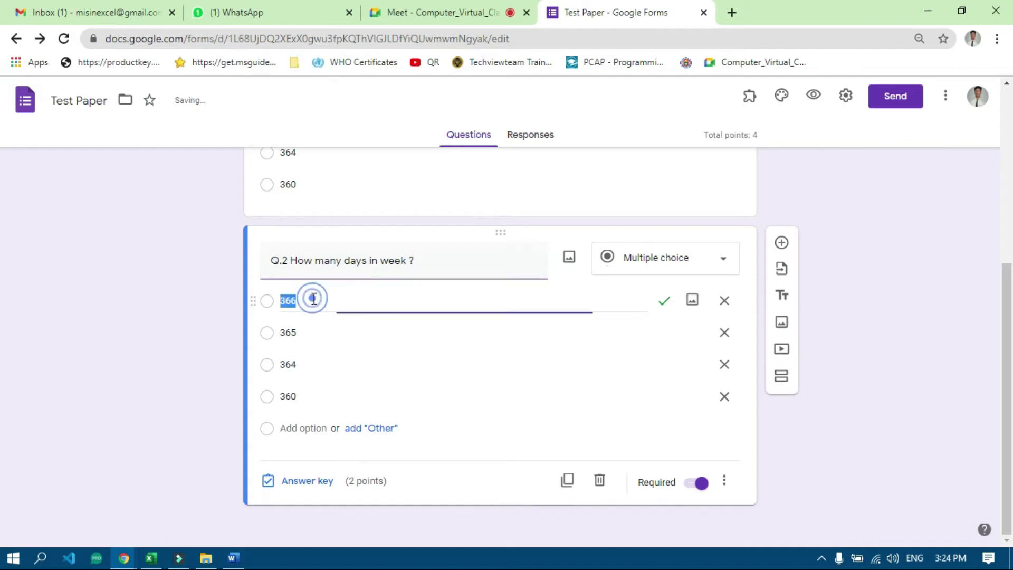
{"action": "type", "text": "07"}
{"action": "left_click", "coordinate": [303, 330]}
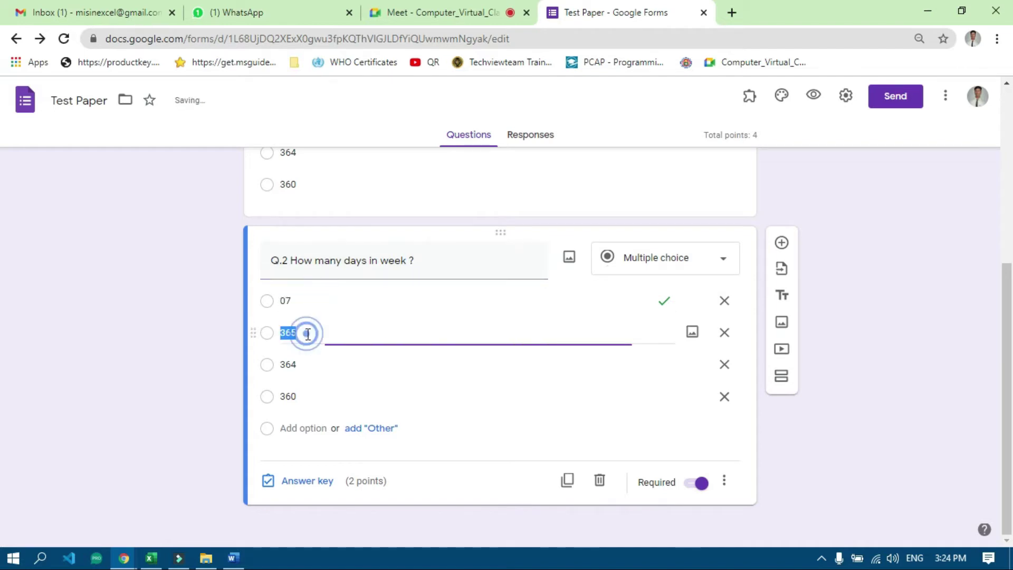
{"action": "type", "text": "08"}
{"action": "left_click", "coordinate": [307, 359]}
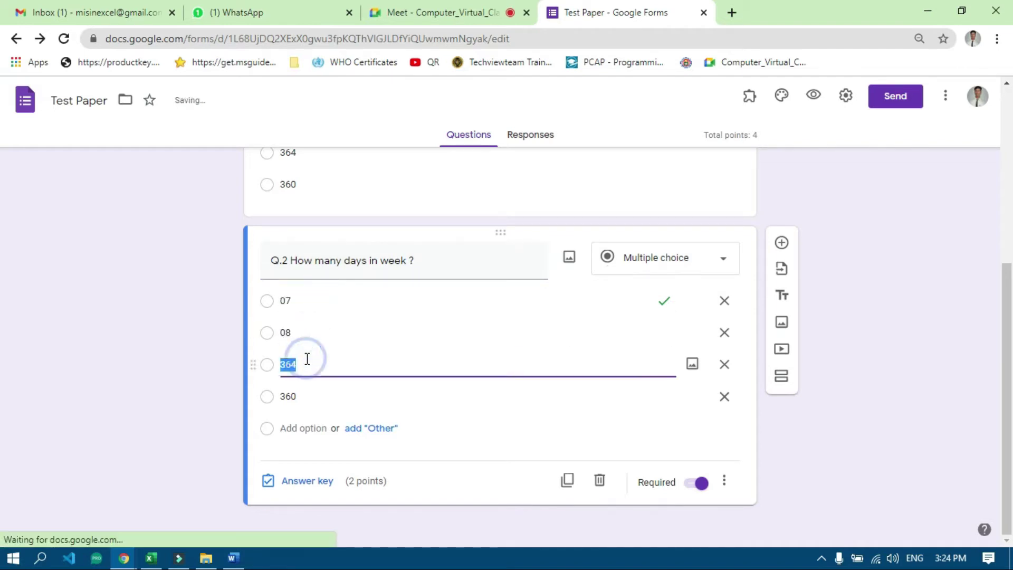
{"action": "type", "text": "02"}
{"action": "left_click", "coordinate": [308, 393]}
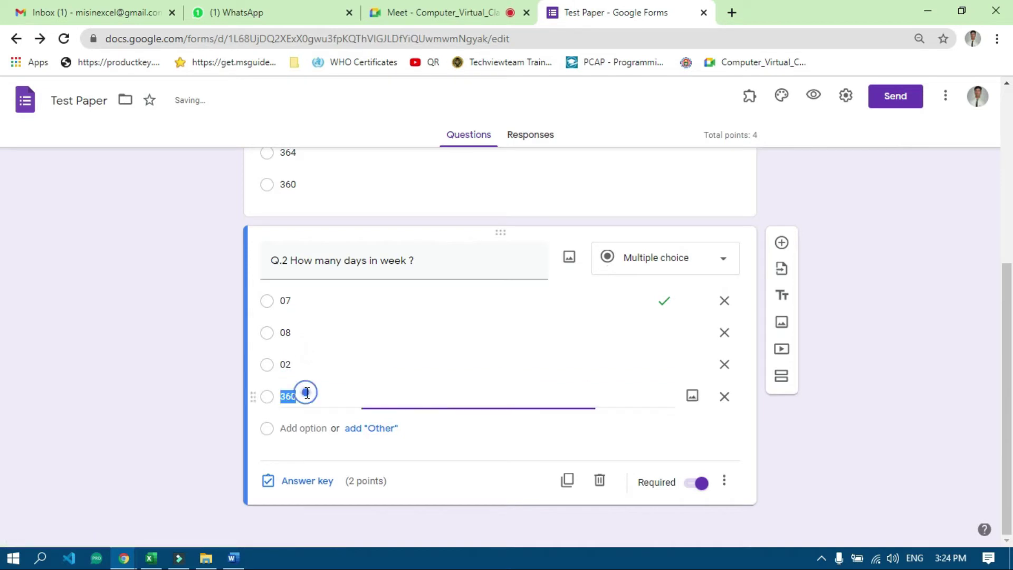
{"action": "type", "text": "01"}
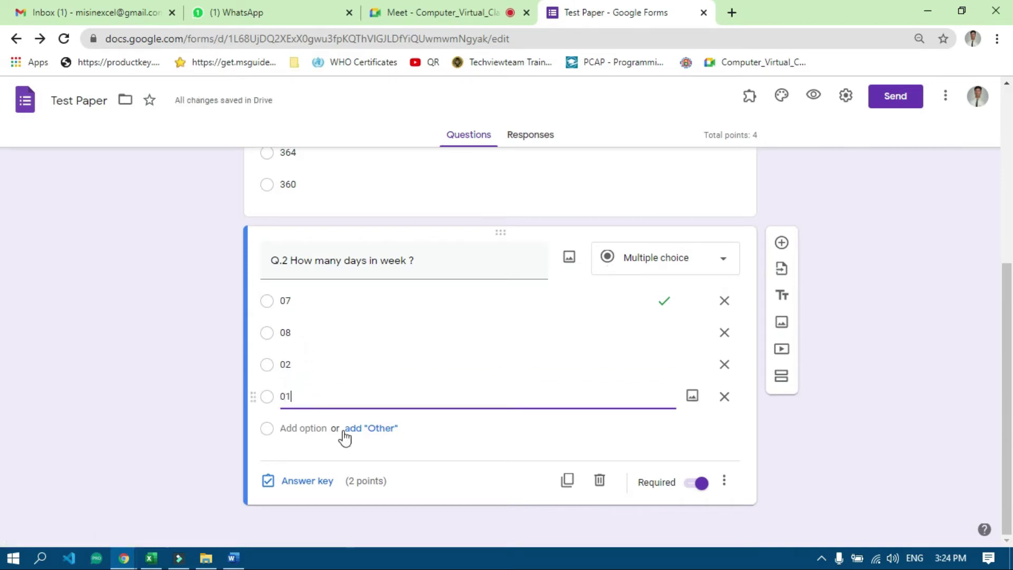
{"action": "left_click", "coordinate": [304, 485]}
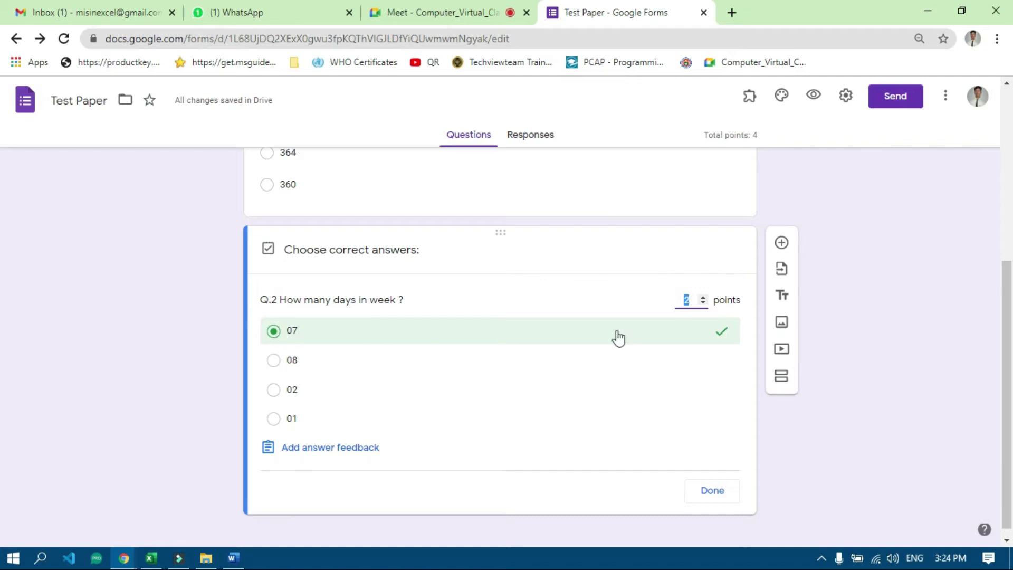
{"action": "left_click", "coordinate": [715, 492]}
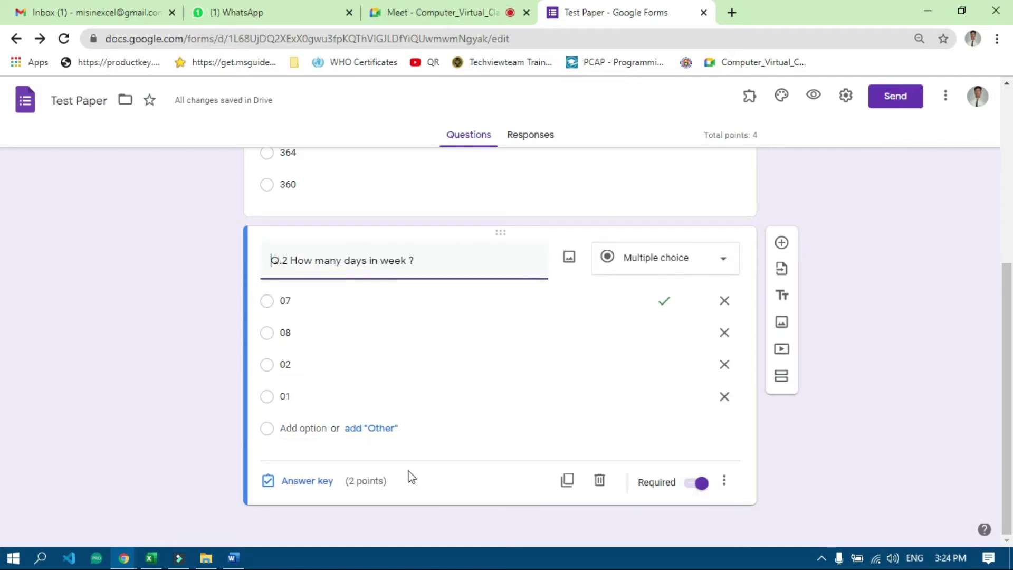
Step: Duplicate the week question and reword the copy as "Q.3 How many days in month ?"
{"action": "left_click", "coordinate": [567, 481]}
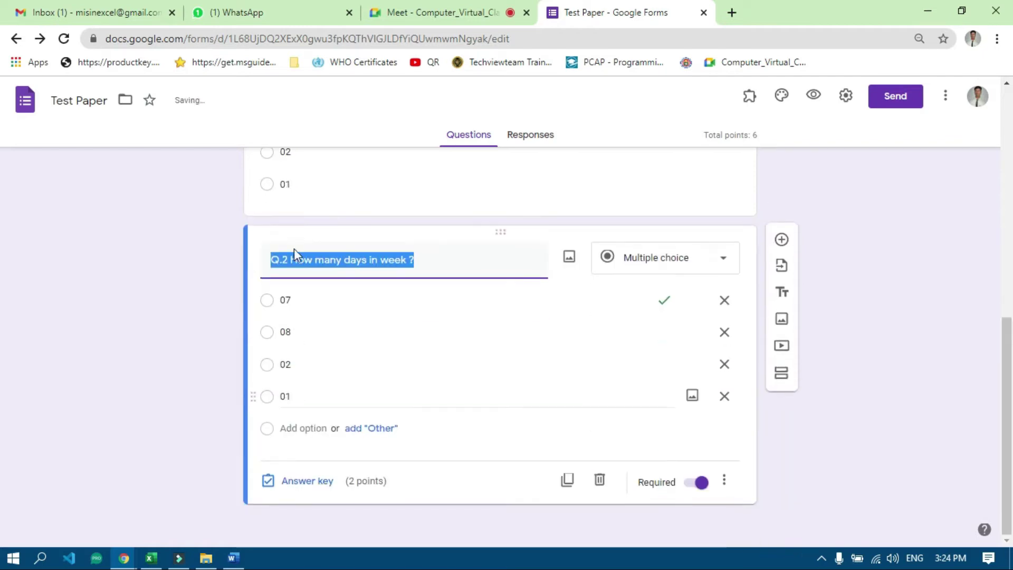
{"action": "left_click", "coordinate": [284, 258]}
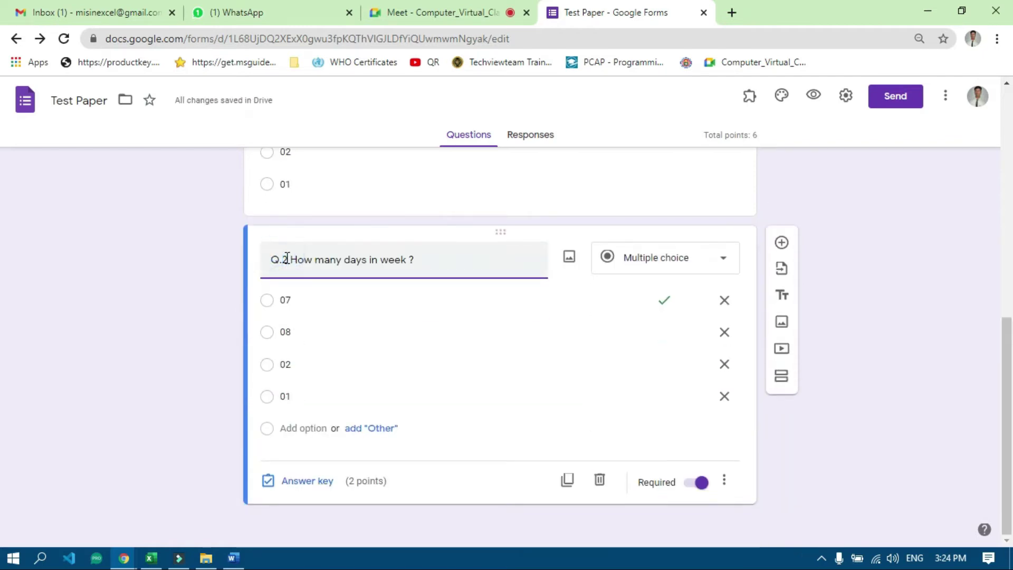
{"action": "key", "text": "Delete"}
{"action": "type", "text": "3"}
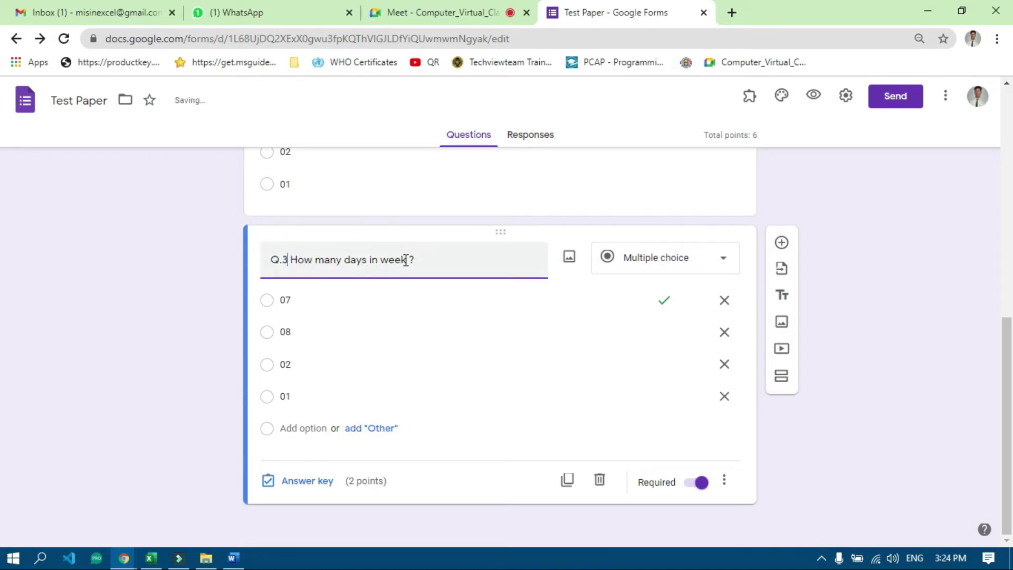
{"action": "double_click", "coordinate": [408, 259]}
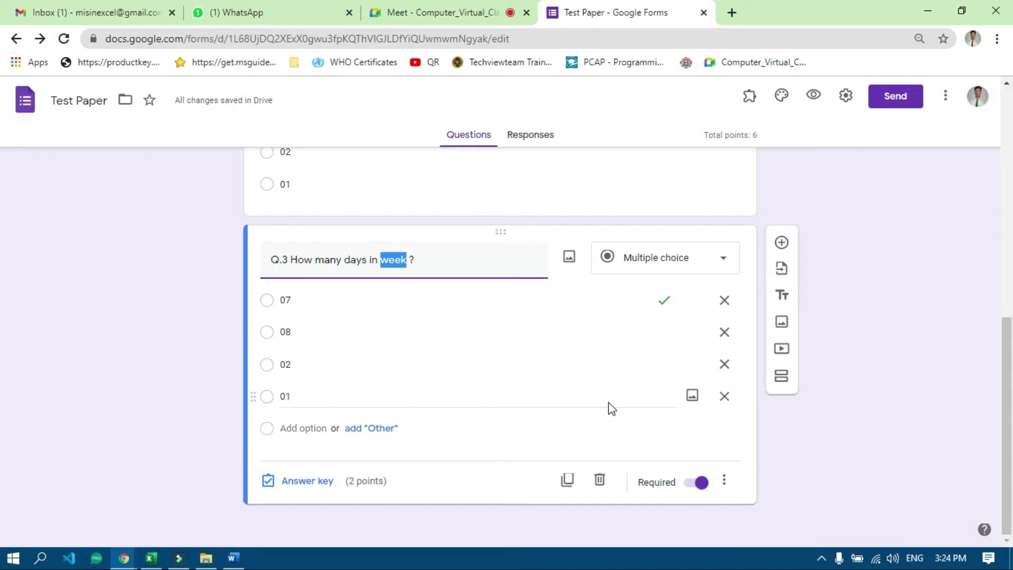
{"action": "type", "text": "month"}
Step: Replace the month question's answer options with 30/31, 25/20, 15/30 and 28/21
{"action": "left_click", "coordinate": [319, 299]}
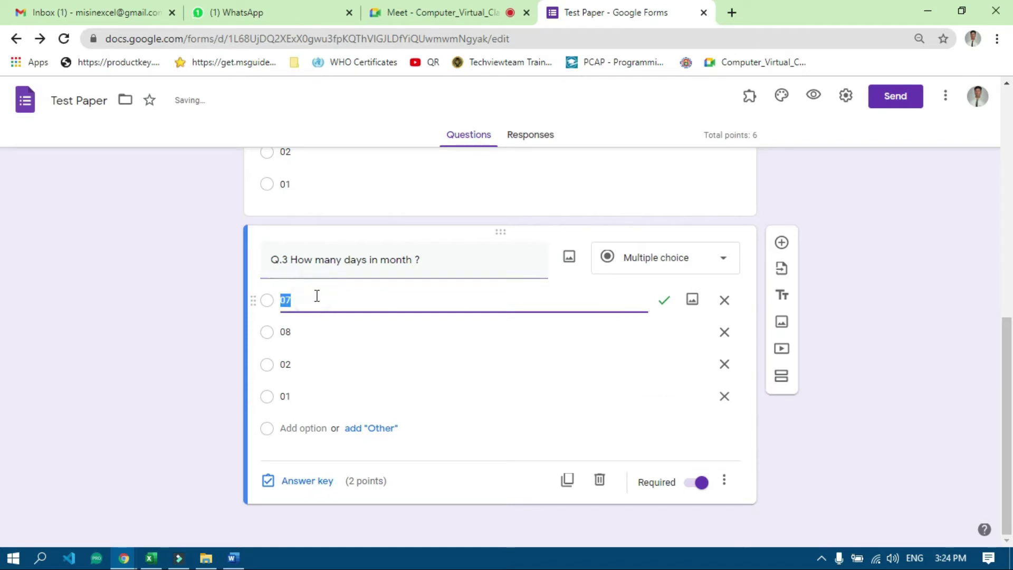
{"action": "type", "text": "30/3"}
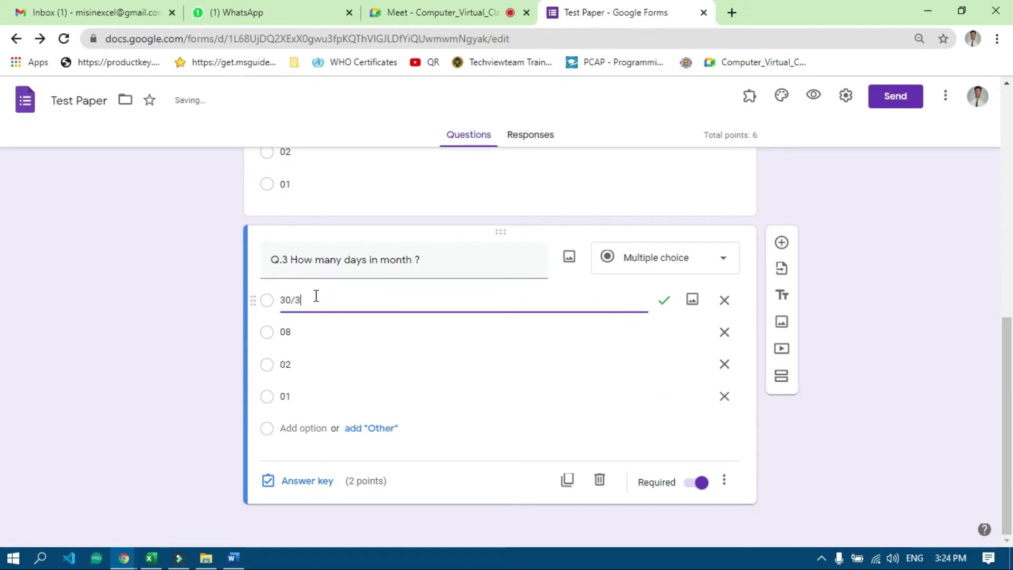
{"action": "type", "text": "1"}
{"action": "left_click", "coordinate": [314, 333]}
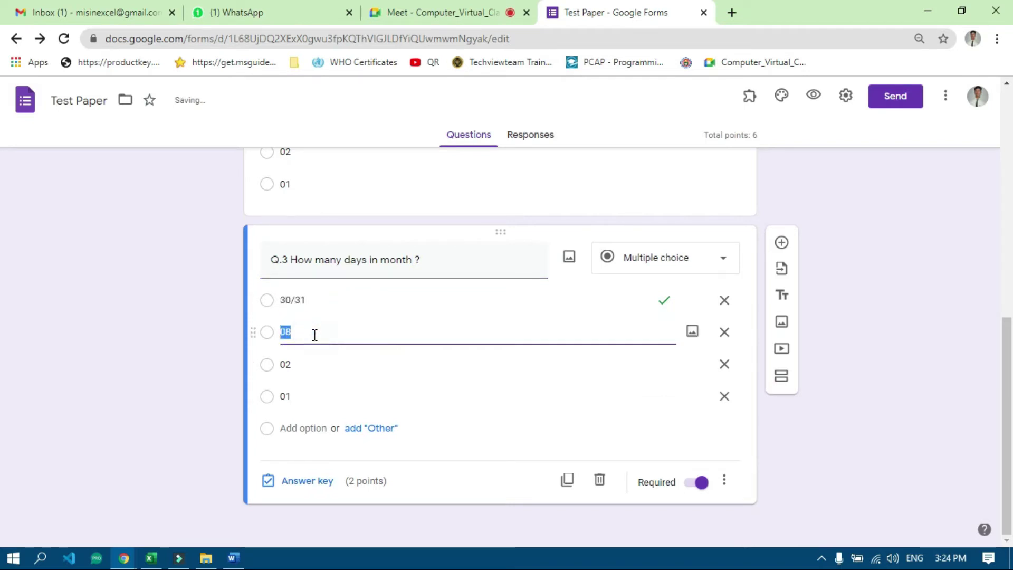
{"action": "type", "text": "25/2"}
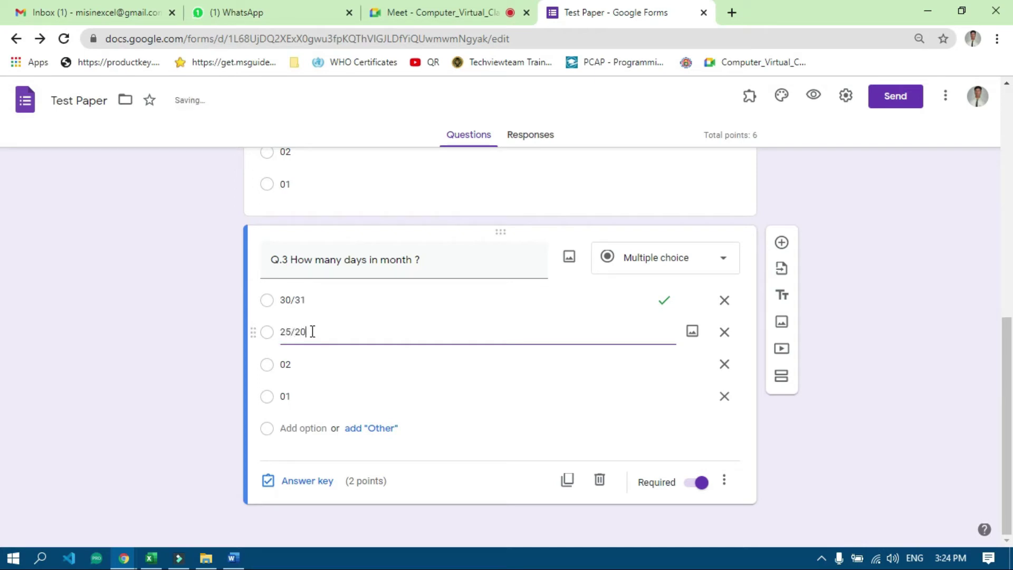
{"action": "left_click", "coordinate": [291, 364]}
{"action": "type", "text": "15/3"}
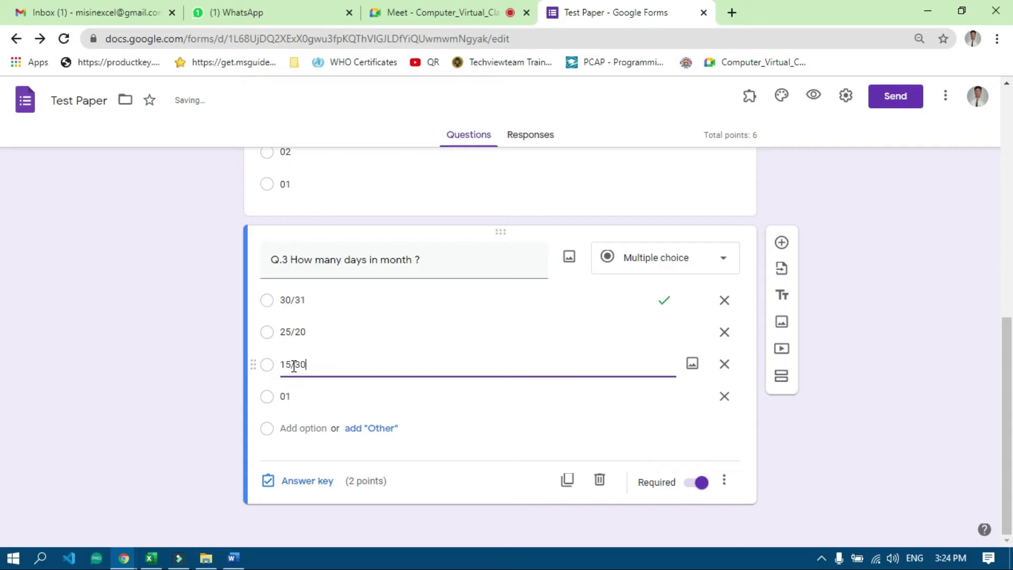
{"action": "left_click", "coordinate": [301, 401]}
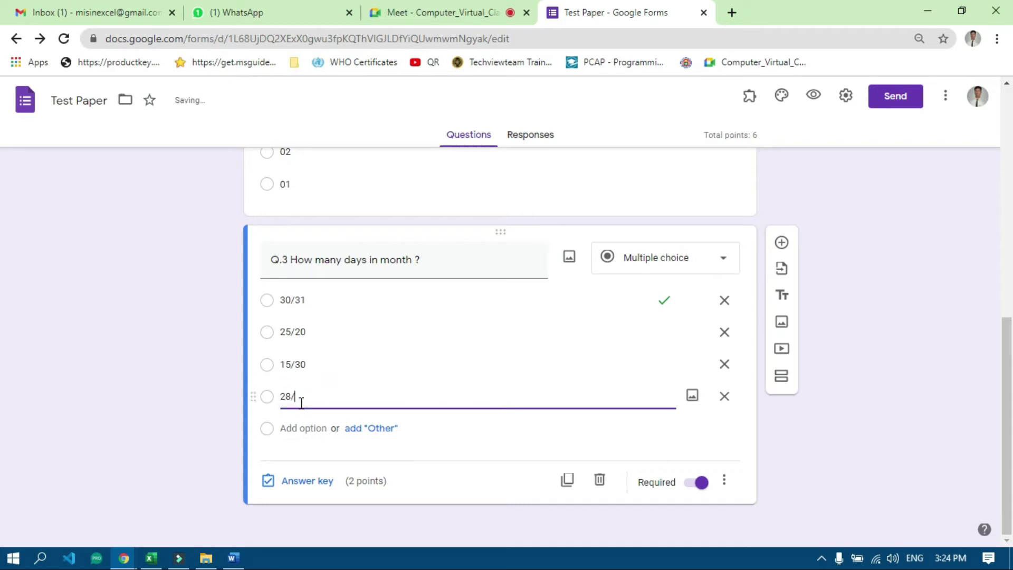
{"action": "type", "text": "28/21"}
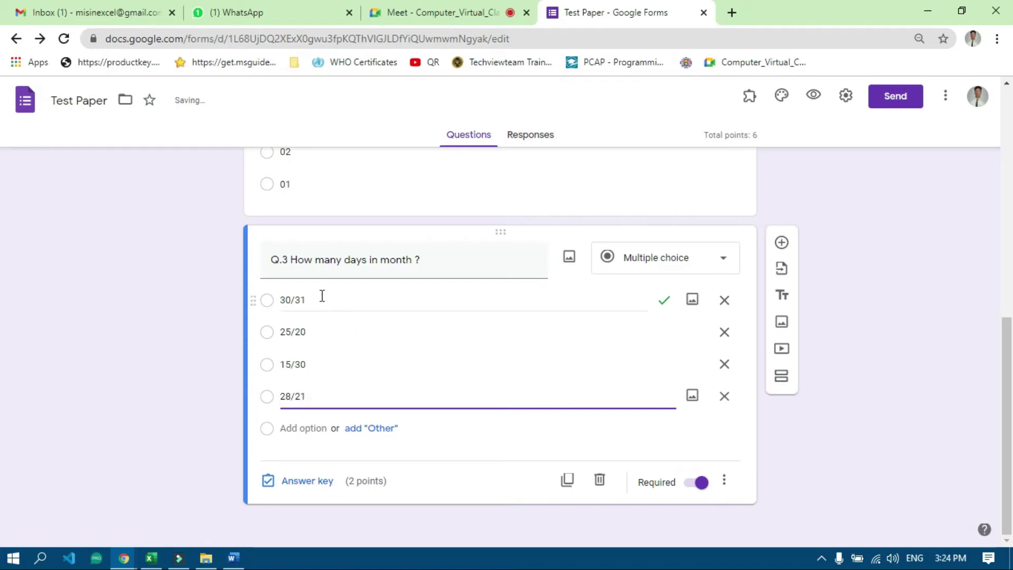
{"action": "left_click", "coordinate": [321, 299]}
{"action": "left_click", "coordinate": [323, 298]}
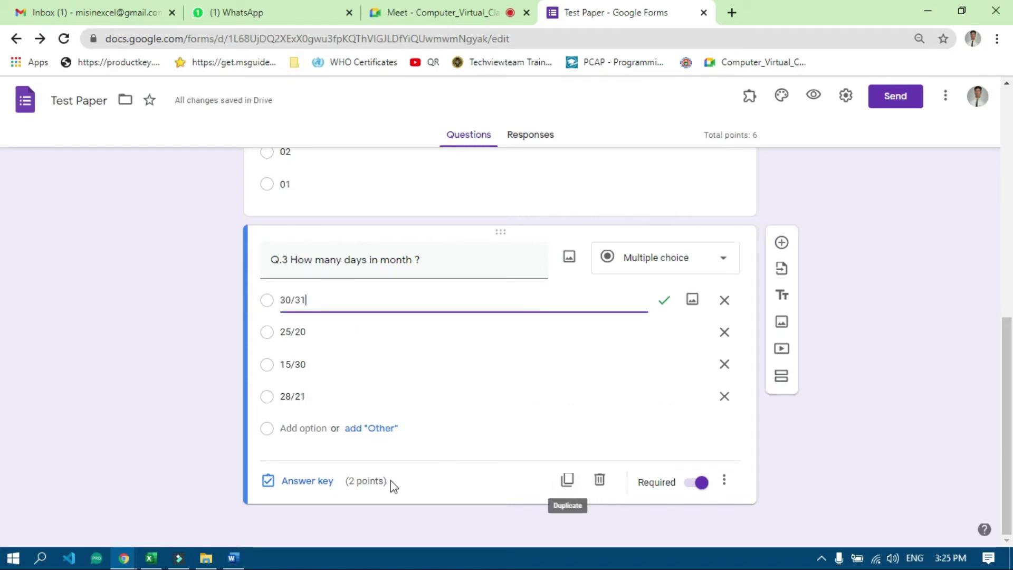
Step: Review the month question's answer key, keeping 30/31 as the correct answer worth 2 points
{"action": "left_click", "coordinate": [298, 481]}
{"action": "left_click", "coordinate": [357, 350]}
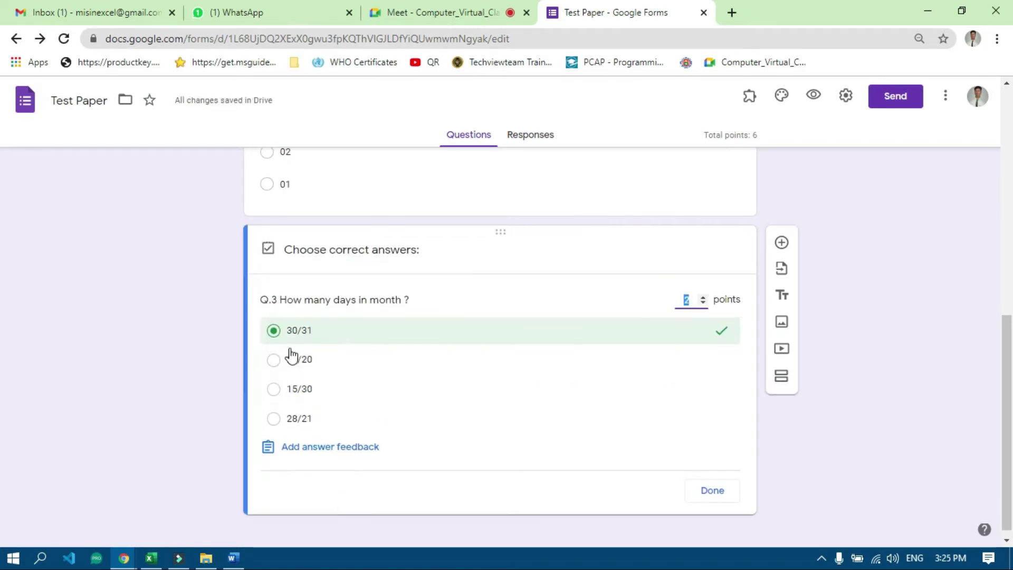
{"action": "left_click", "coordinate": [696, 298]}
{"action": "left_click", "coordinate": [717, 494]}
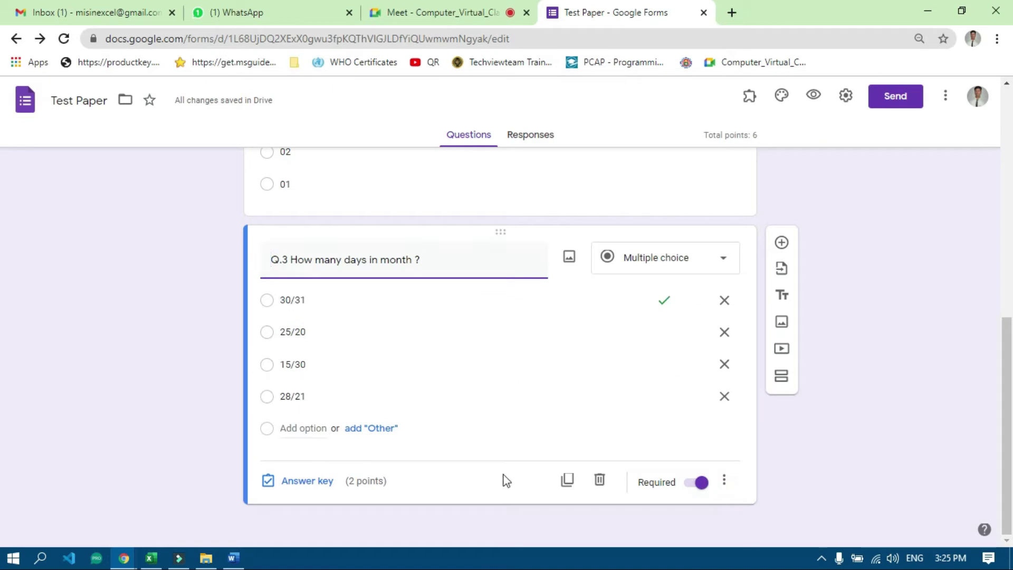
Step: Switch to the Google Meet call and check the participants and their chat replies
{"action": "left_click", "coordinate": [431, 13]}
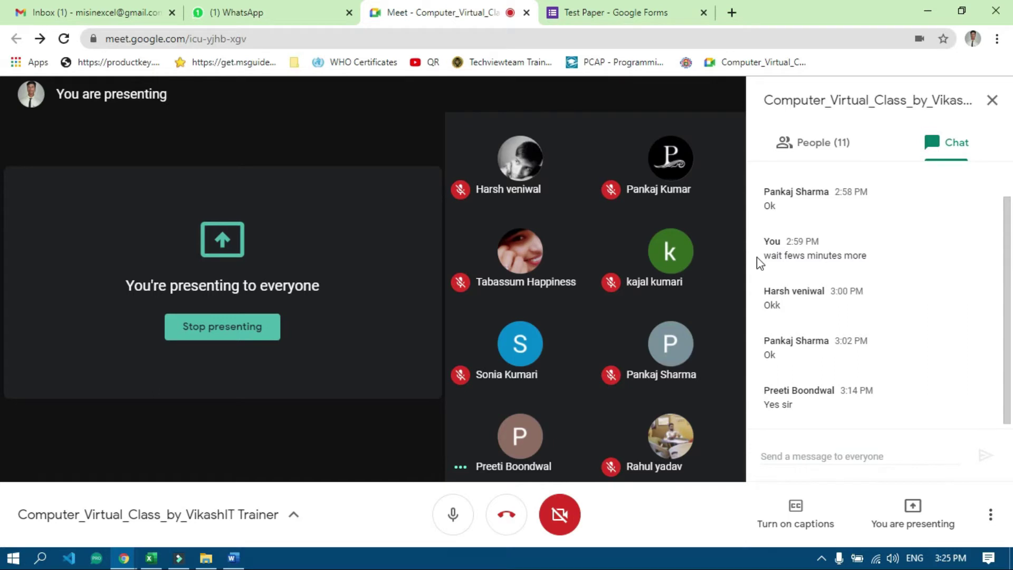
{"action": "mouse_move", "coordinate": [637, 442]}
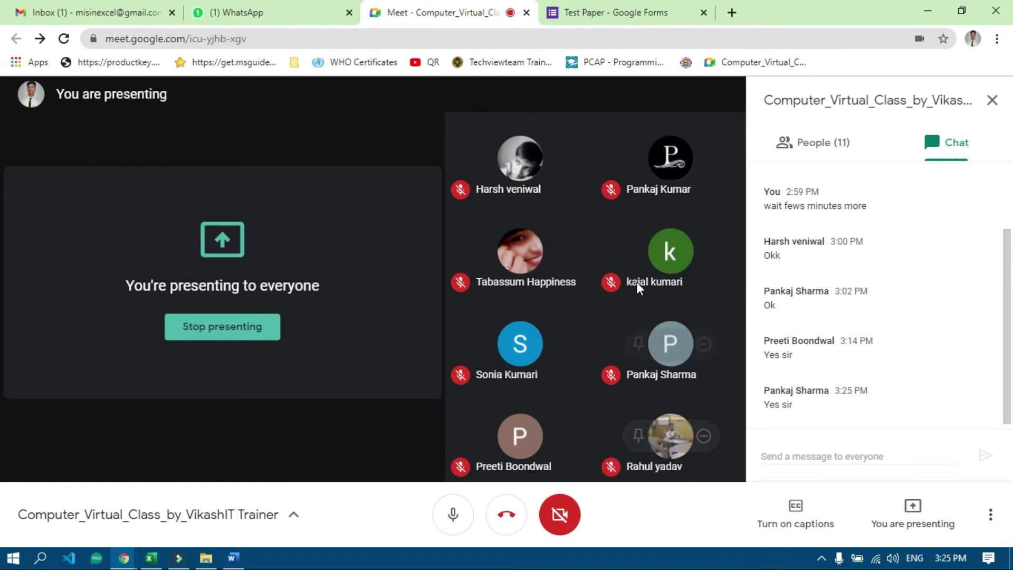
{"action": "mouse_move", "coordinate": [679, 195]}
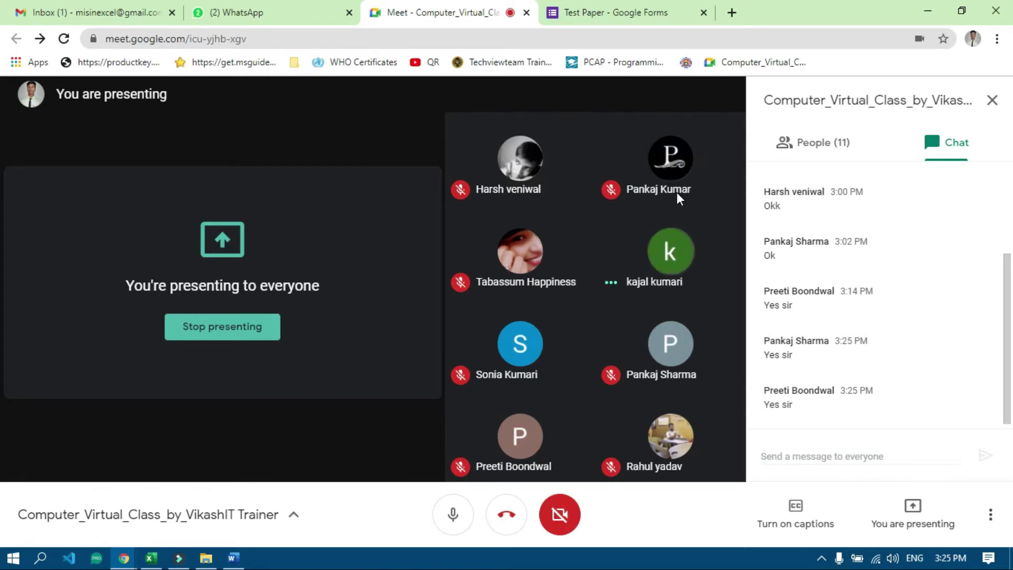
Step: Return to the Test Paper form in Google Forms and review its total marks description and questions
{"action": "left_click", "coordinate": [627, 17]}
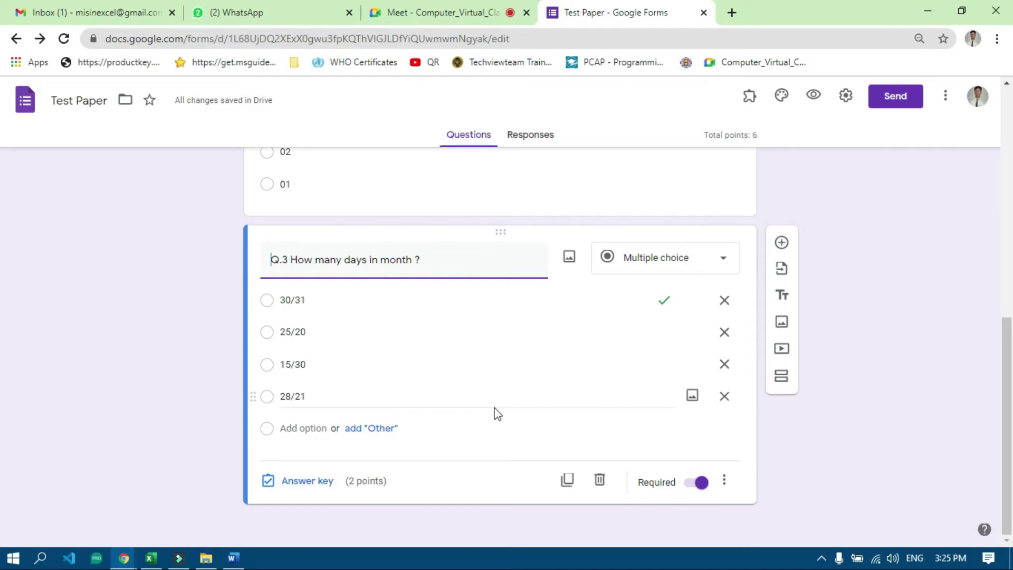
{"action": "scroll", "coordinate": [493, 406], "scroll_direction": "up", "scroll_amount": 15}
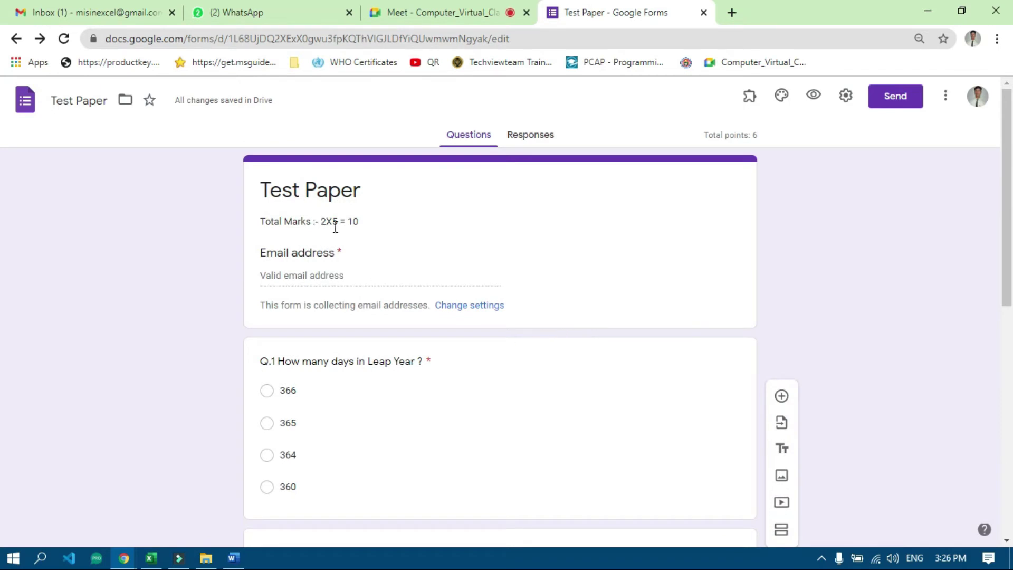
{"action": "scroll", "coordinate": [422, 294], "scroll_direction": "down", "scroll_amount": 10}
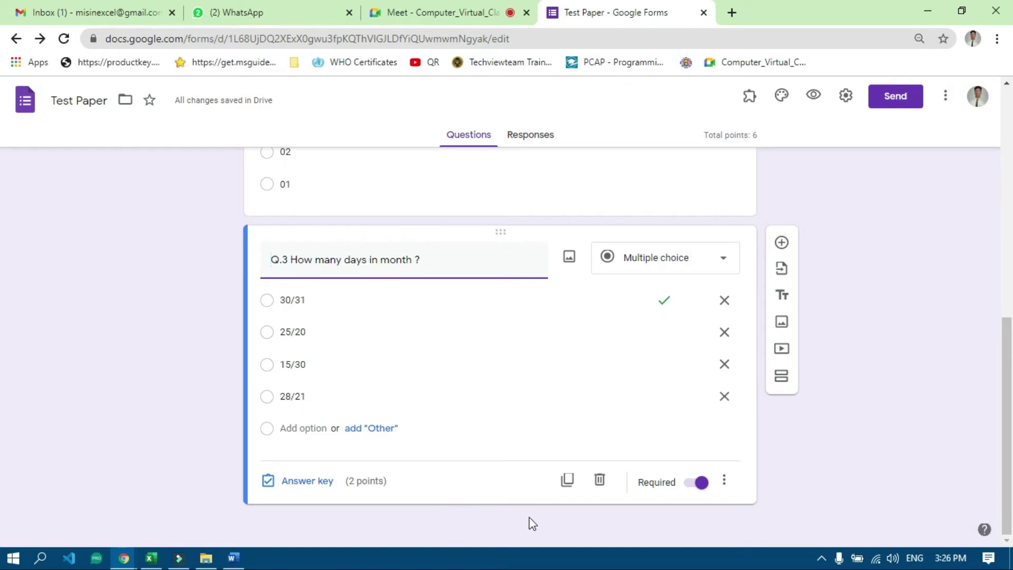
Step: Glance at the Google Meet call, return to the Test Paper form, and add a new section after the month question
{"action": "left_click", "coordinate": [410, 13]}
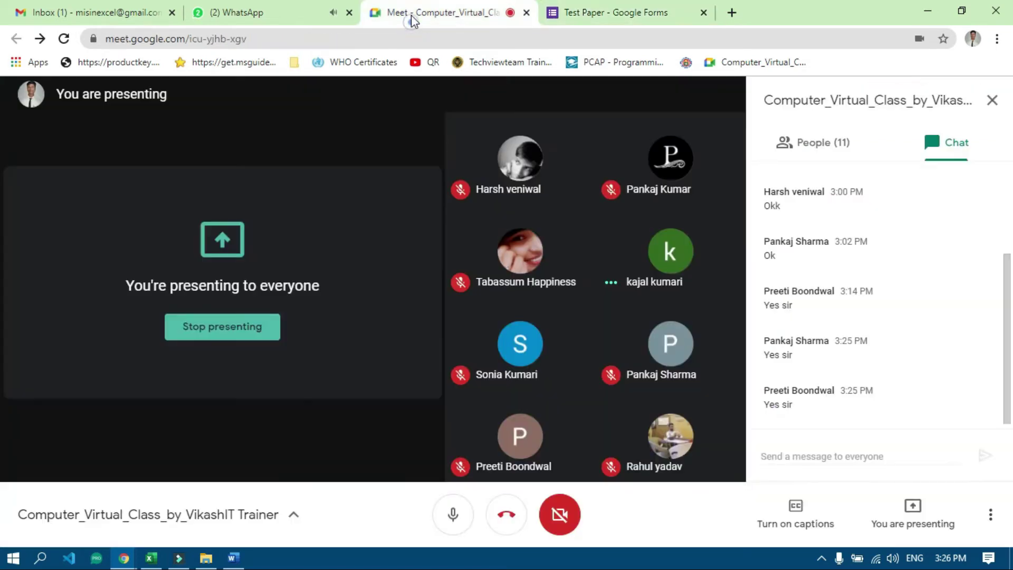
{"action": "left_click", "coordinate": [563, 6]}
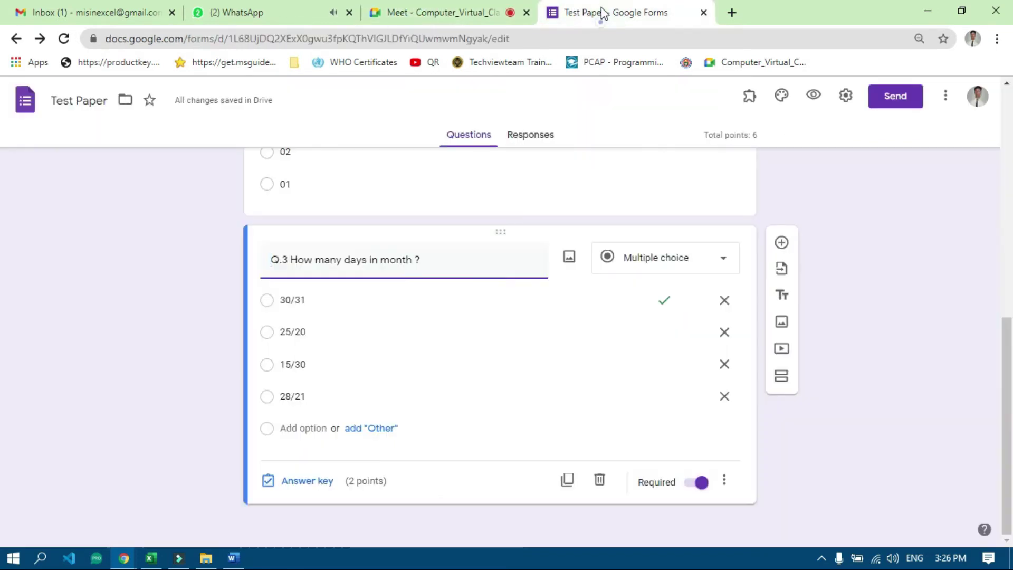
{"action": "left_click", "coordinate": [781, 382]}
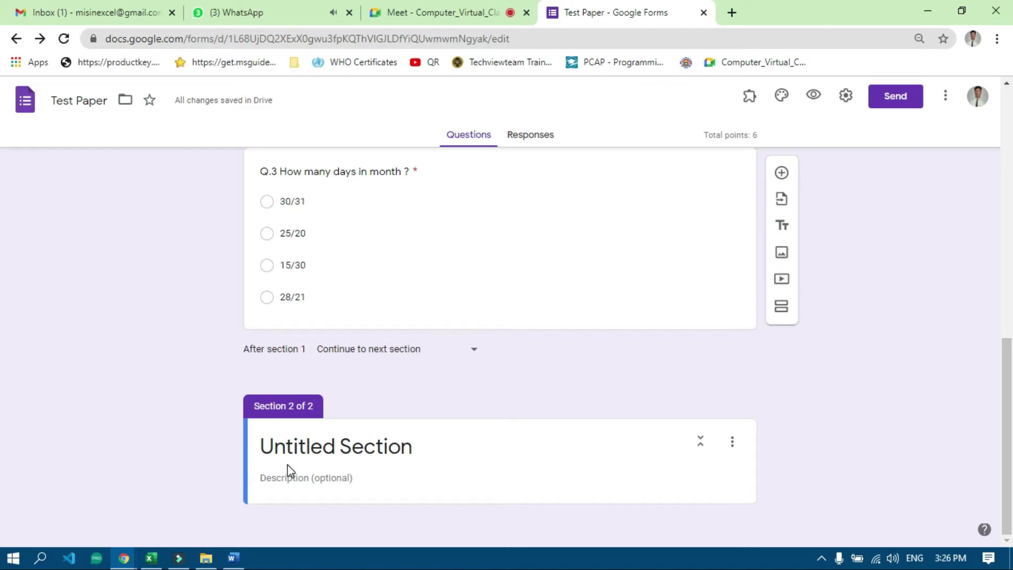
Step: Title the new second section Feedback
{"action": "left_click", "coordinate": [345, 435]}
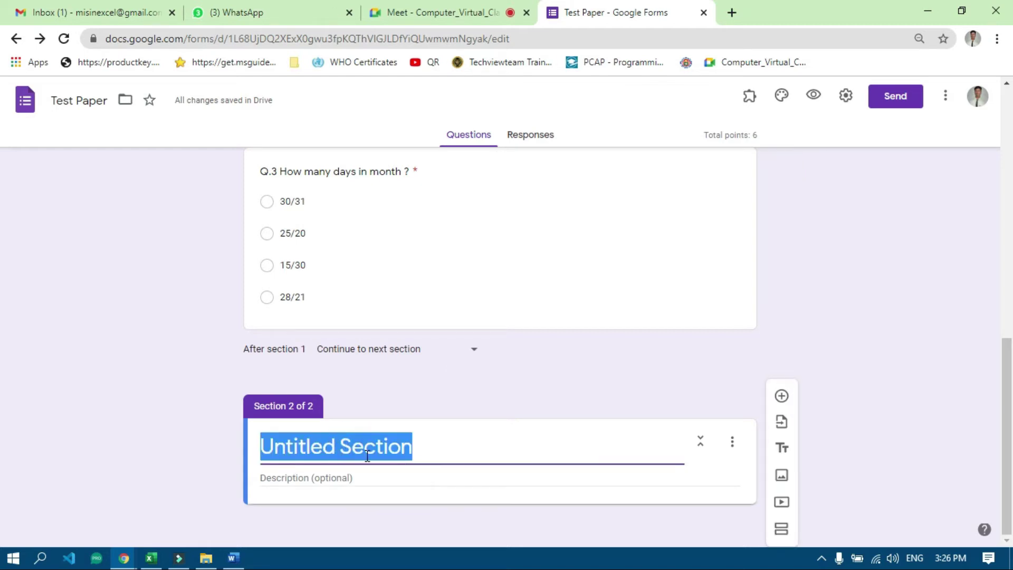
{"action": "type", "text": "Feeb"}
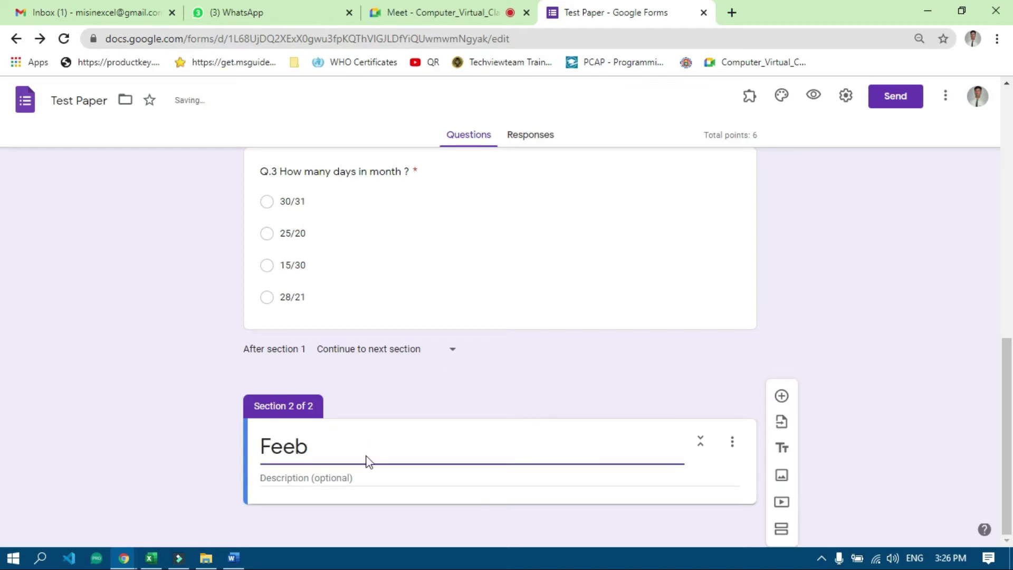
{"action": "key", "text": "BackSpace"}
{"action": "type", "text": "dback "}
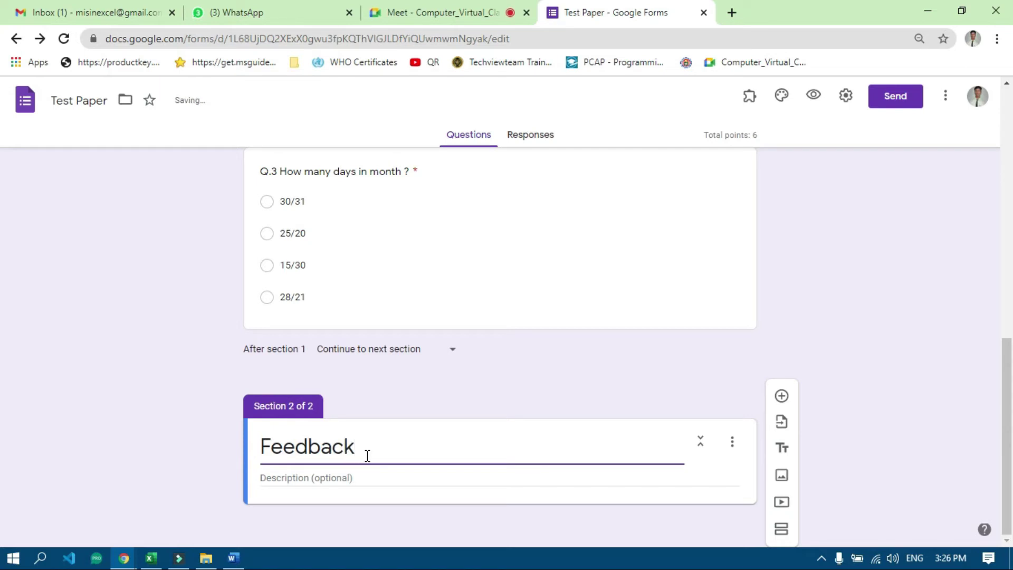
{"action": "type", "text": "Re"}
{"action": "key", "text": "BackSpace"}
{"action": "key", "text": "BackSpace"}
Step: Enter the Feedback section's description as "Please do not forget to share your feedback with us."
{"action": "left_click", "coordinate": [346, 479]}
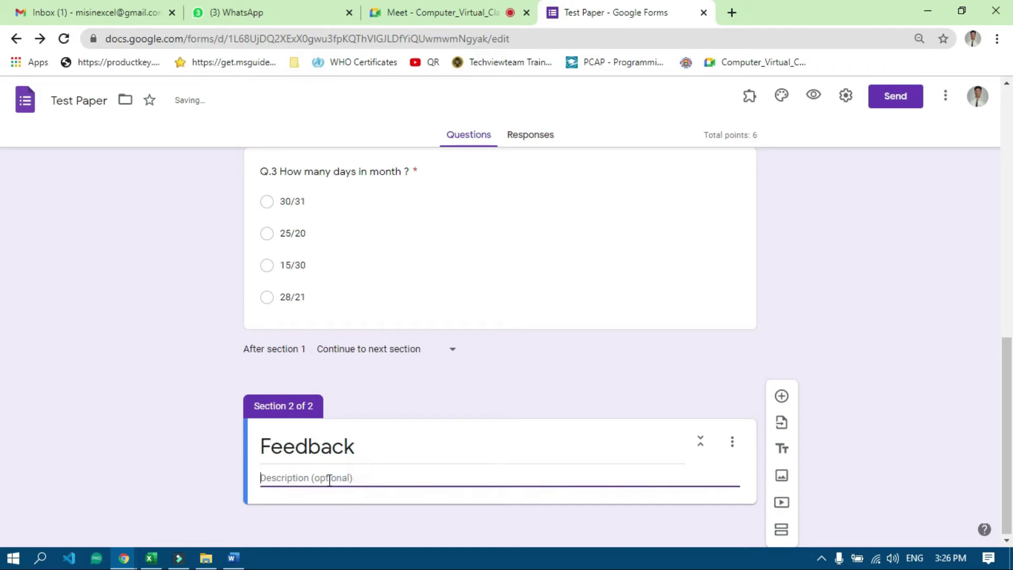
{"action": "type", "text": "Please "}
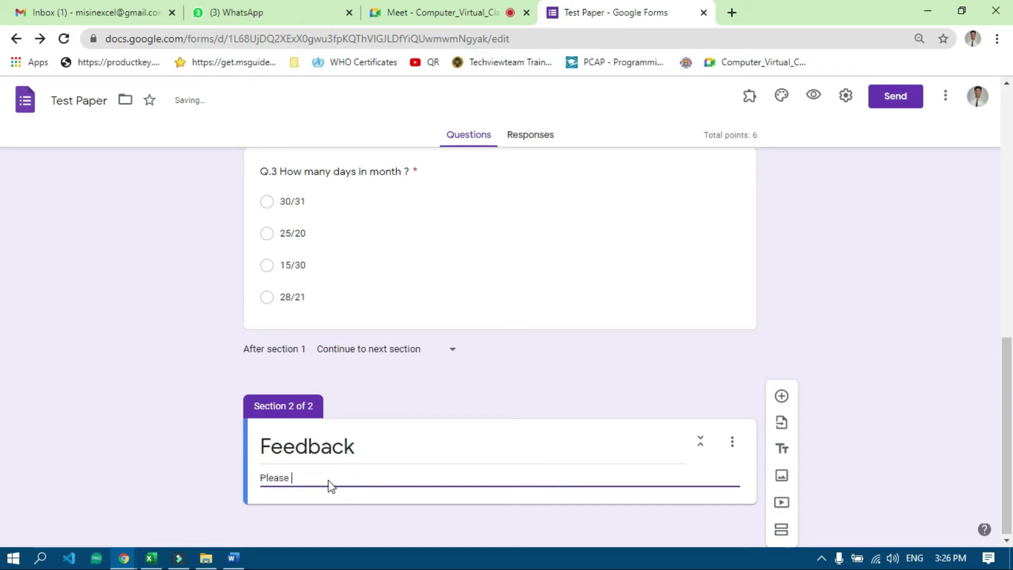
{"action": "type", "text": "do not forget to share your f"}
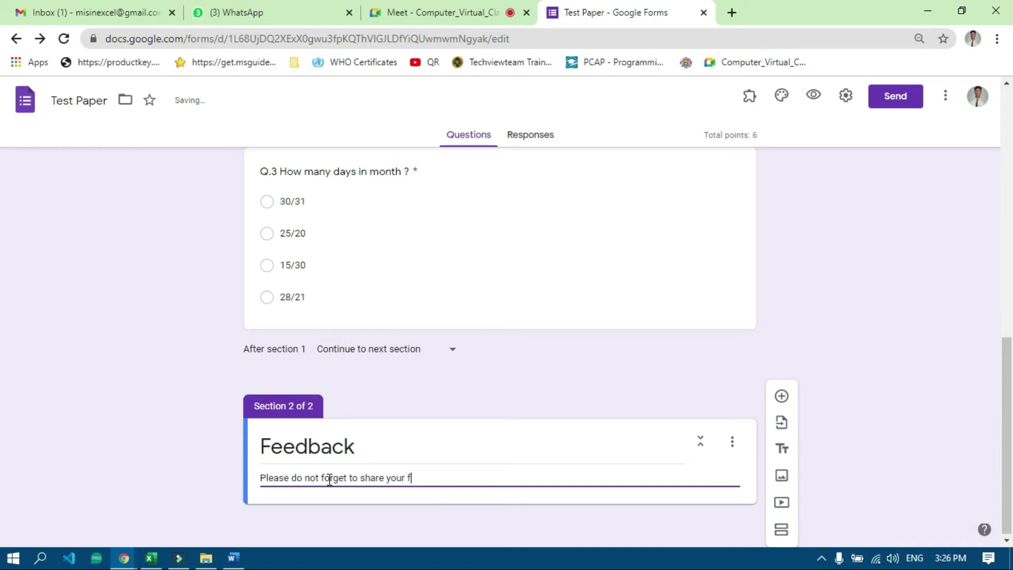
{"action": "type", "text": "eedback wiot"}
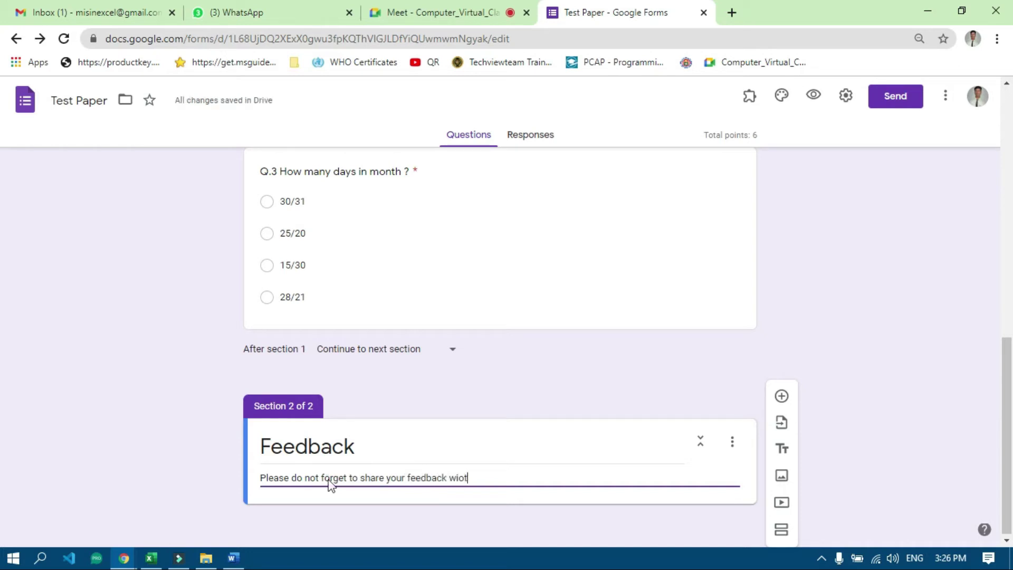
{"action": "key", "text": "BackSpace"}
{"action": "key", "text": "BackSpace"}
{"action": "type", "text": "th us."}
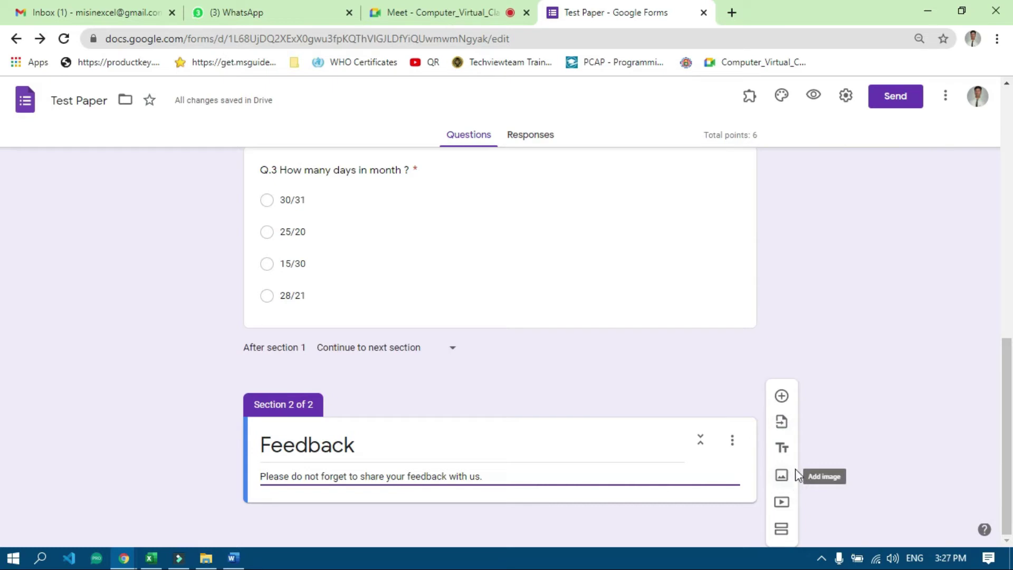
Step: Add a question to the Feedback section reading "How was your online experience with us."
{"action": "left_click", "coordinate": [782, 397]}
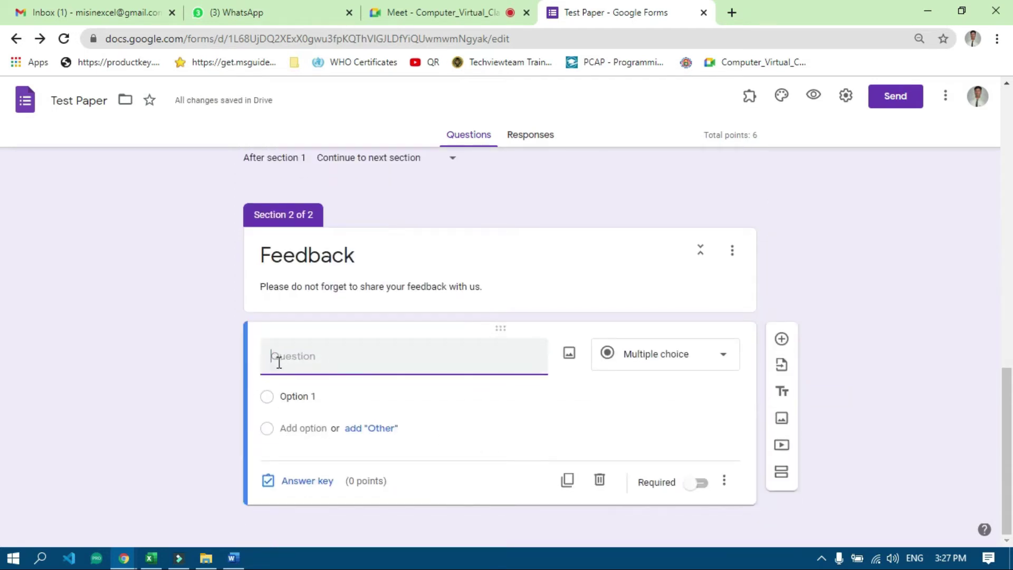
{"action": "left_click", "coordinate": [288, 358]}
{"action": "type", "text": "How is "}
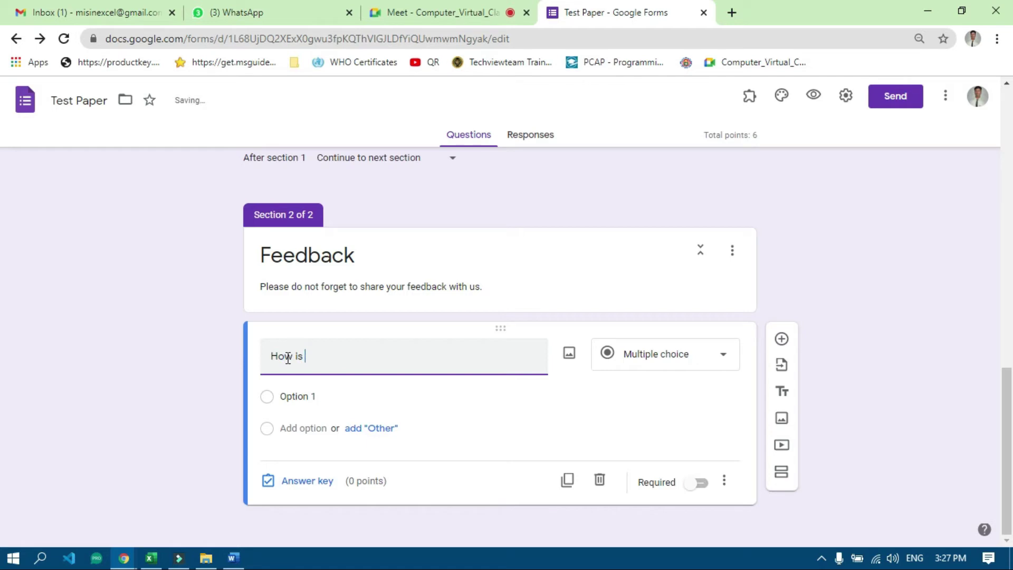
{"action": "type", "text": "you"}
{"action": "type", "text": "was your"}
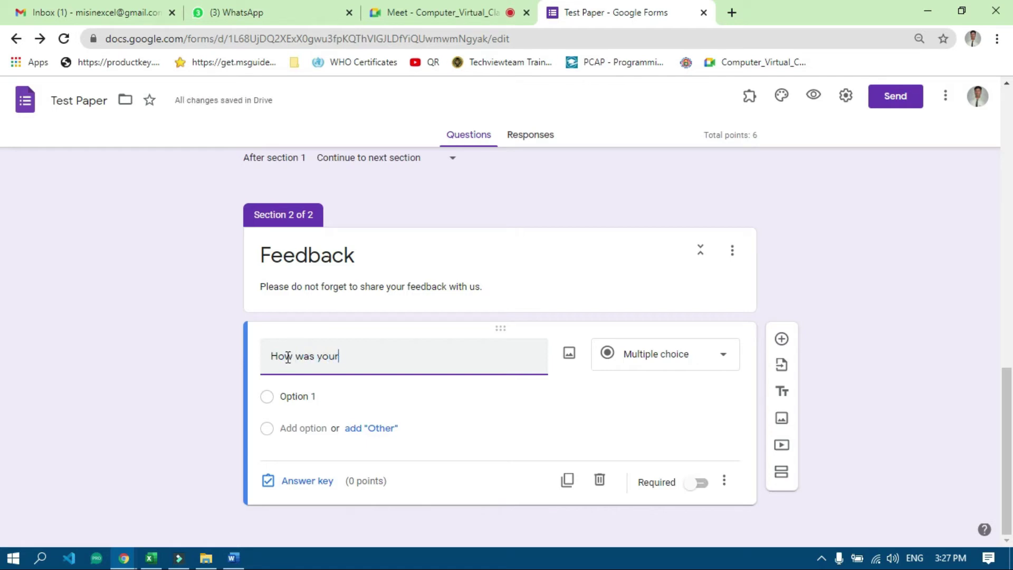
{"action": "type", "text": " onlin"}
{"action": "key", "text": "BackSpace"}
{"action": "key", "text": "BackSpace"}
{"action": "key", "text": "BackSpace"}
{"action": "key", "text": "BackSpace"}
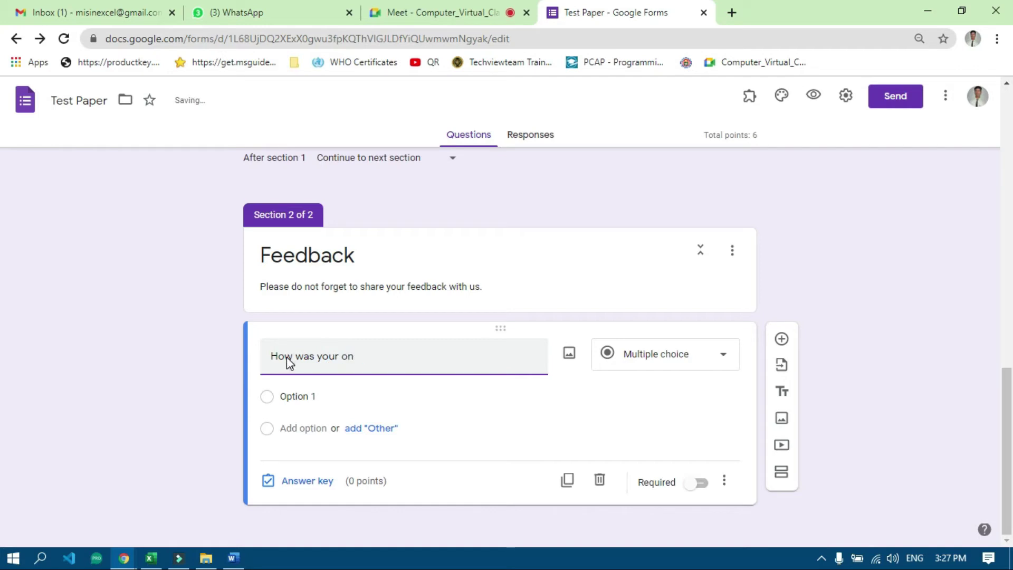
{"action": "key", "text": "BackSpace"}
{"action": "type", "text": "o"}
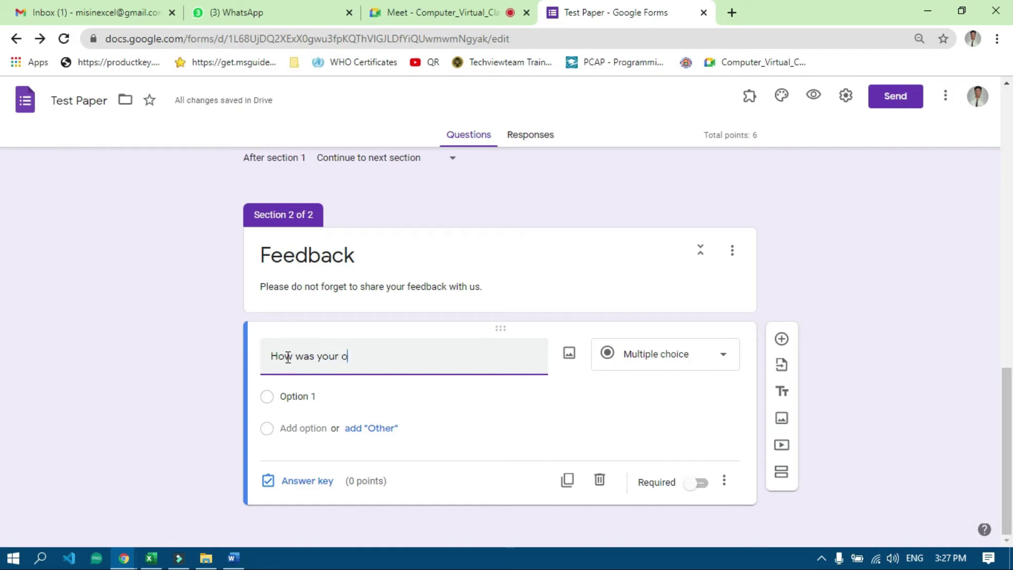
{"action": "type", "text": "nline expe"}
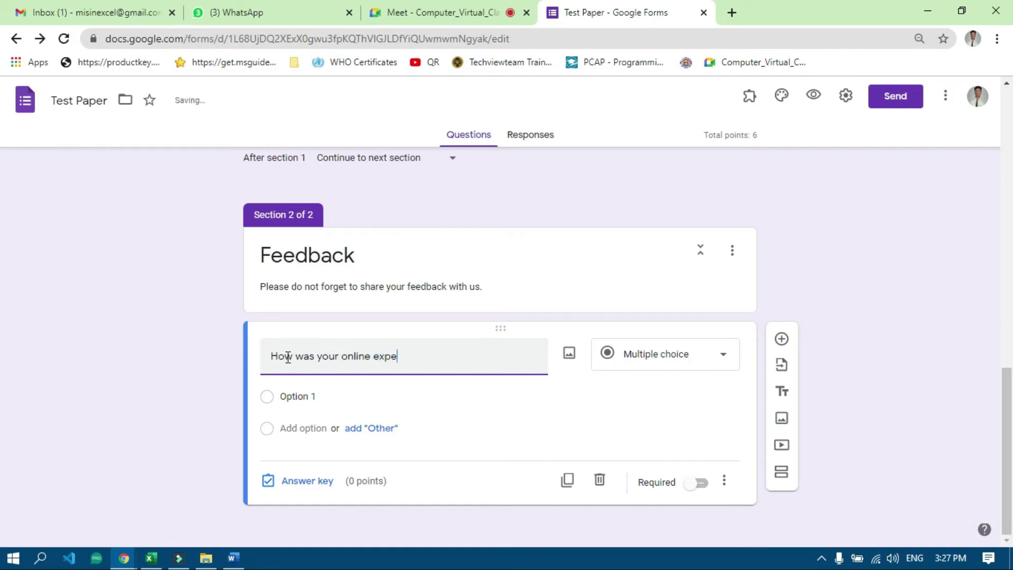
{"action": "type", "text": "rience with us."}
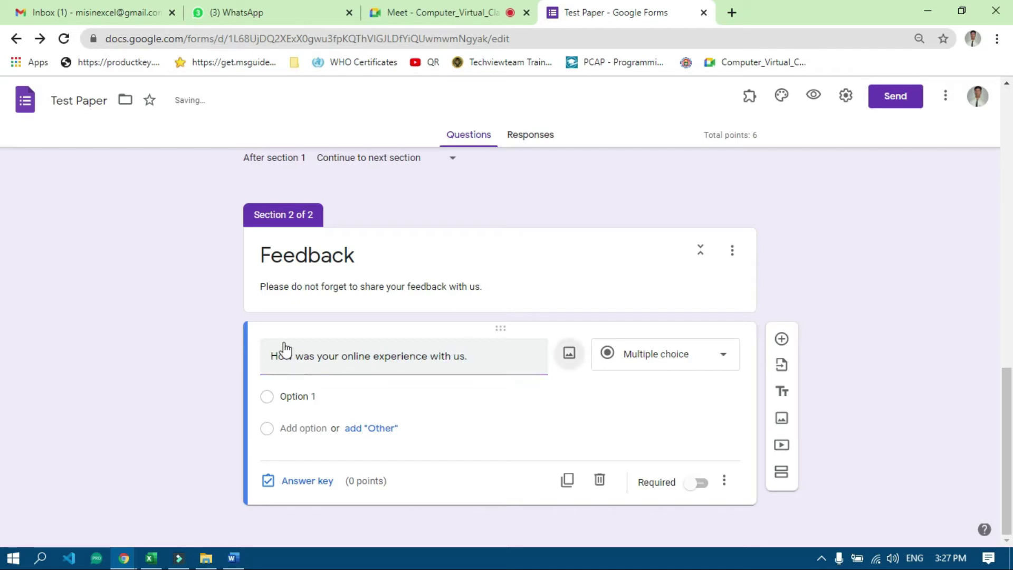
Step: Enter poor and Good as the first two answer options of the online experience question
{"action": "left_click", "coordinate": [300, 398]}
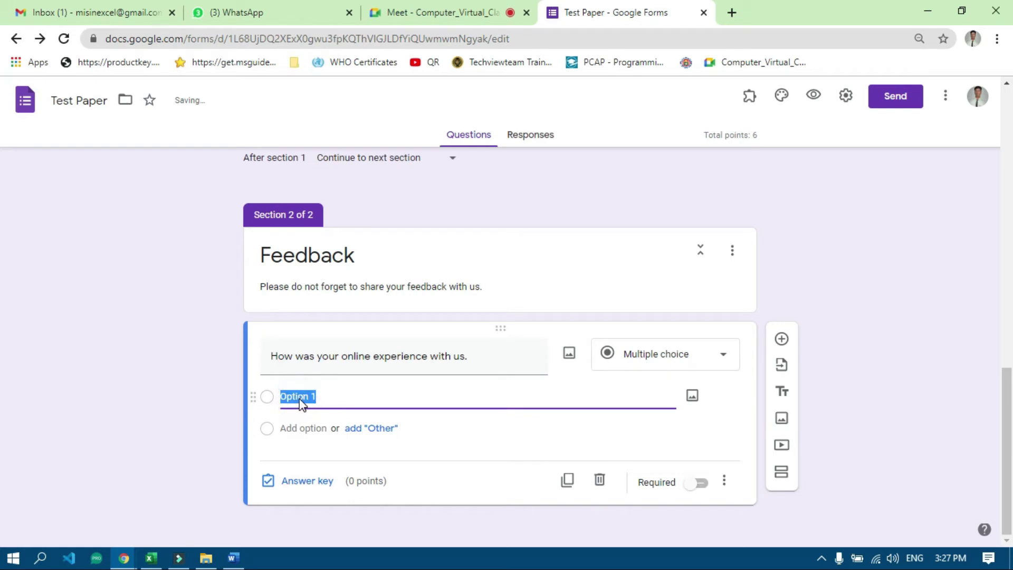
{"action": "type", "text": "poor"}
{"action": "key", "text": "Return"}
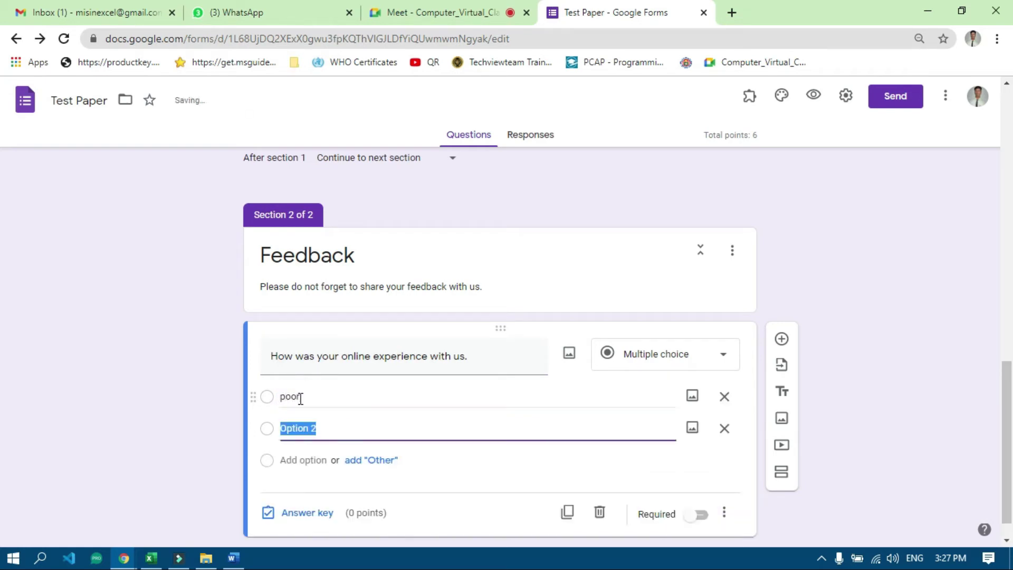
{"action": "type", "text": "Good"}
{"action": "key", "text": "Tab"}
{"action": "key", "text": "Tab"}
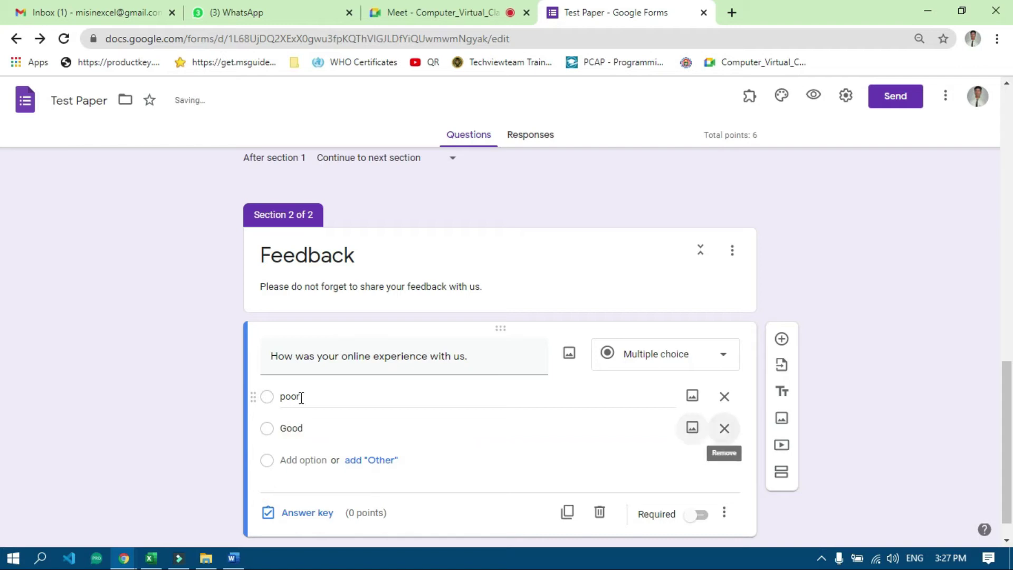
Step: Add a third answer option to the online experience question, spelled Execellent
{"action": "key", "text": "Tab"}
{"action": "type", "text": "Exe"}
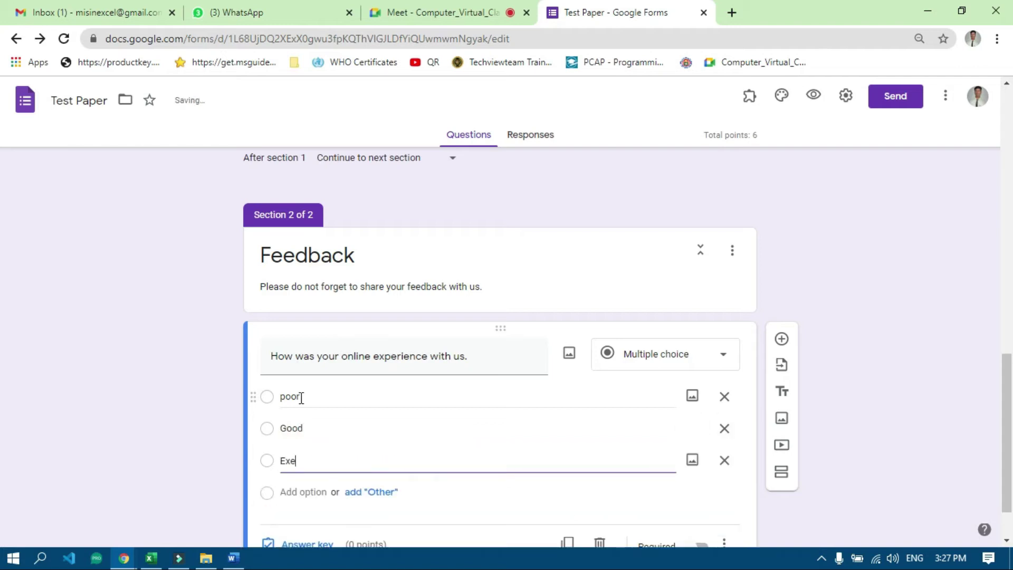
{"action": "type", "text": "cllent"}
{"action": "key", "text": "Tab"}
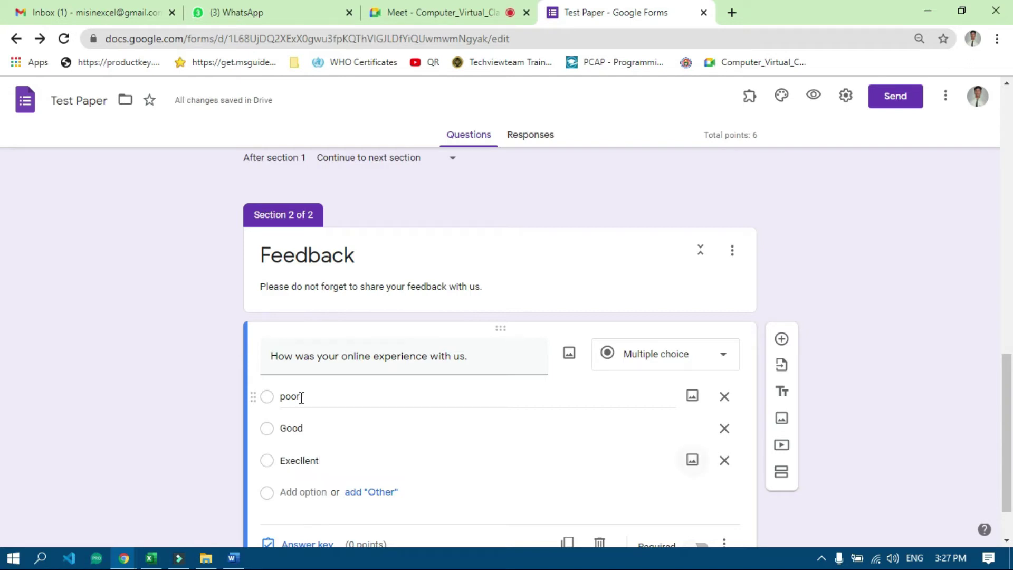
{"action": "double_click", "coordinate": [310, 458]}
{"action": "left_click", "coordinate": [301, 465]}
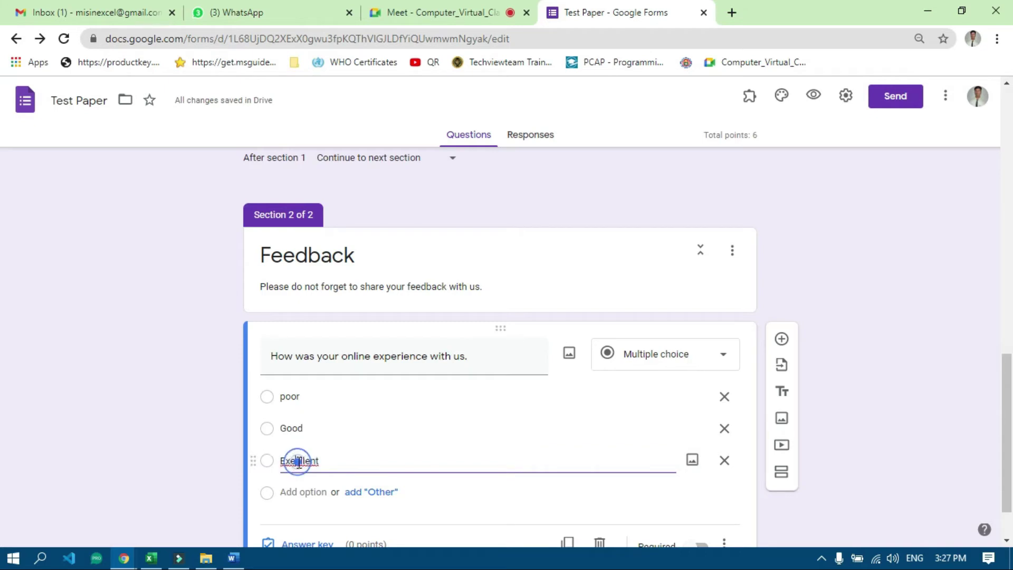
{"action": "type", "text": "ec"}
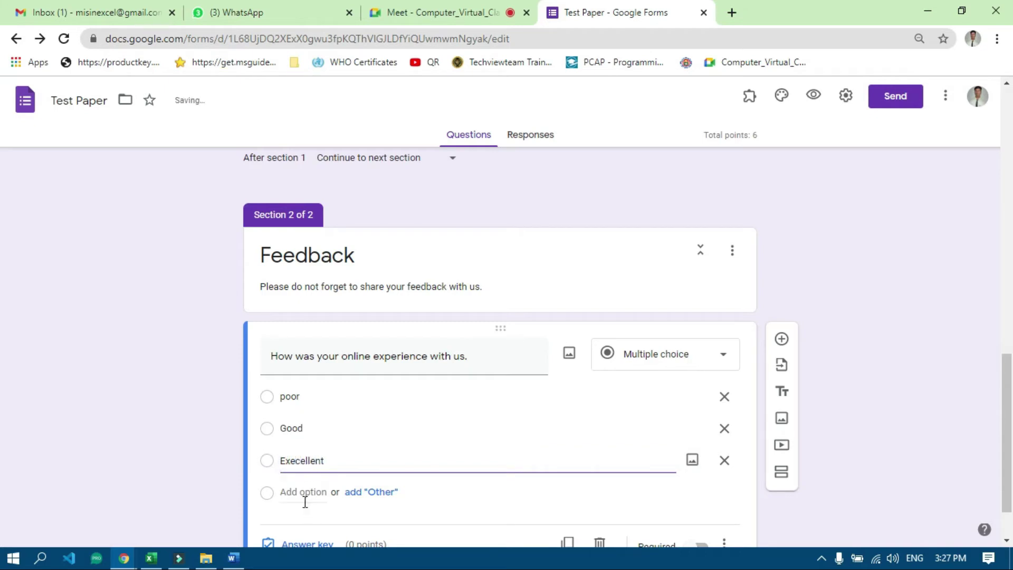
Step: Add Satisfied as the fourth answer option and make the online experience question required
{"action": "left_click", "coordinate": [300, 492]}
{"action": "type", "text": "Sat"}
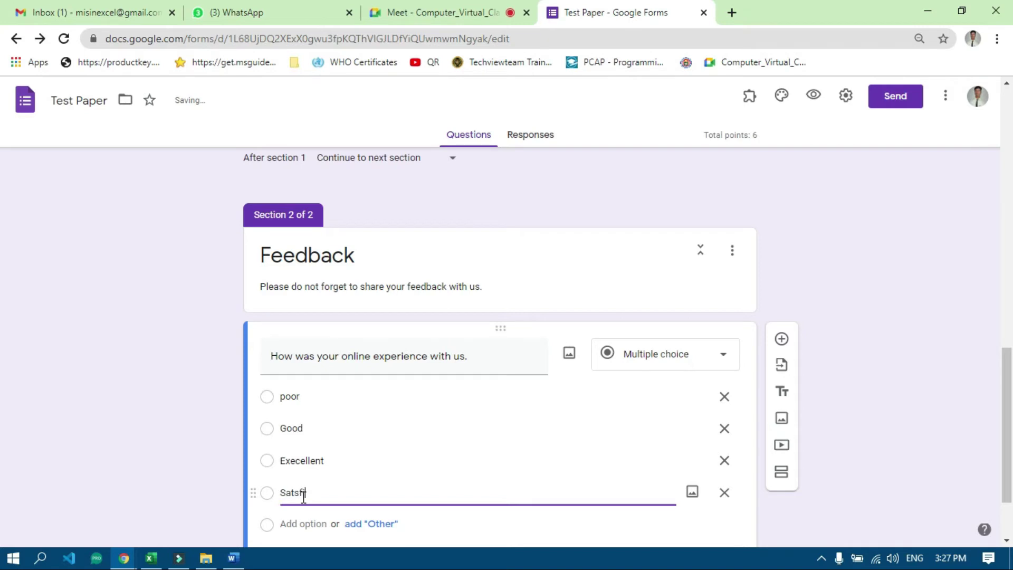
{"action": "type", "text": "sfied"}
{"action": "scroll", "coordinate": [334, 481], "scroll_direction": "down", "scroll_amount": 2}
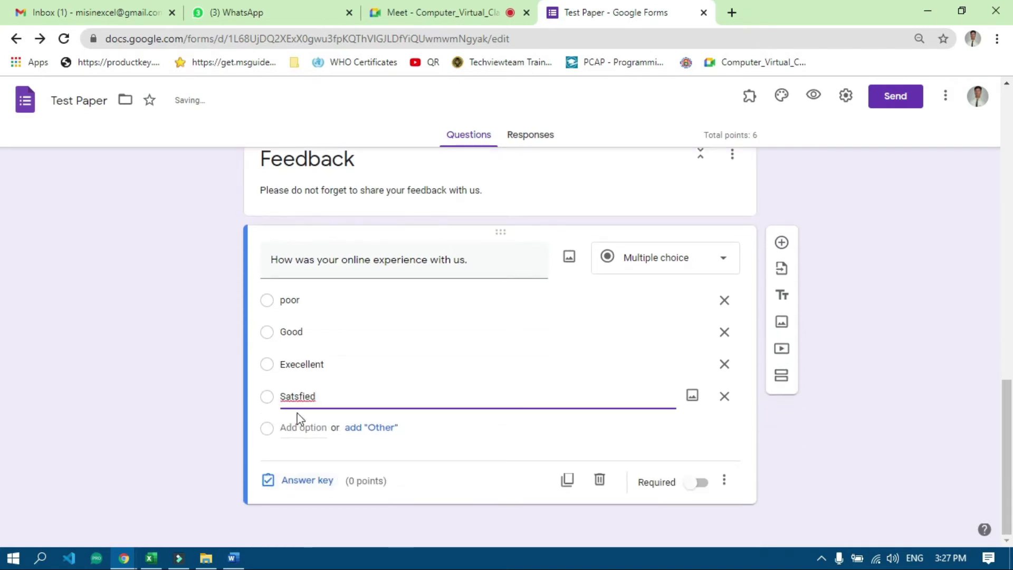
{"action": "left_click", "coordinate": [295, 397]}
{"action": "type", "text": "i"}
{"action": "left_click", "coordinate": [312, 303]}
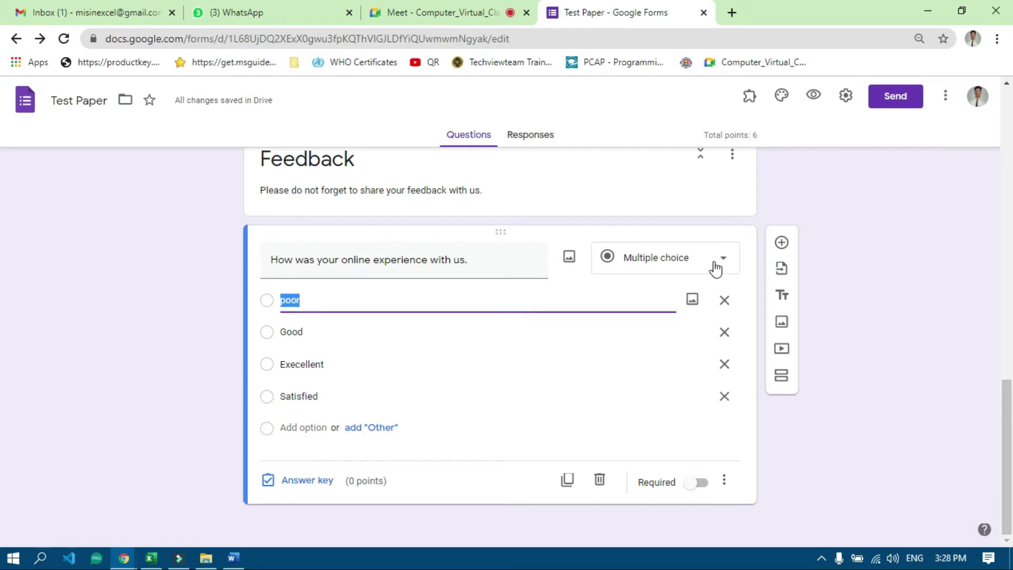
{"action": "left_click", "coordinate": [699, 481]}
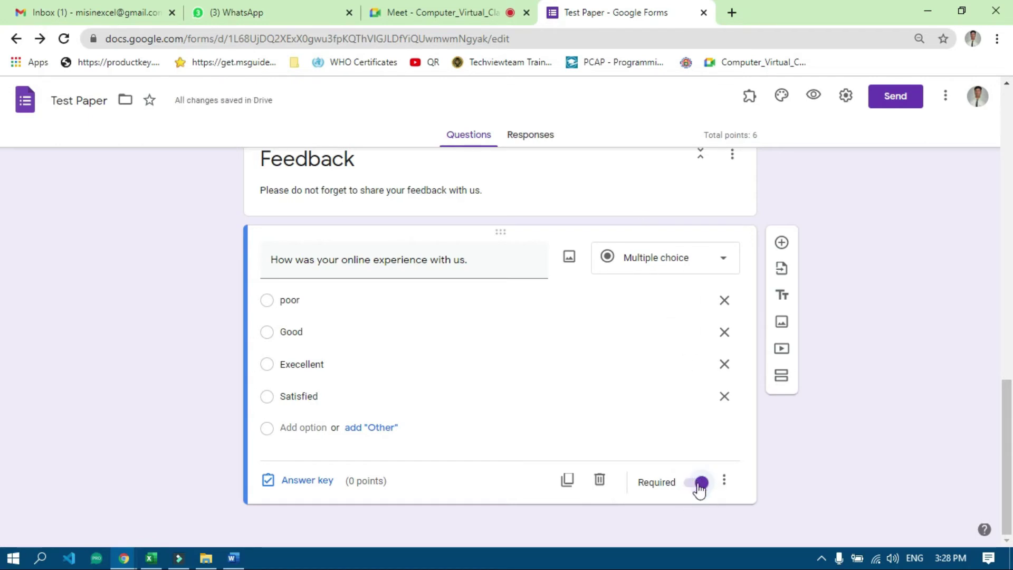
Step: Check the required setting on the month, leap year and week questions and review the whole form
{"action": "scroll", "coordinate": [699, 488], "scroll_direction": "up", "scroll_amount": 6}
{"action": "left_click", "coordinate": [631, 302]}
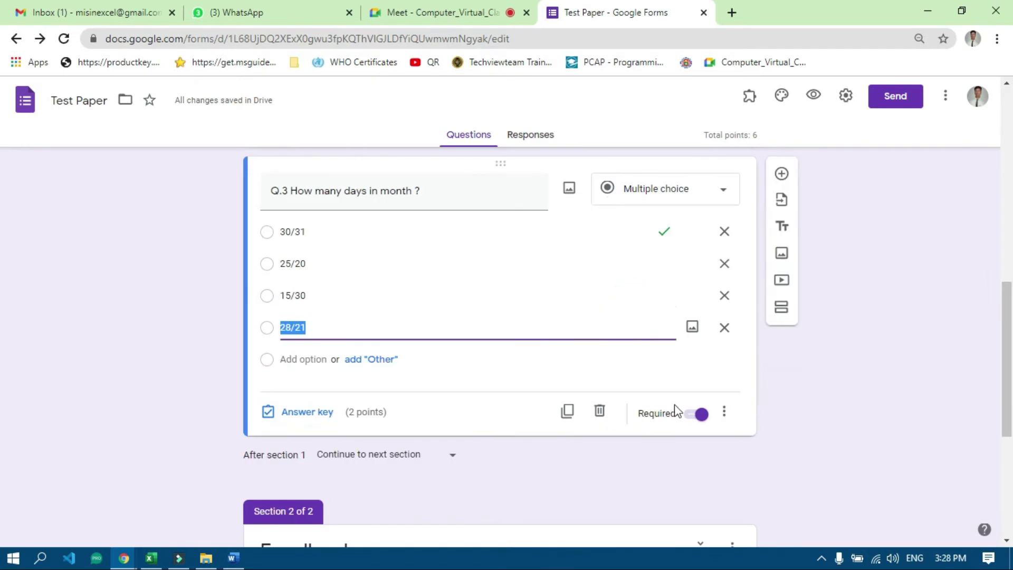
{"action": "scroll", "coordinate": [619, 327], "scroll_direction": "up", "scroll_amount": 5}
{"action": "left_click", "coordinate": [617, 239]}
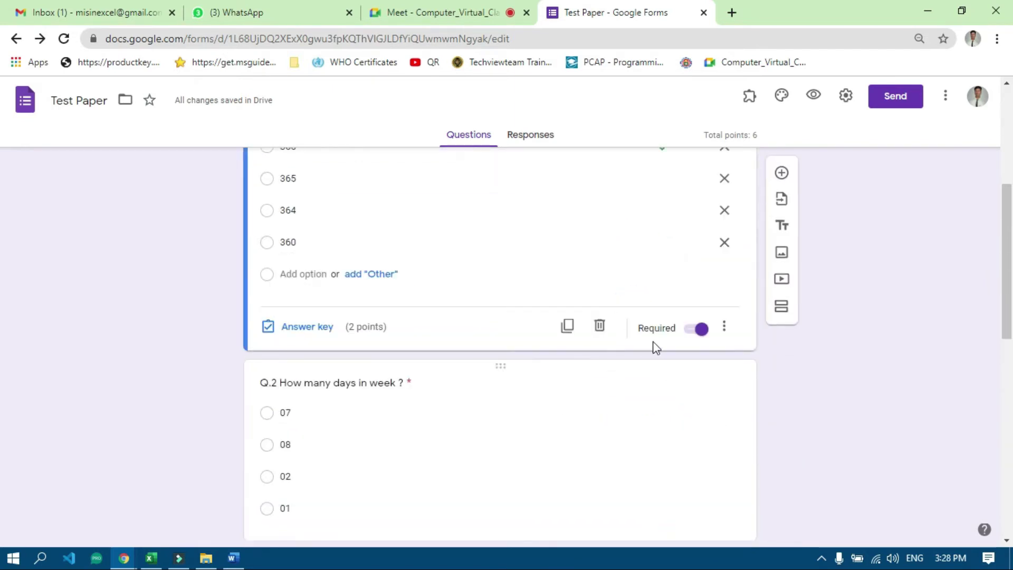
{"action": "scroll", "coordinate": [628, 353], "scroll_direction": "down", "scroll_amount": 3}
{"action": "left_click", "coordinate": [582, 352]}
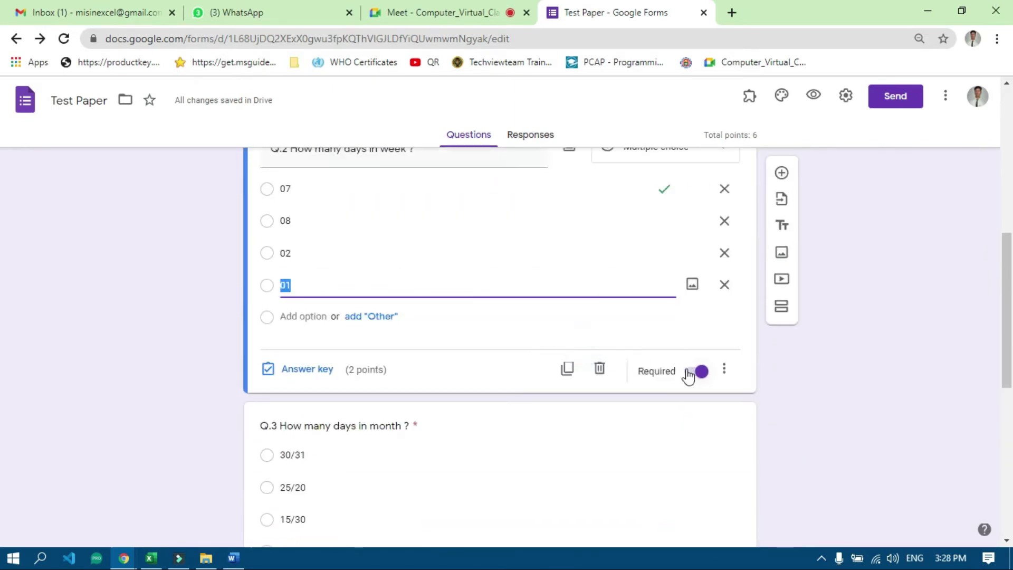
{"action": "scroll", "coordinate": [551, 400], "scroll_direction": "down", "scroll_amount": 8}
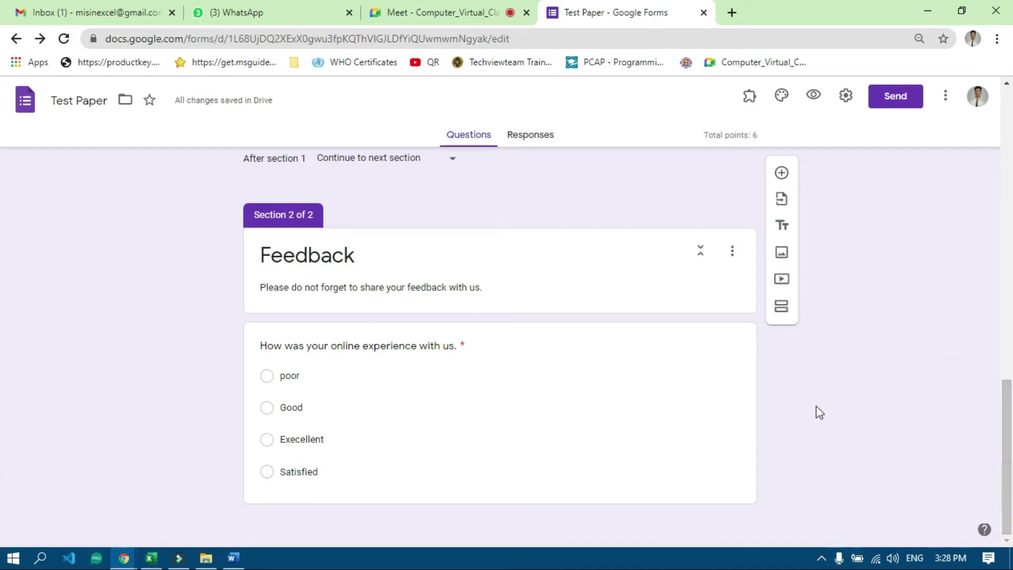
{"action": "scroll", "coordinate": [830, 416], "scroll_direction": "up", "scroll_amount": 15}
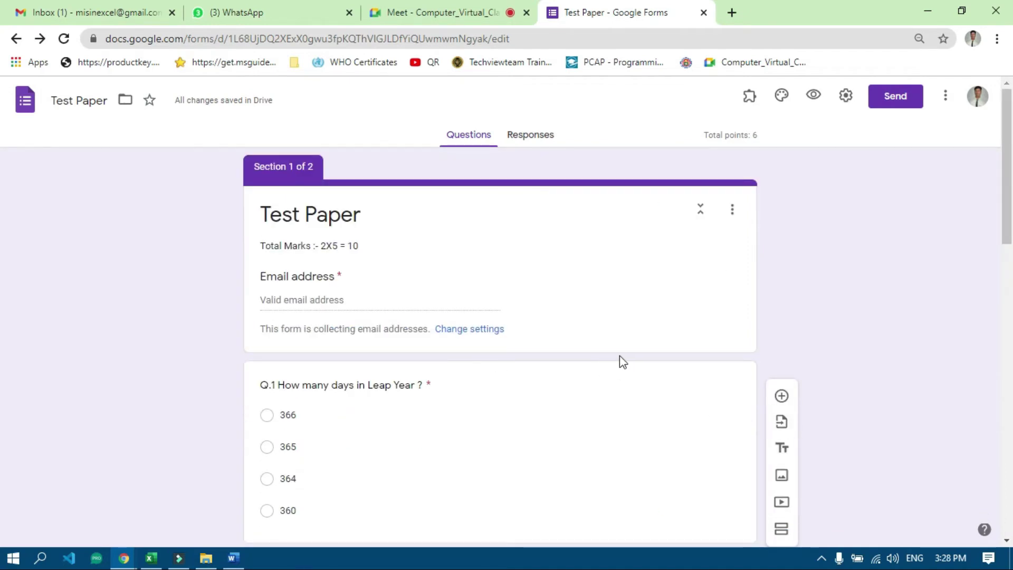
Step: Switch to the Google Meet call and send the chat message "form presenter download" to everyone
{"action": "left_click", "coordinate": [414, 13]}
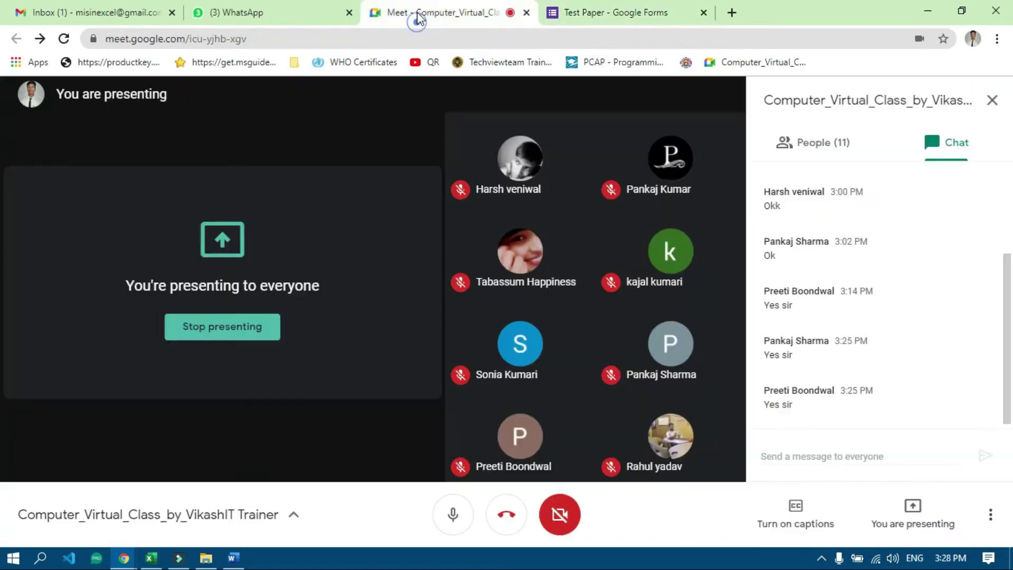
{"action": "left_click", "coordinate": [772, 455]}
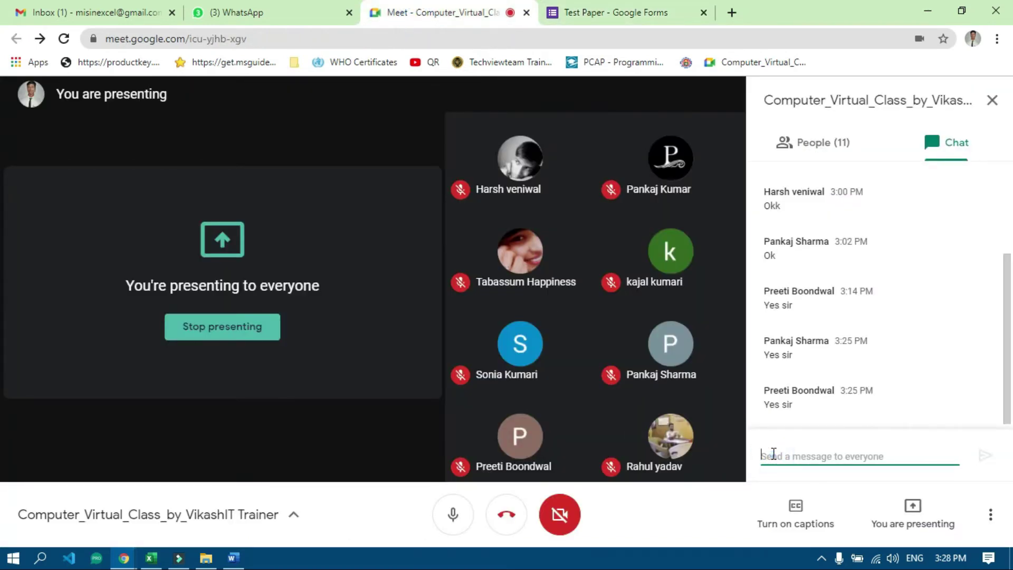
{"action": "type", "text": "fd"}
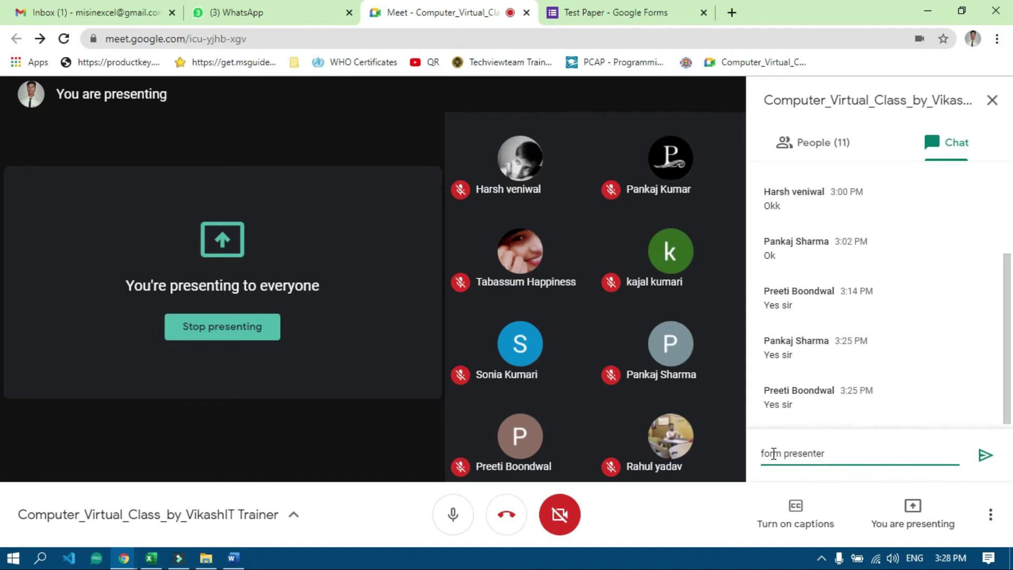
{"action": "type", "text": " download"}
{"action": "key", "text": "Return"}
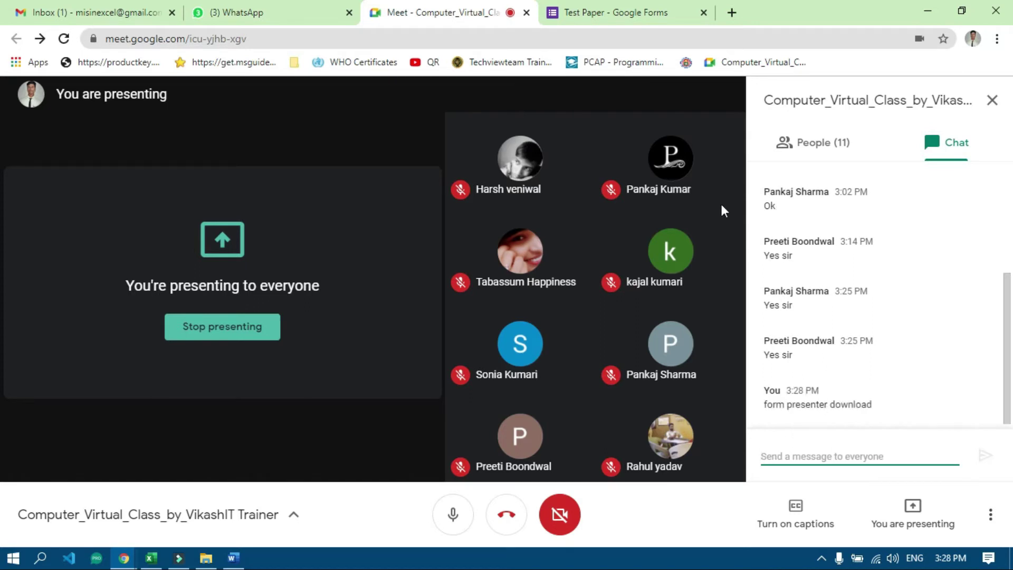
Step: Switch back to the Test Paper form, search the Workspace Marketplace for Form Presenter+Timer, view its listing and close the Marketplace
{"action": "left_click", "coordinate": [642, 19]}
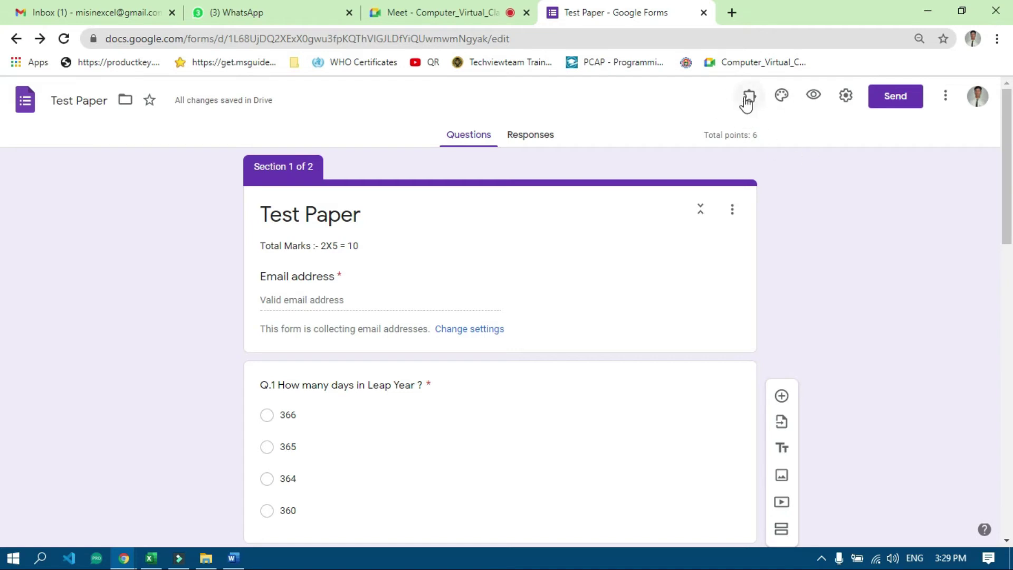
{"action": "left_click", "coordinate": [946, 101]}
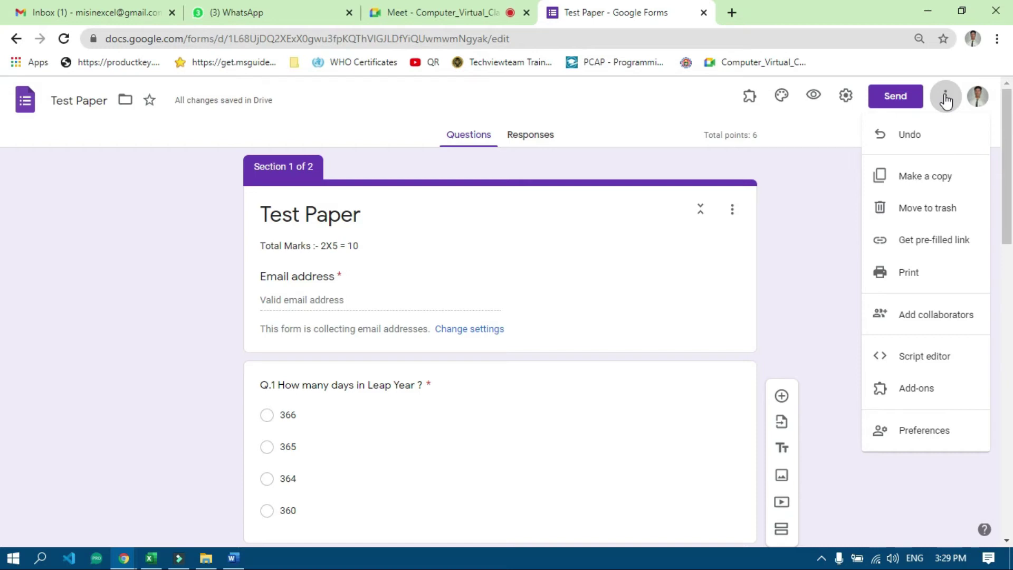
{"action": "left_click", "coordinate": [917, 393]}
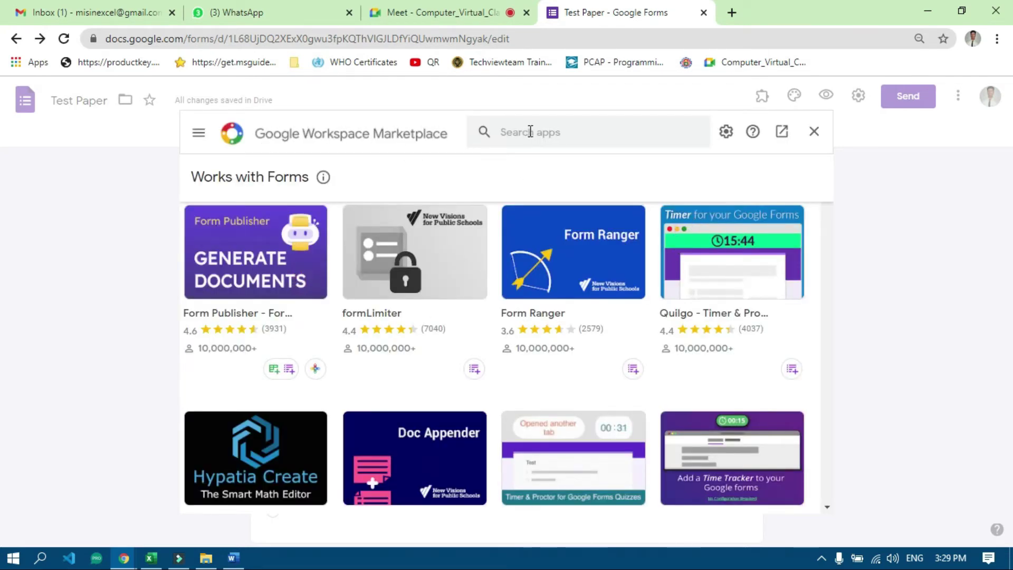
{"action": "left_click", "coordinate": [530, 131]}
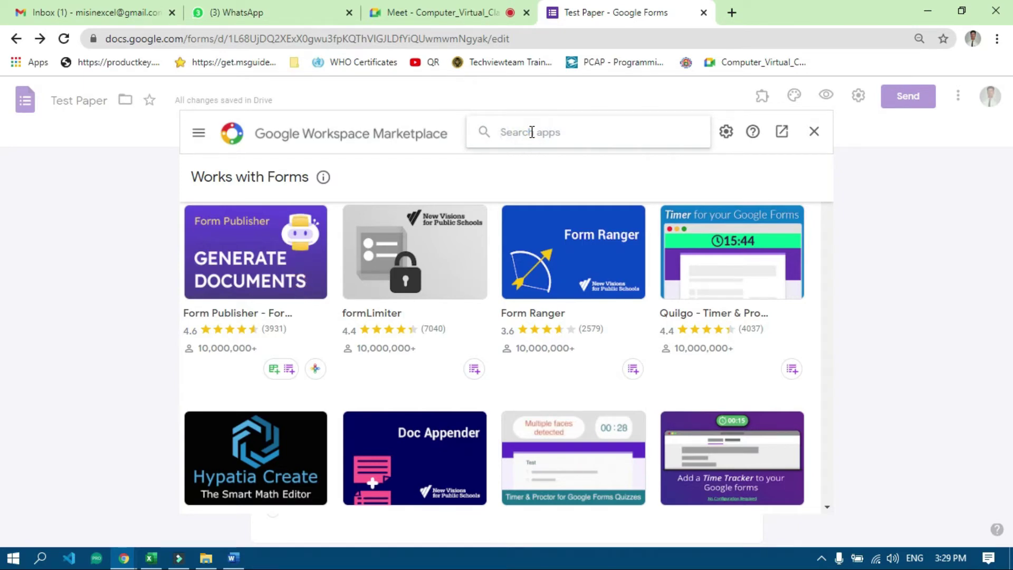
{"action": "type", "text": "form"}
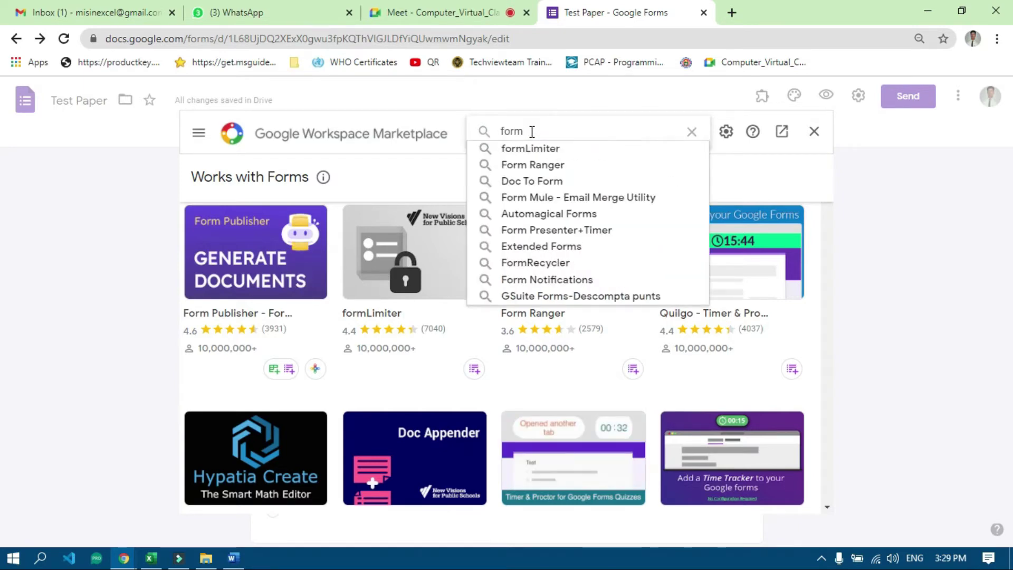
{"action": "type", "text": " pres"}
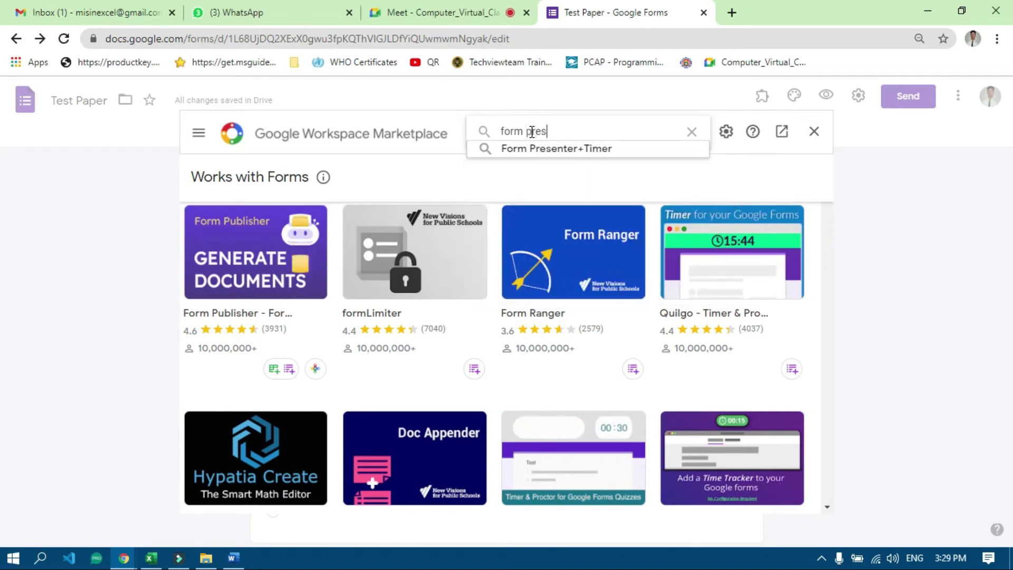
{"action": "type", "text": "en"}
{"action": "key", "text": "Down"}
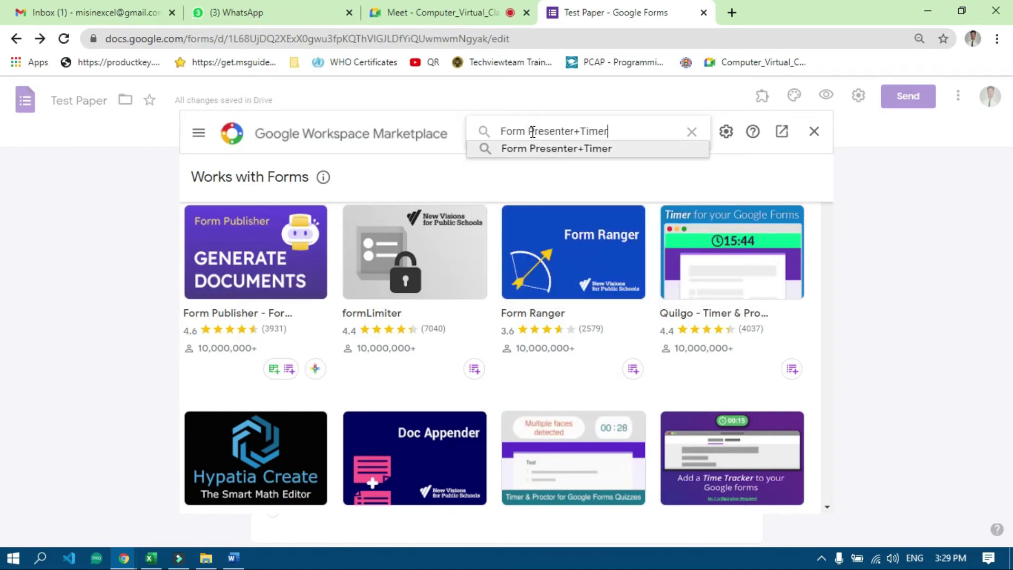
{"action": "key", "text": "Return"}
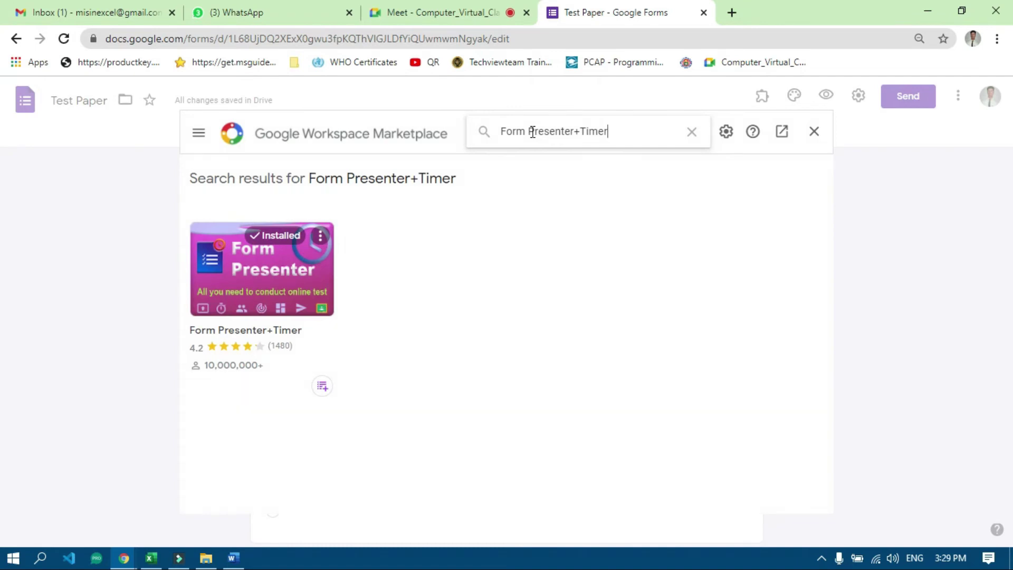
{"action": "left_click", "coordinate": [268, 272]}
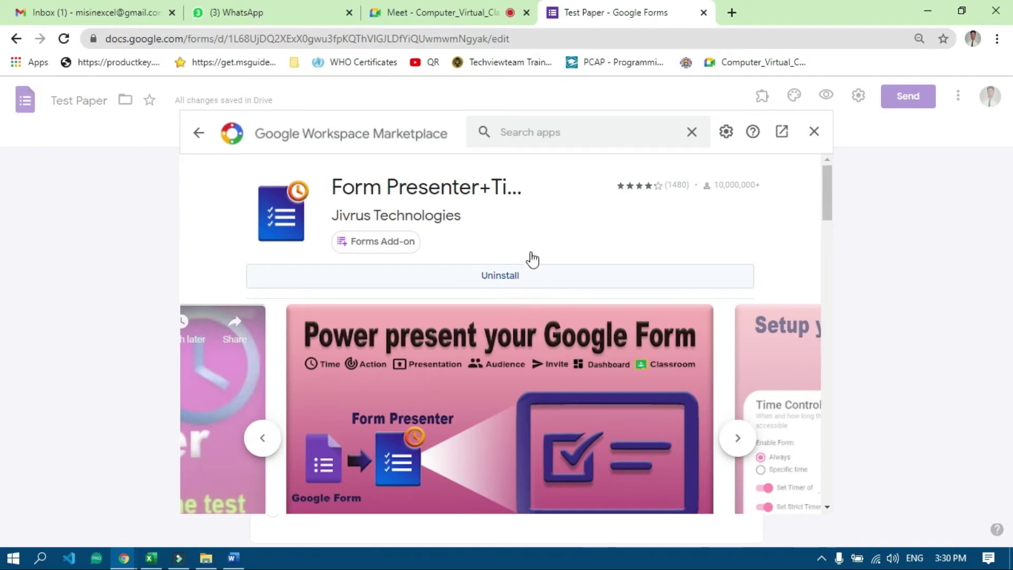
{"action": "left_click", "coordinate": [813, 134]}
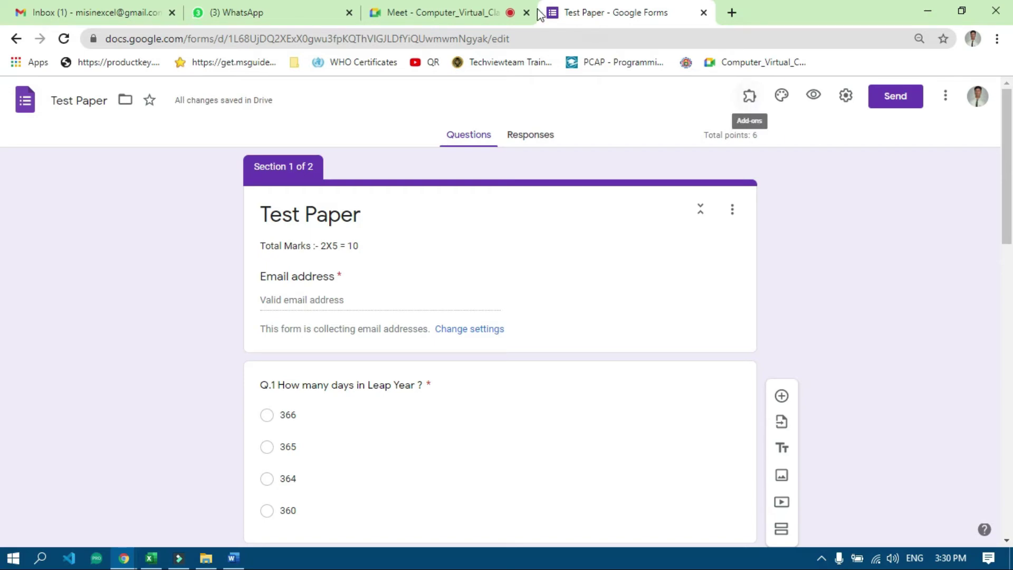
Step: Switch to the Google Meet call, mute the unmuted participant for everyone and return to the Test Paper form
{"action": "left_click", "coordinate": [401, 12]}
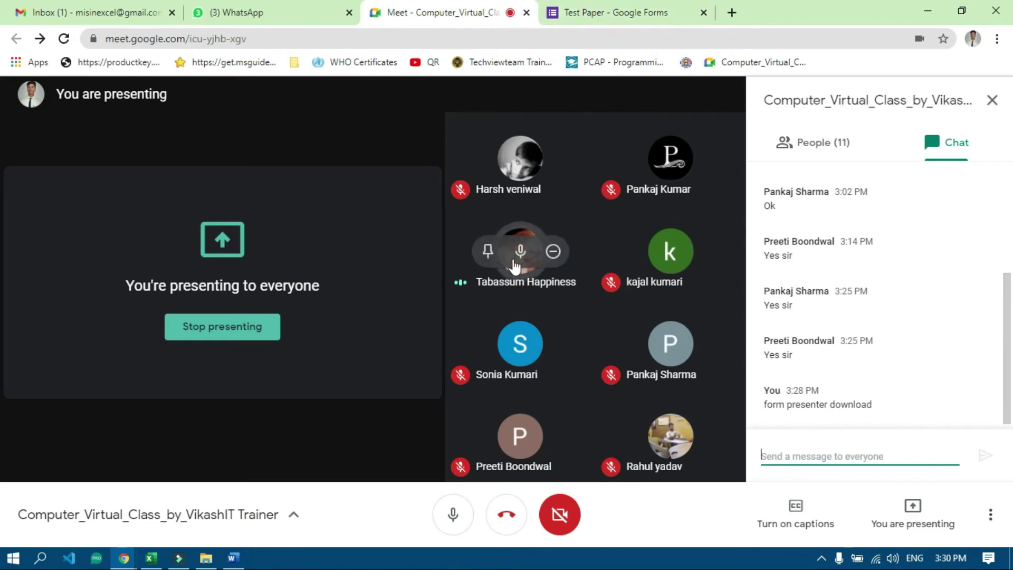
{"action": "left_click", "coordinate": [521, 252]}
{"action": "left_click", "coordinate": [594, 343]}
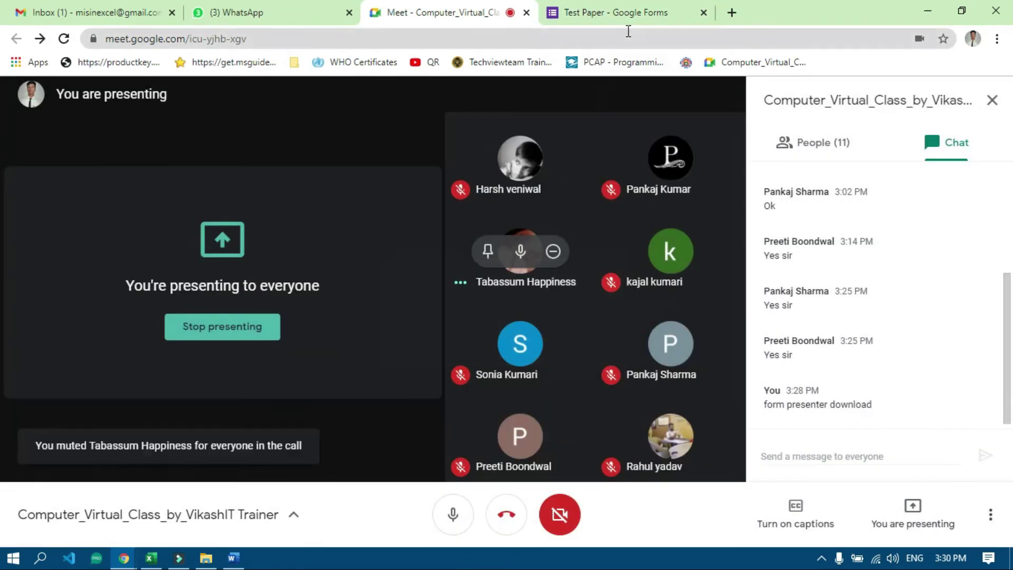
{"action": "left_click", "coordinate": [625, 11]}
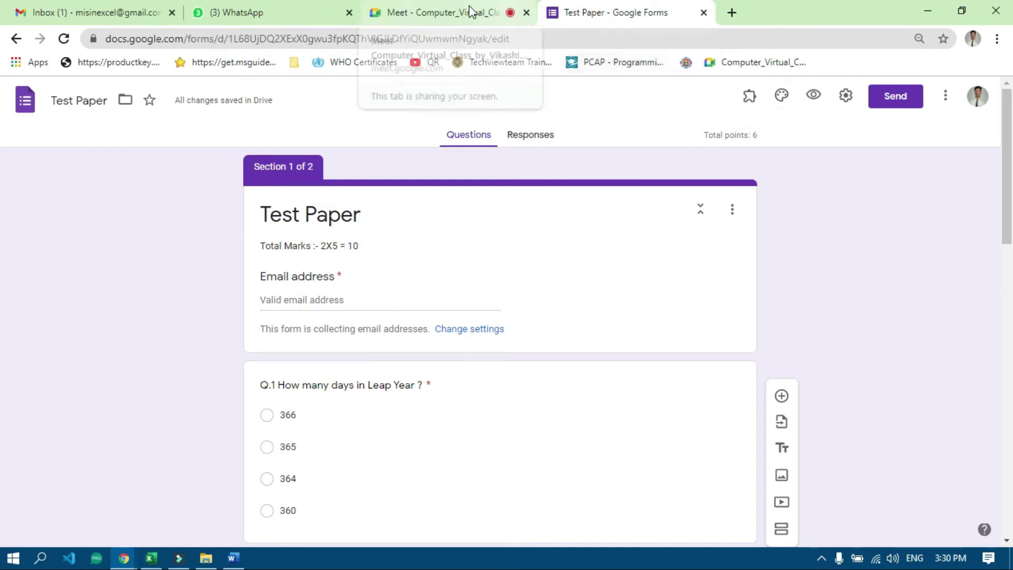
Step: Check the Google Meet chat for the students' replies and return to the Test Paper form
{"action": "left_click", "coordinate": [442, 16]}
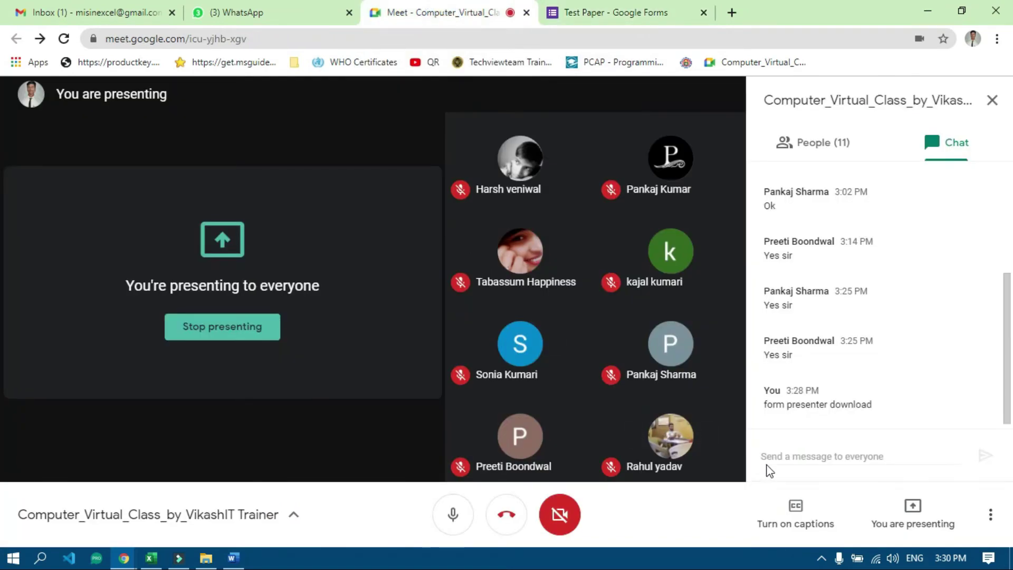
{"action": "left_click", "coordinate": [611, 15]}
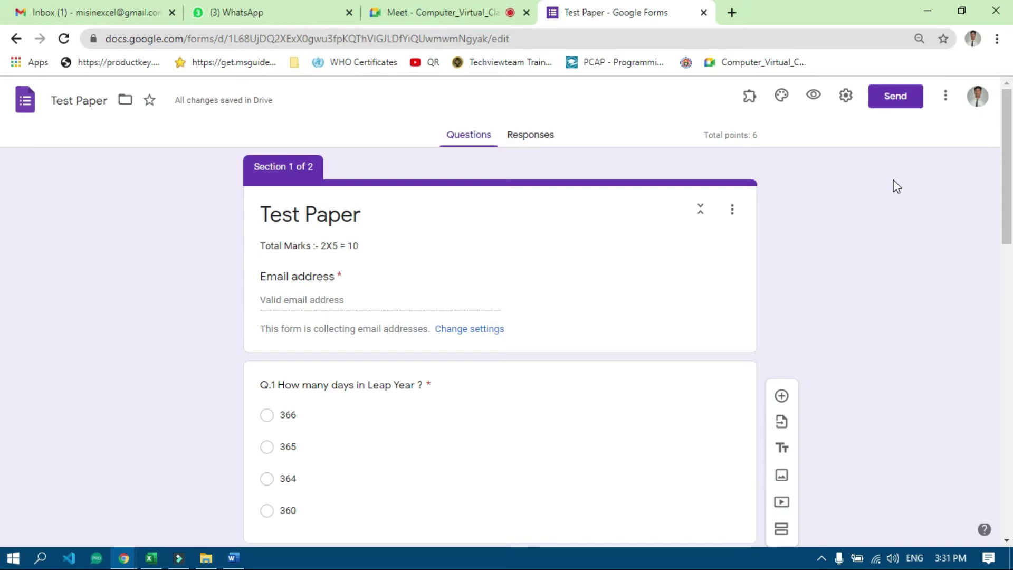
{"action": "left_click", "coordinate": [410, 15]}
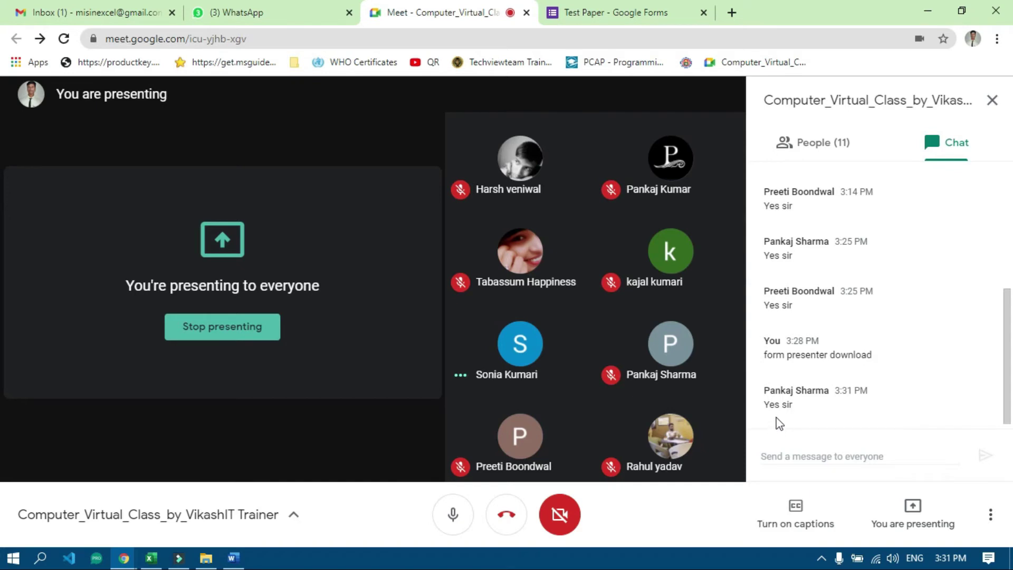
{"action": "mouse_move", "coordinate": [542, 400]}
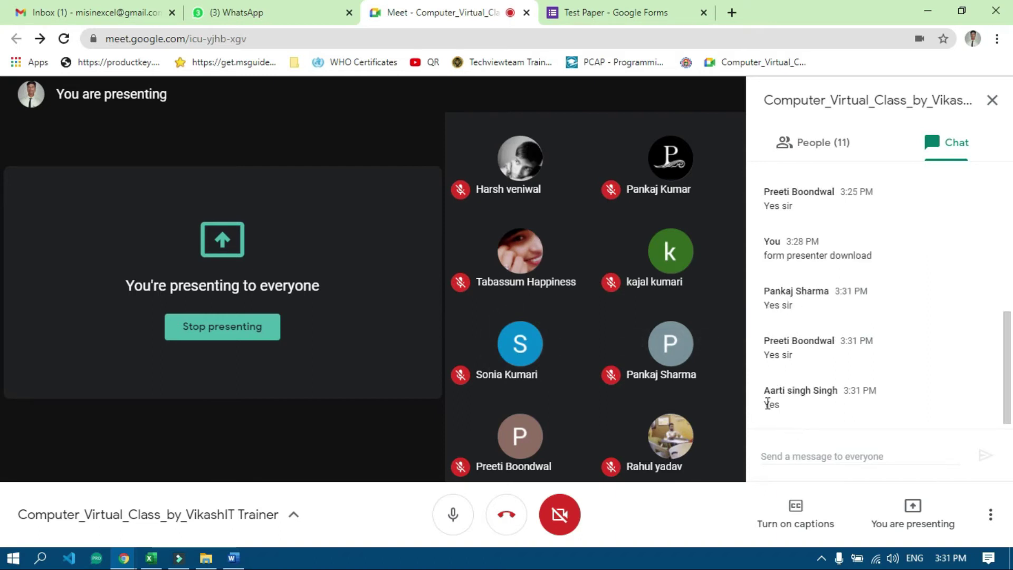
{"action": "left_click", "coordinate": [616, 16]}
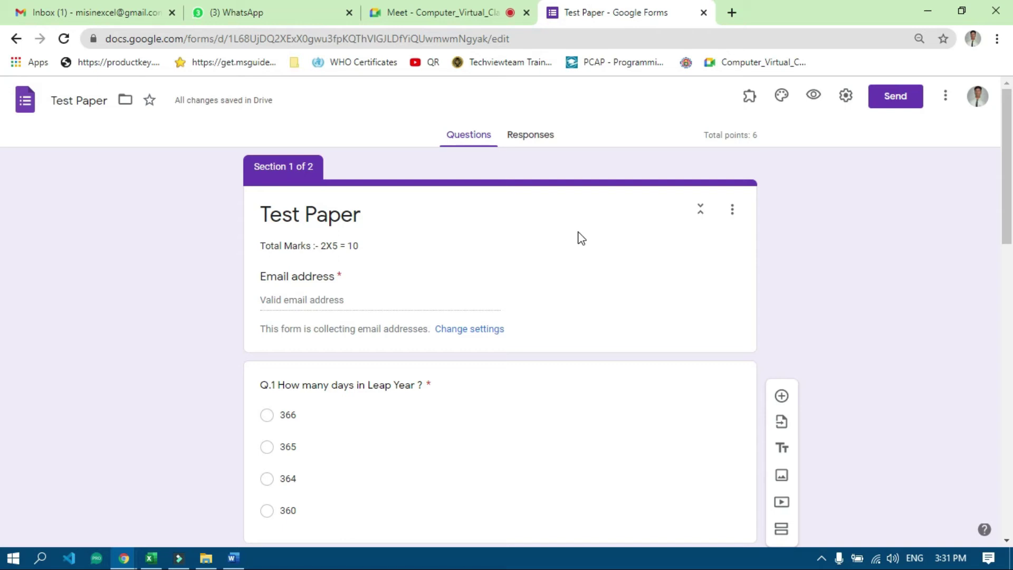
Step: Open the Form Presenter+Timer add-on, read its getting started help and close it
{"action": "left_click", "coordinate": [750, 102]}
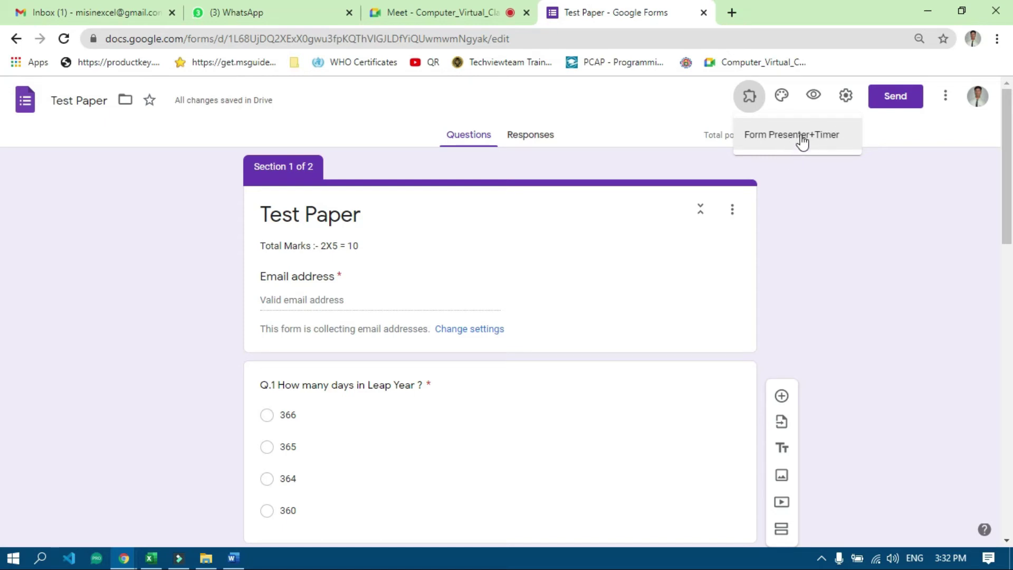
{"action": "left_click", "coordinate": [802, 138]}
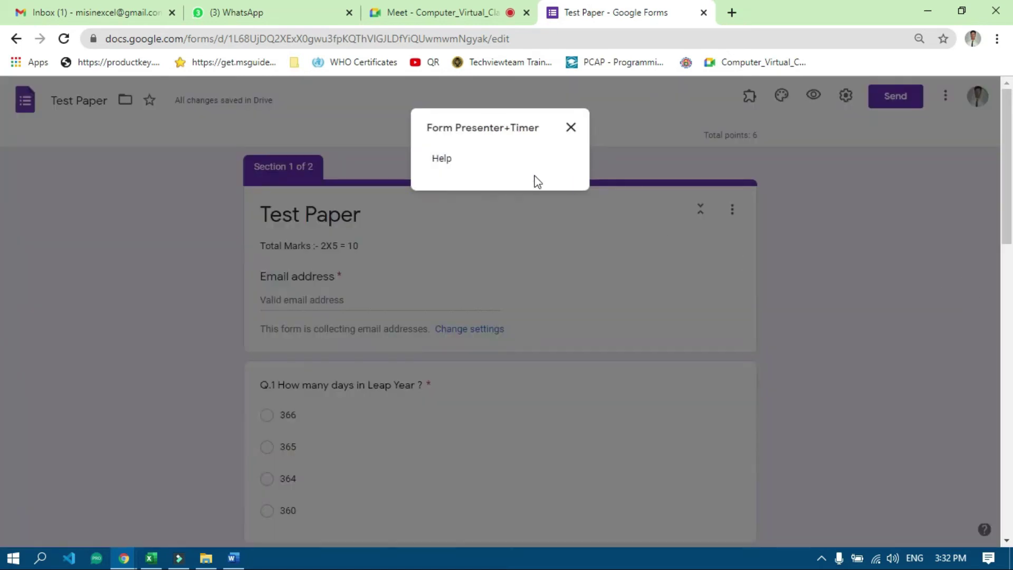
{"action": "left_click", "coordinate": [456, 127]}
{"action": "left_click", "coordinate": [442, 158]}
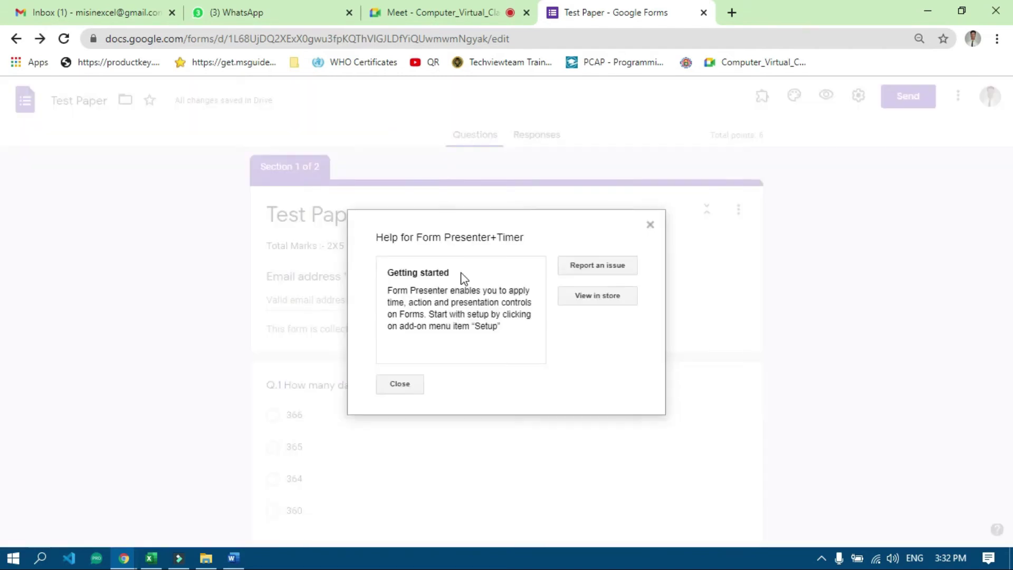
{"action": "left_click", "coordinate": [649, 224]}
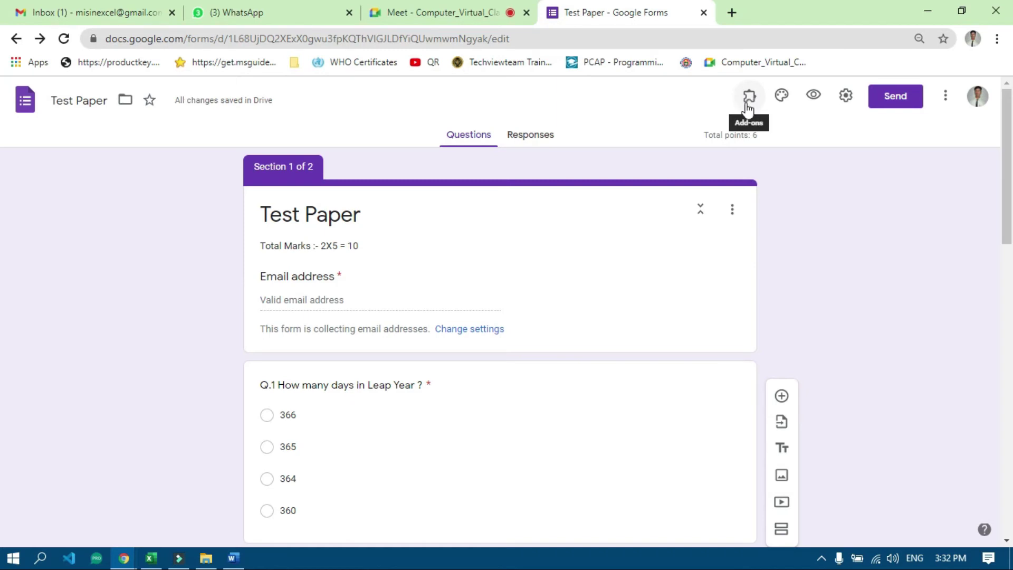
Step: Close the Test Paper form and open a new browser tab
{"action": "left_click", "coordinate": [703, 13]}
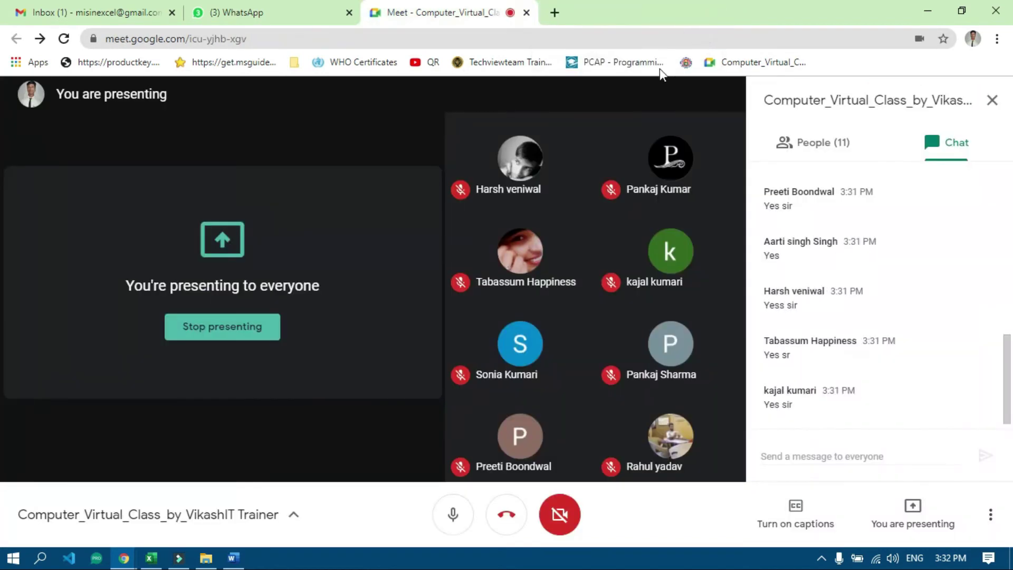
{"action": "left_click", "coordinate": [271, 12]}
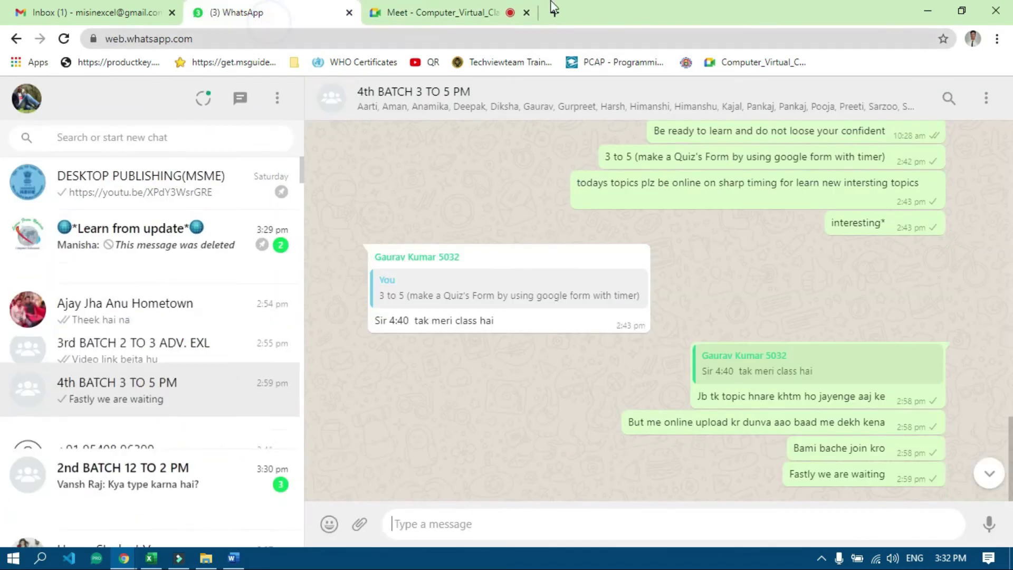
{"action": "left_click", "coordinate": [550, 19]}
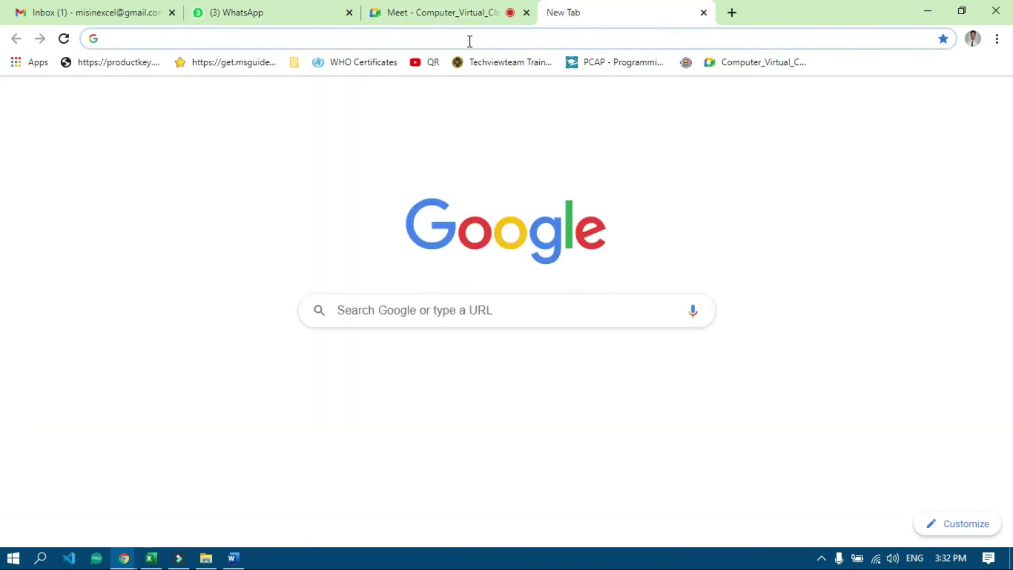
{"action": "left_click", "coordinate": [400, 40]}
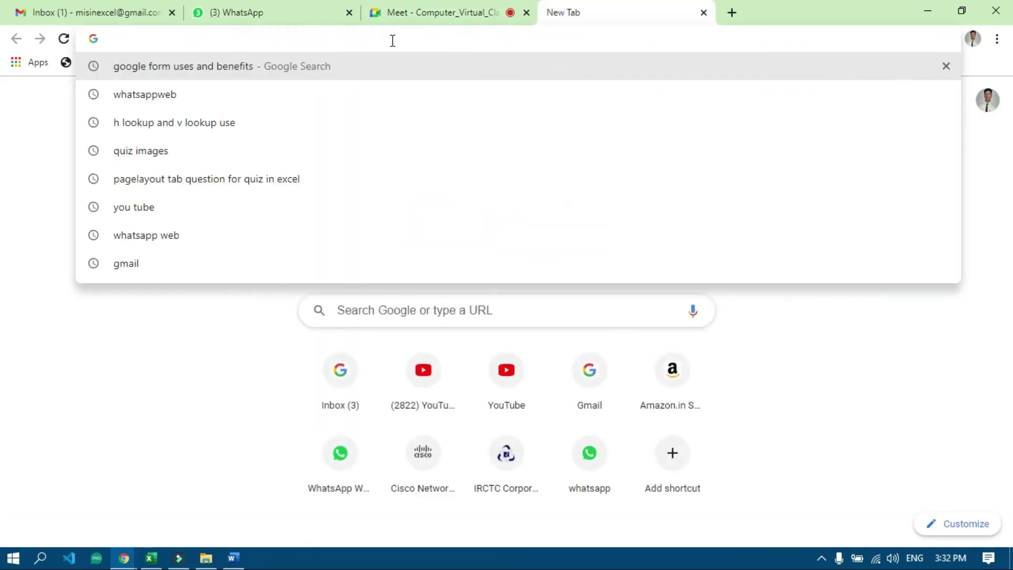
{"action": "left_click", "coordinate": [812, 375]}
Step: Open Google Forms from the Google apps and reopen Test Paper from the recent forms
{"action": "left_click", "coordinate": [952, 100]}
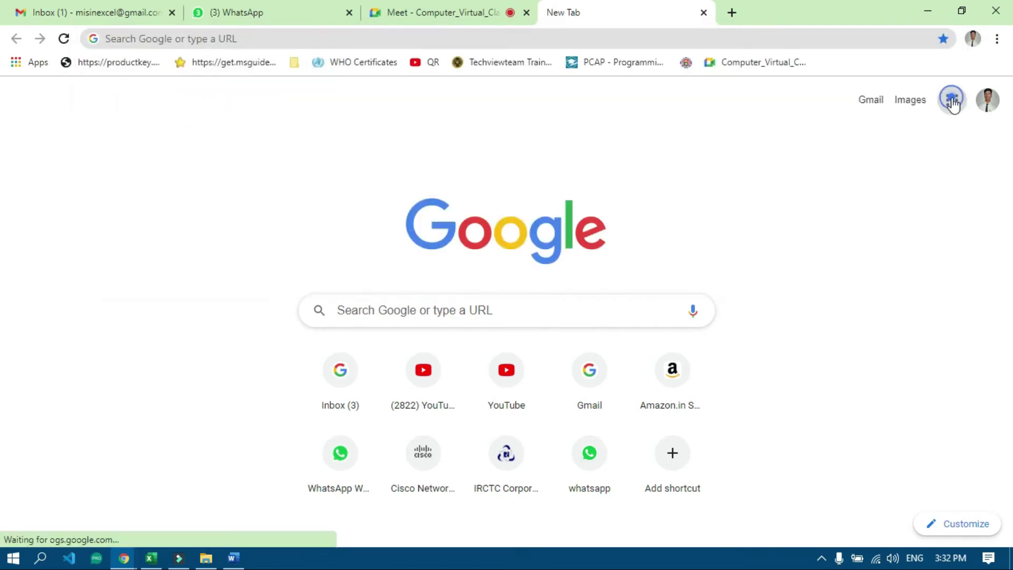
{"action": "left_click_drag", "start_coordinate": [1001, 179], "coordinate": [994, 397]}
{"action": "left_click", "coordinate": [881, 319]}
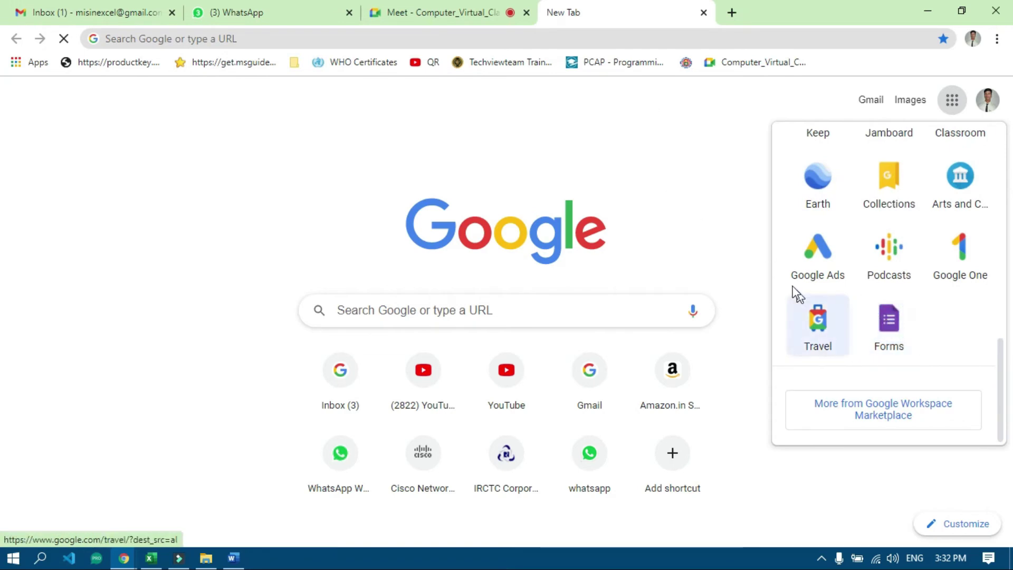
{"action": "left_click", "coordinate": [873, 319]}
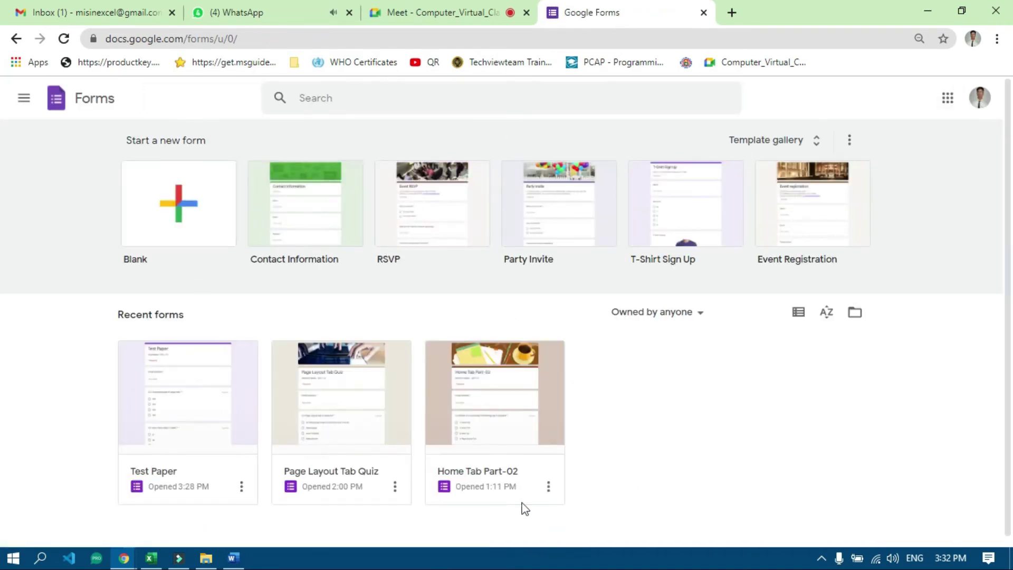
{"action": "left_click", "coordinate": [183, 377]}
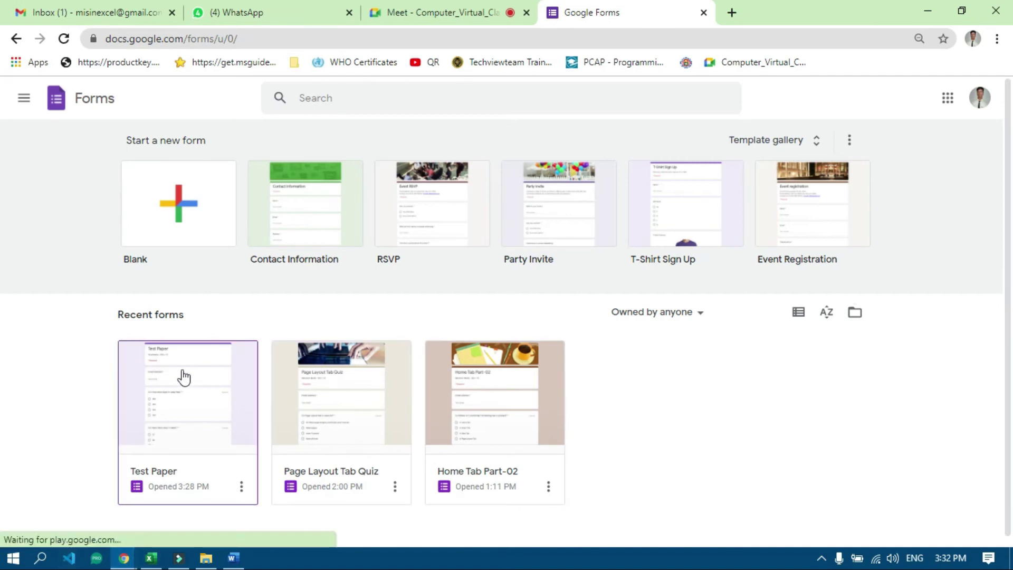
{"action": "left_click", "coordinate": [200, 403]}
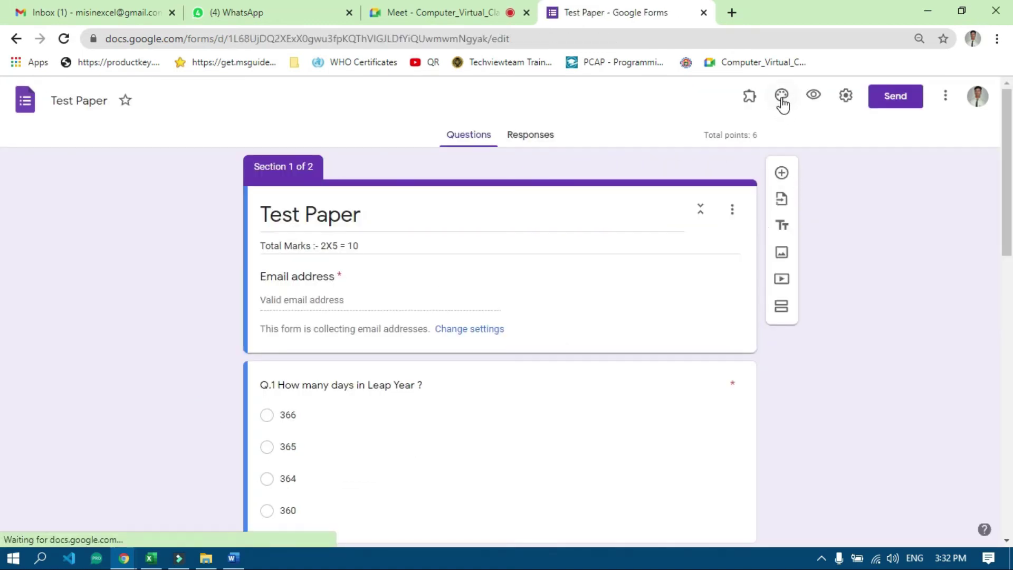
Step: Open the Form Presenter+Timer add-on for the reopened Test Paper form
{"action": "left_click", "coordinate": [748, 98]}
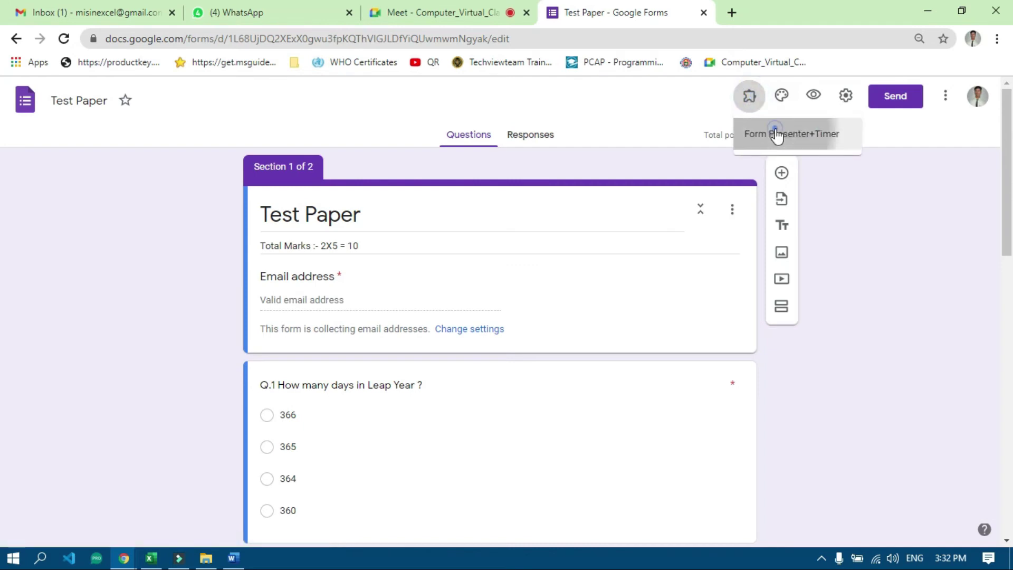
{"action": "left_click", "coordinate": [777, 135]}
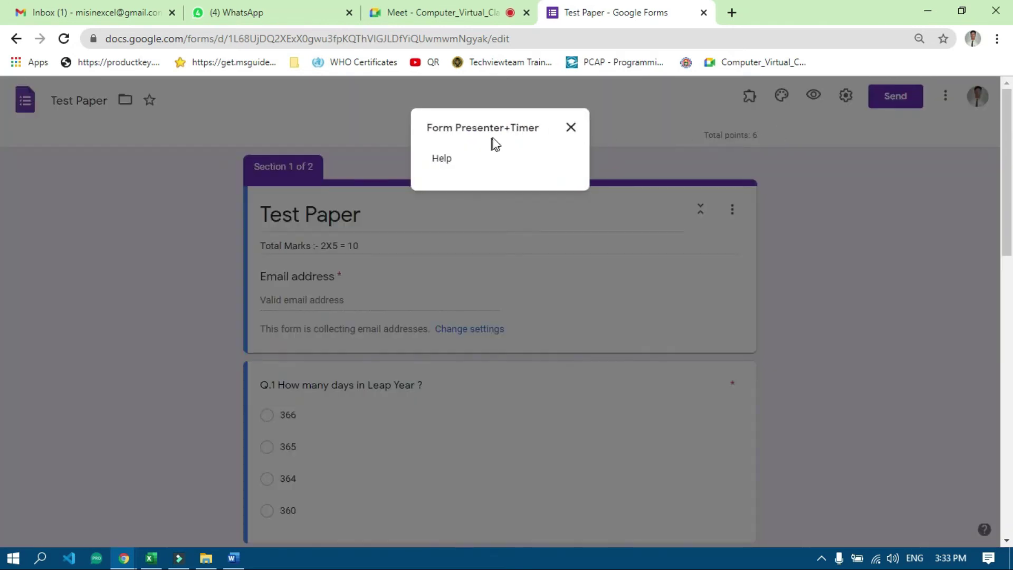
{"action": "left_click", "coordinate": [479, 126]}
{"action": "left_click", "coordinate": [469, 144]}
{"action": "left_click", "coordinate": [428, 12]}
{"action": "left_click", "coordinate": [289, 12]}
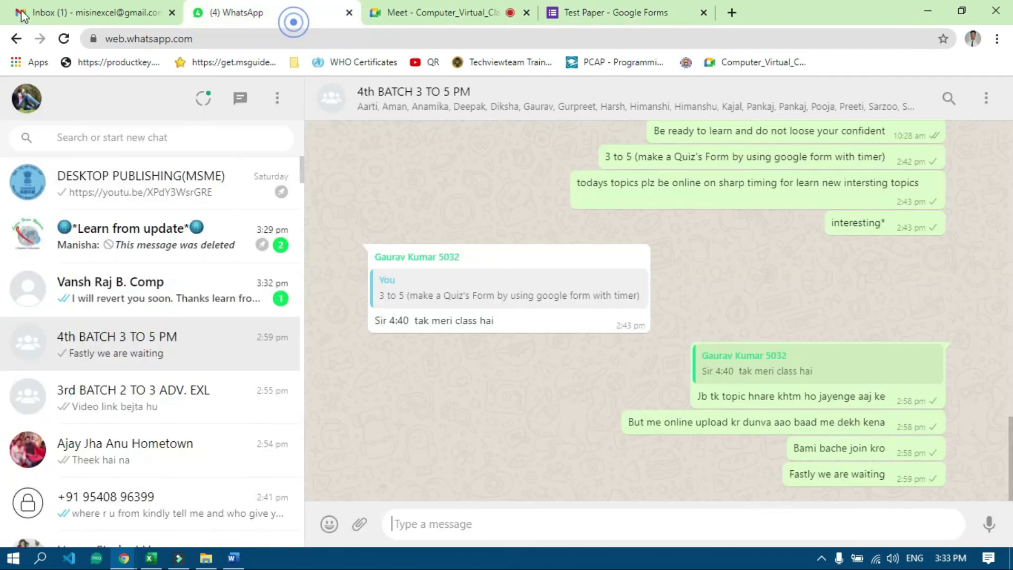
{"action": "left_click", "coordinate": [23, 13]}
{"action": "left_click", "coordinate": [578, 15]}
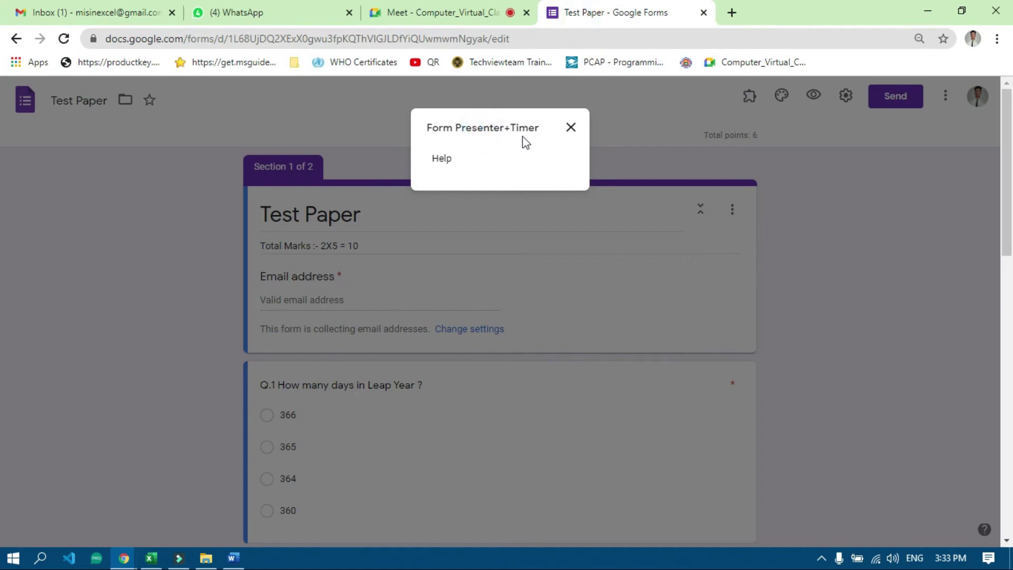
Step: Close and reopen the Form Presenter+Timer add-on until Setup is offered, and open Setup
{"action": "left_click", "coordinate": [573, 131]}
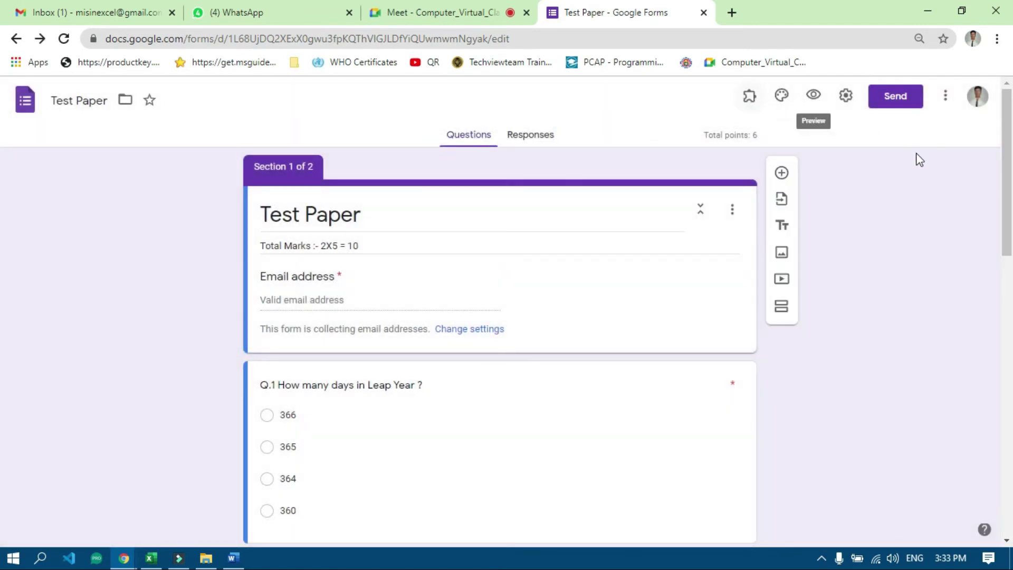
{"action": "left_click", "coordinate": [749, 100]}
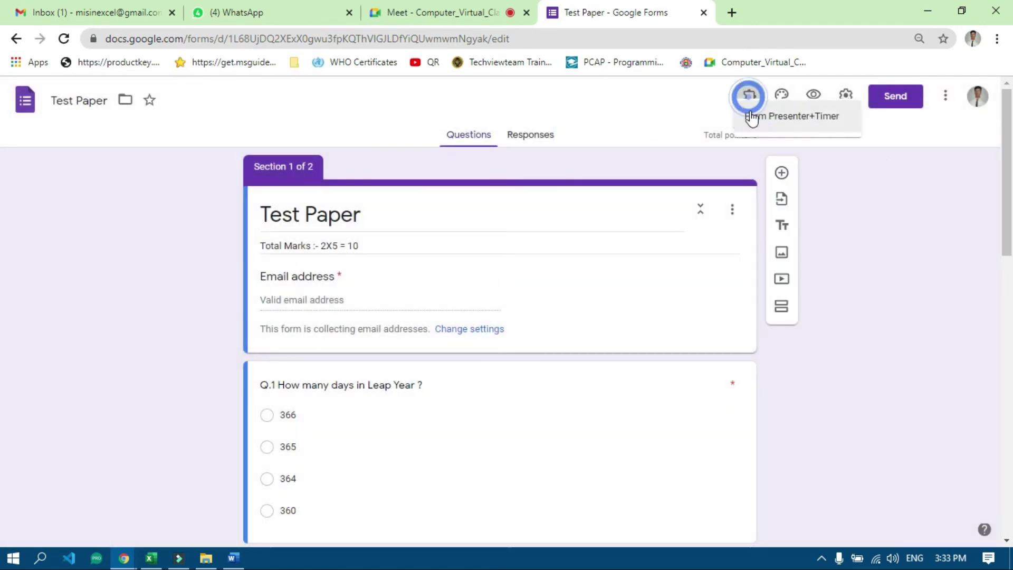
{"action": "left_click", "coordinate": [794, 121]}
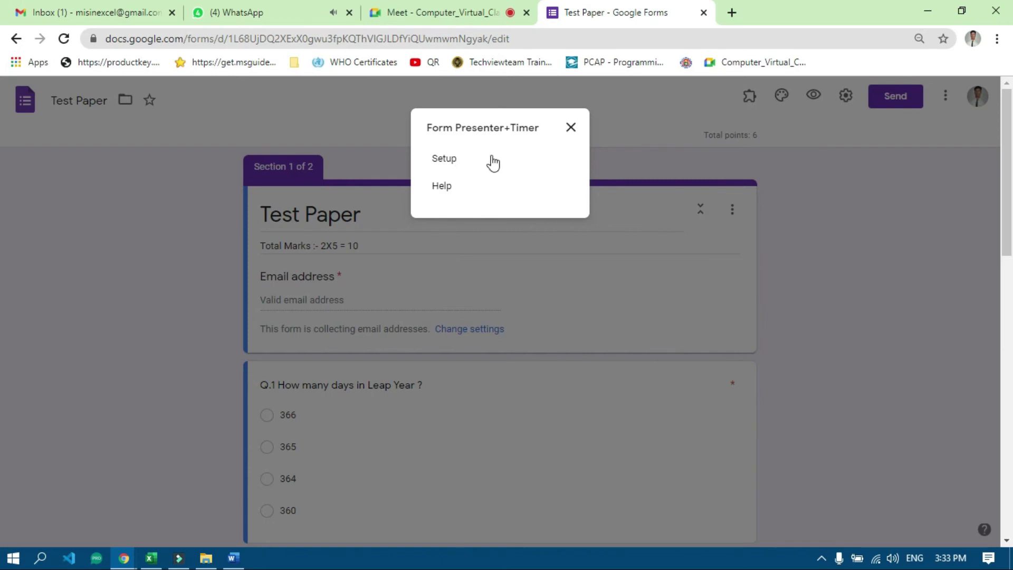
{"action": "left_click", "coordinate": [570, 128]}
{"action": "left_click", "coordinate": [749, 95]}
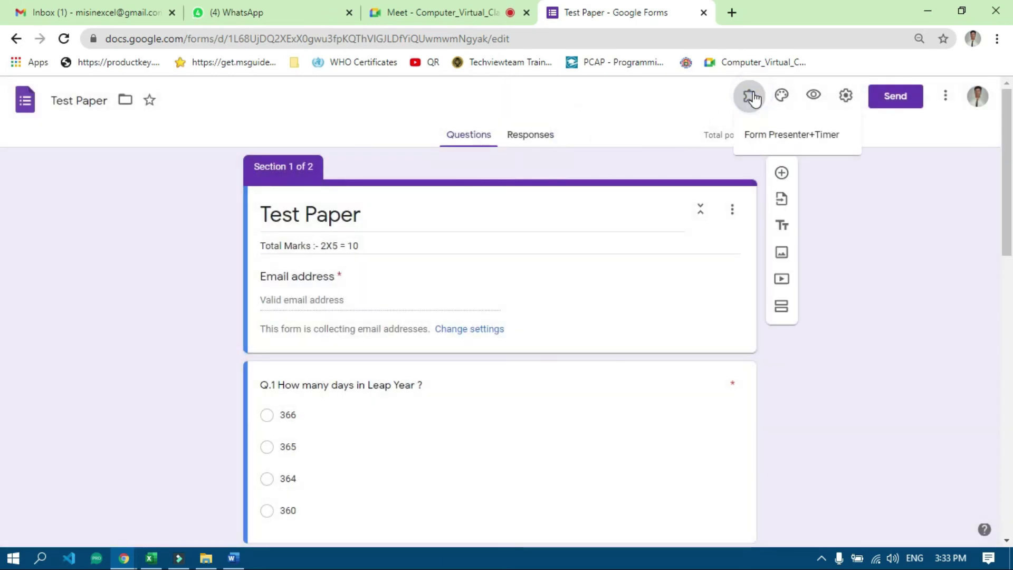
{"action": "left_click", "coordinate": [774, 140]}
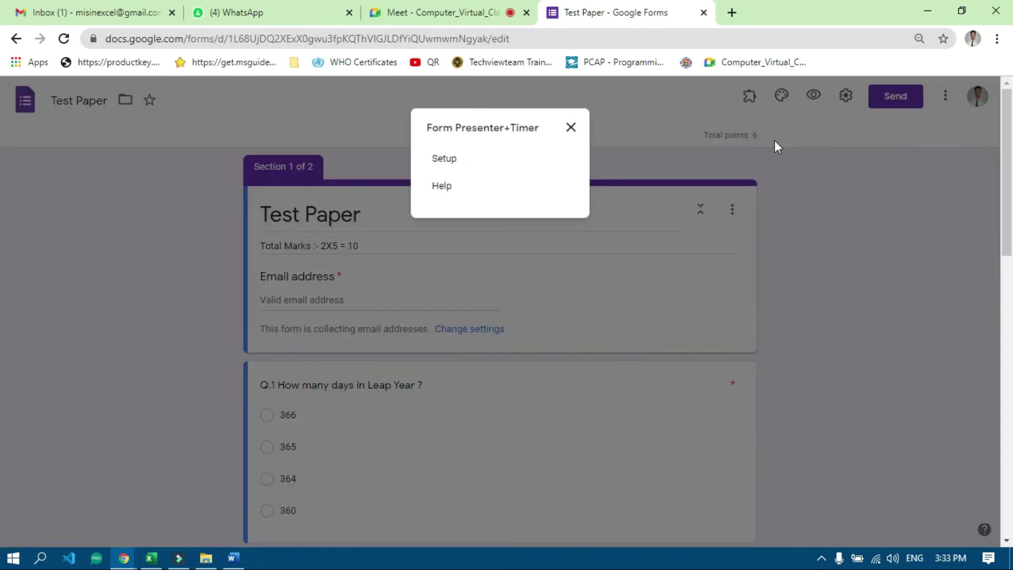
{"action": "left_click", "coordinate": [446, 160]}
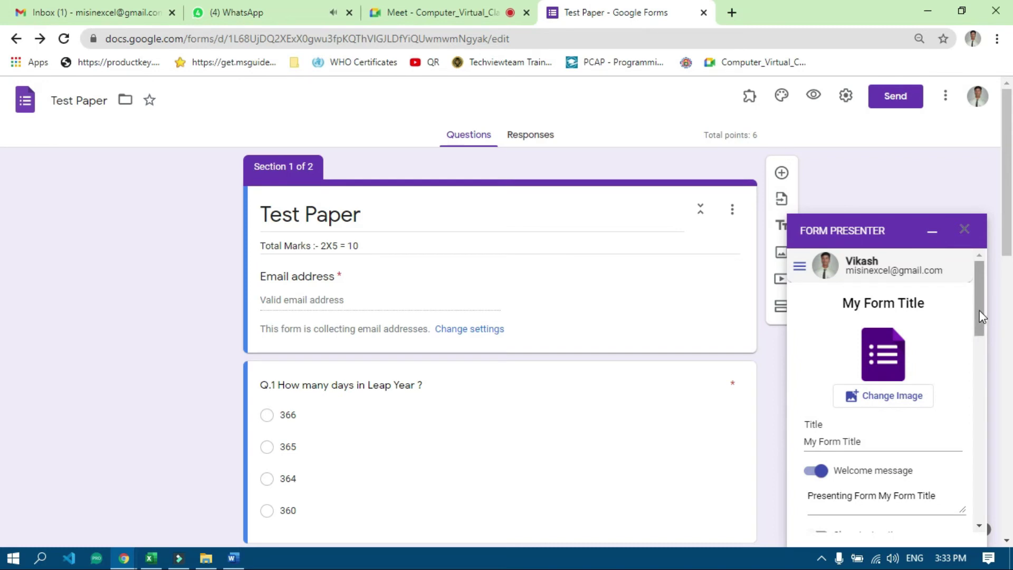
Step: Set the Form Presenter title to Test Paper
{"action": "mouse_move", "coordinate": [978, 315]}
{"action": "left_mouse_down"}
{"action": "mouse_move", "coordinate": [976, 324]}
{"action": "mouse_move", "coordinate": [976, 311]}
{"action": "left_mouse_up"}
{"action": "left_click_drag", "start_coordinate": [845, 302], "coordinate": [938, 308]}
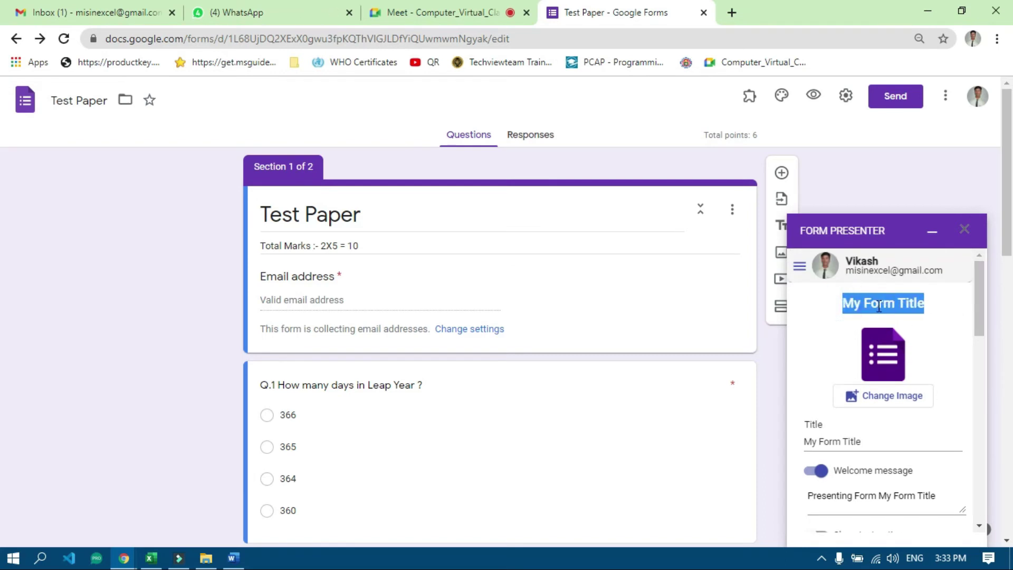
{"action": "left_click", "coordinate": [878, 442]}
{"action": "triple_click", "coordinate": [884, 441]}
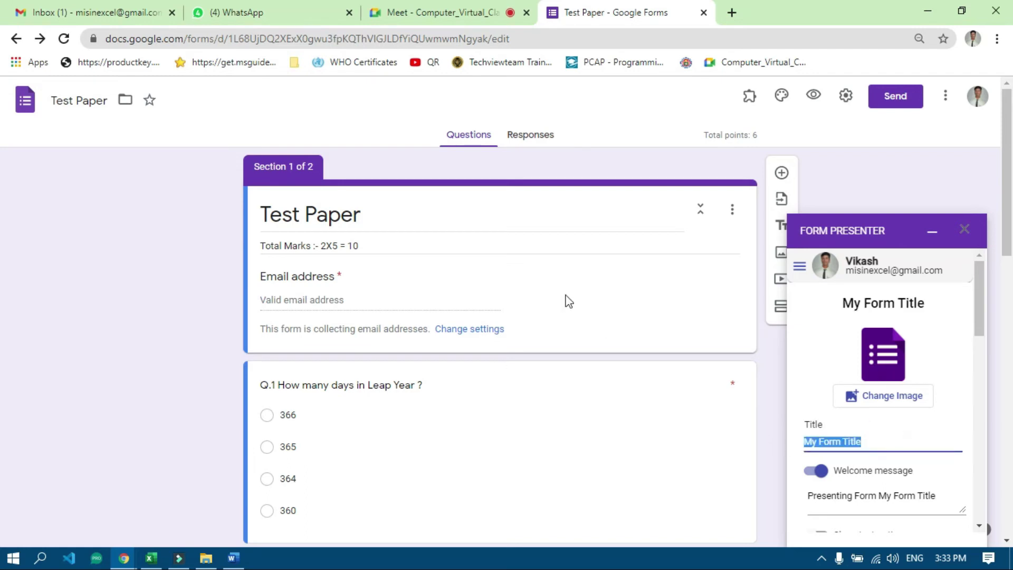
{"action": "type", "text": "T"}
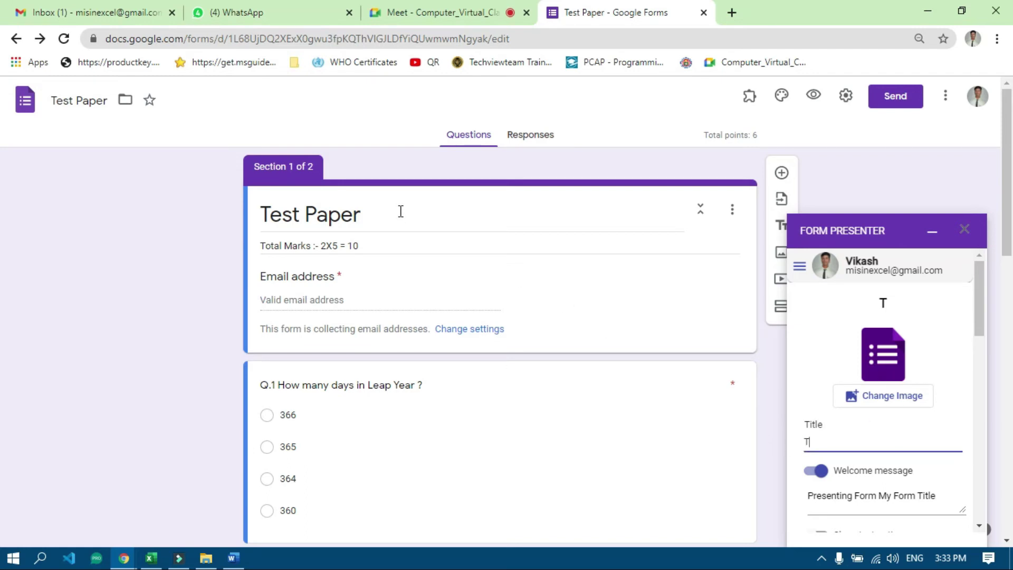
{"action": "type", "text": "est Papert"}
{"action": "key", "text": "BackSpace"}
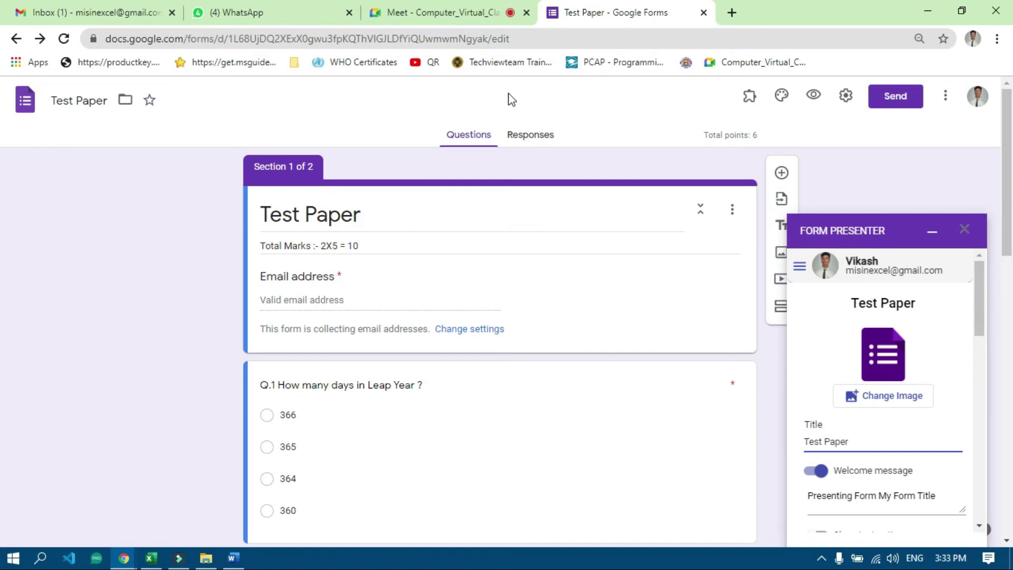
Step: Replace the Form Presenter image with Quiz Wallpaper.jfif from the Downloads folder
{"action": "left_click", "coordinate": [886, 397]}
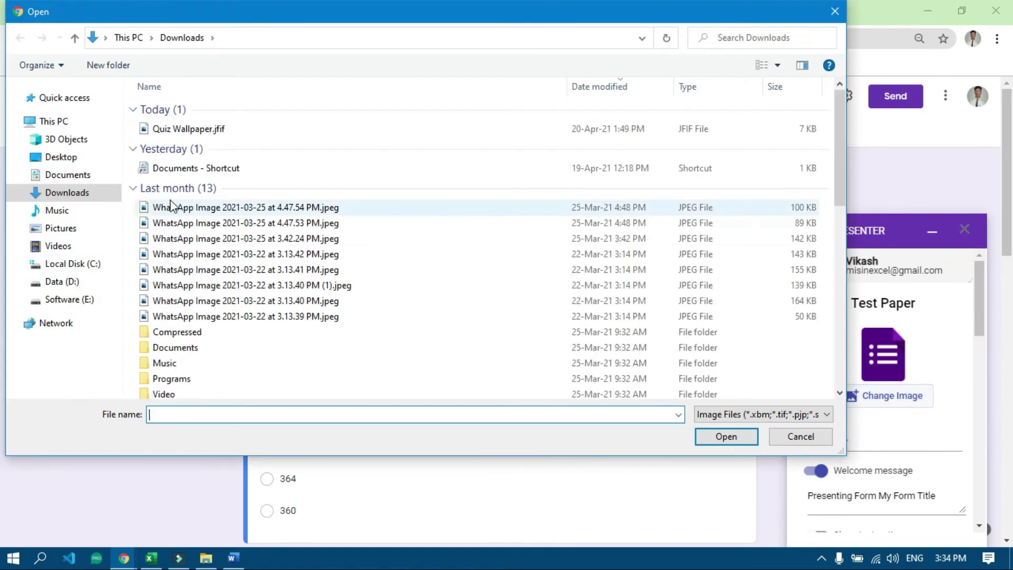
{"action": "left_click", "coordinate": [181, 129]}
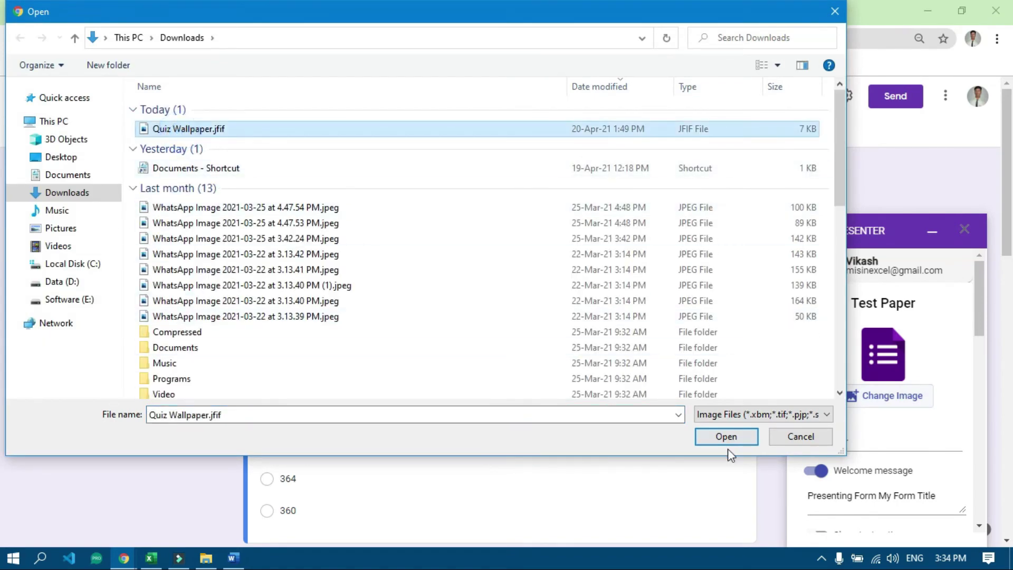
{"action": "left_click", "coordinate": [732, 435]}
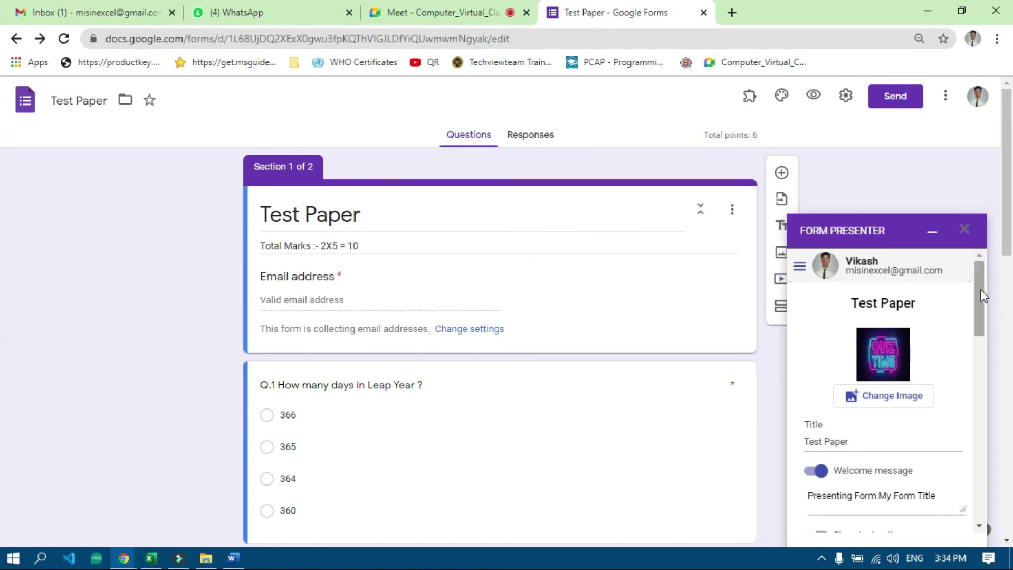
Step: Switch Show Instruction on and off again, and try to change the theme's background color by its hue
{"action": "left_click_drag", "start_coordinate": [981, 291], "coordinate": [981, 357]}
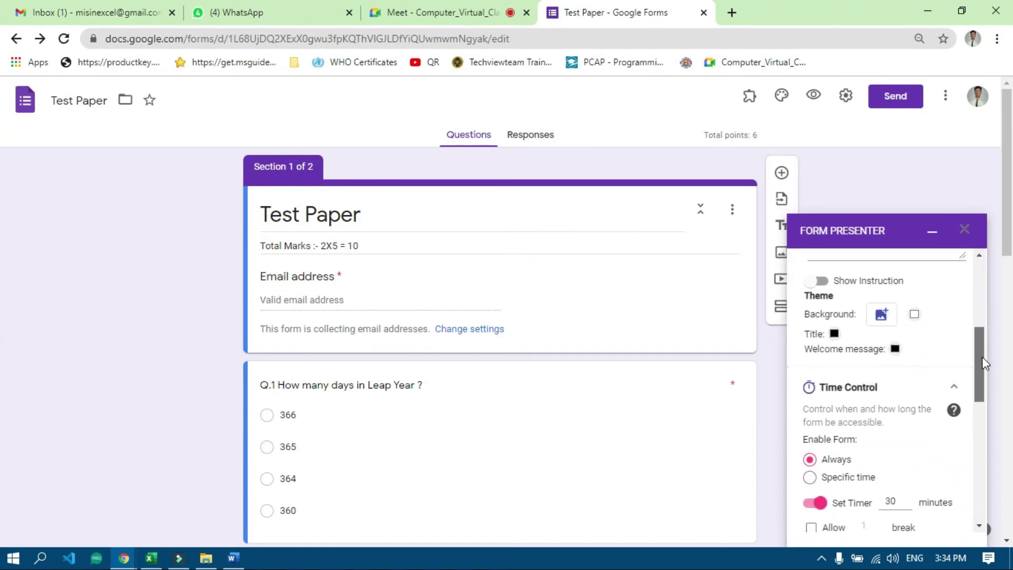
{"action": "left_click", "coordinate": [818, 281]}
{"action": "left_click", "coordinate": [822, 285]}
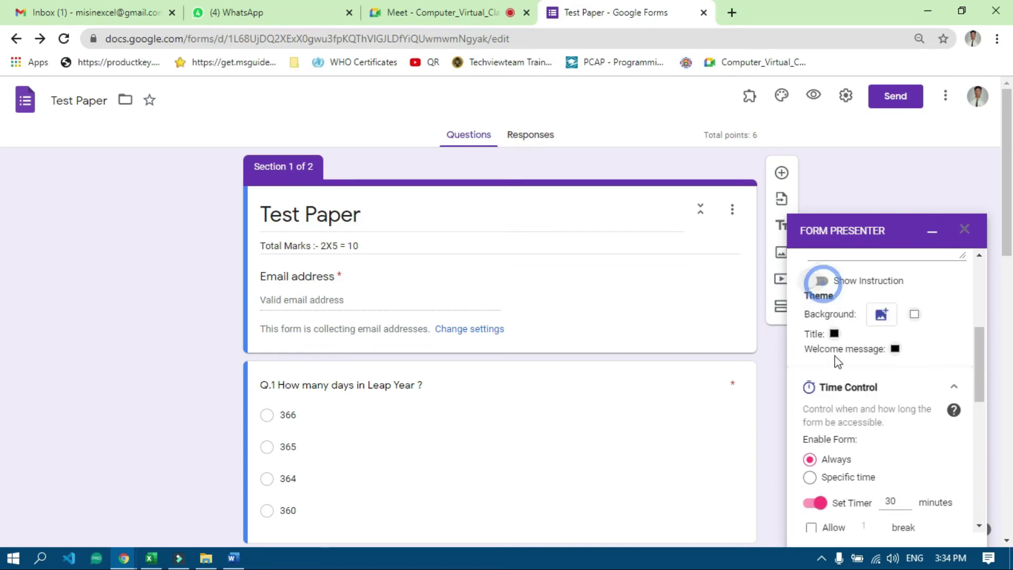
{"action": "left_click", "coordinate": [914, 314]}
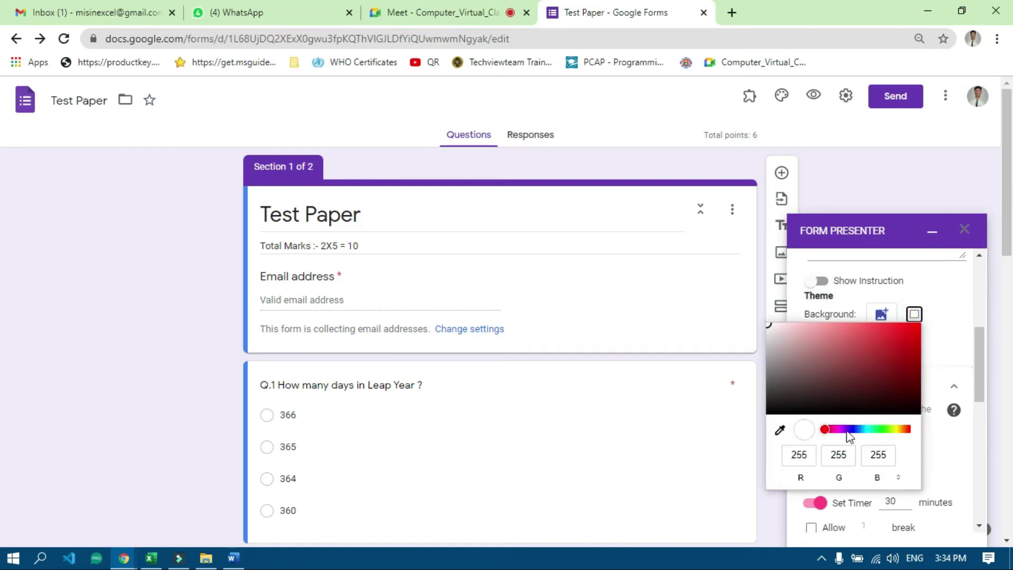
{"action": "left_click_drag", "start_coordinate": [847, 432], "coordinate": [858, 429]}
{"action": "left_click", "coordinate": [960, 341]}
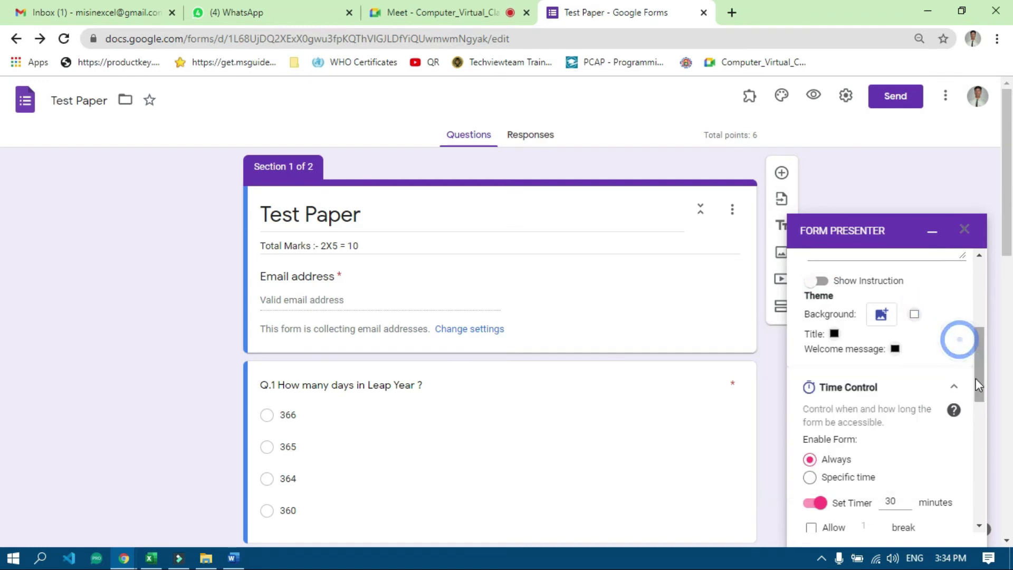
Step: Set the theme's title color to red
{"action": "left_click_drag", "start_coordinate": [976, 384], "coordinate": [970, 357]}
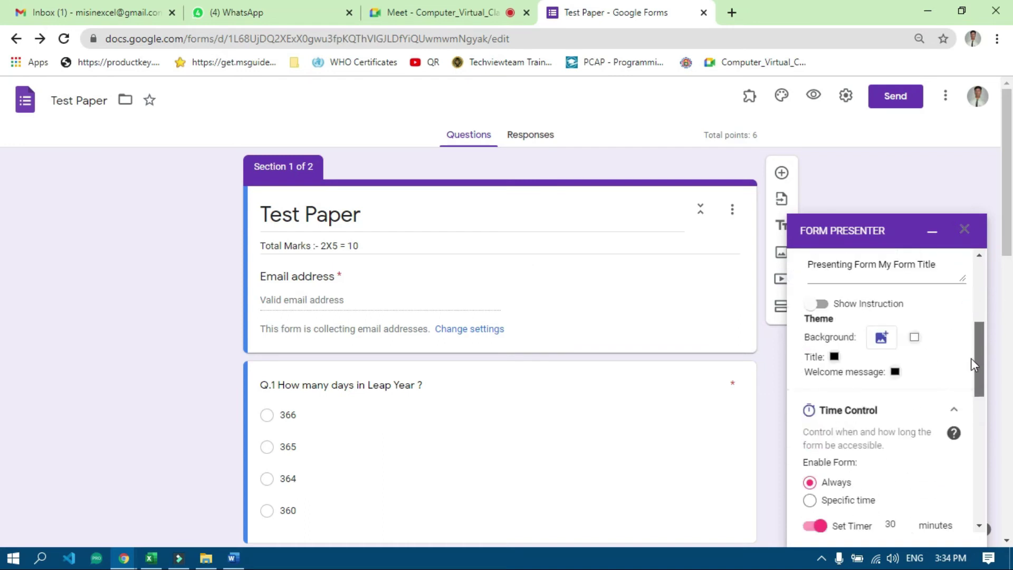
{"action": "left_click", "coordinate": [833, 358]}
{"action": "left_click_drag", "start_coordinate": [865, 409], "coordinate": [978, 302]}
{"action": "left_click", "coordinate": [955, 316]}
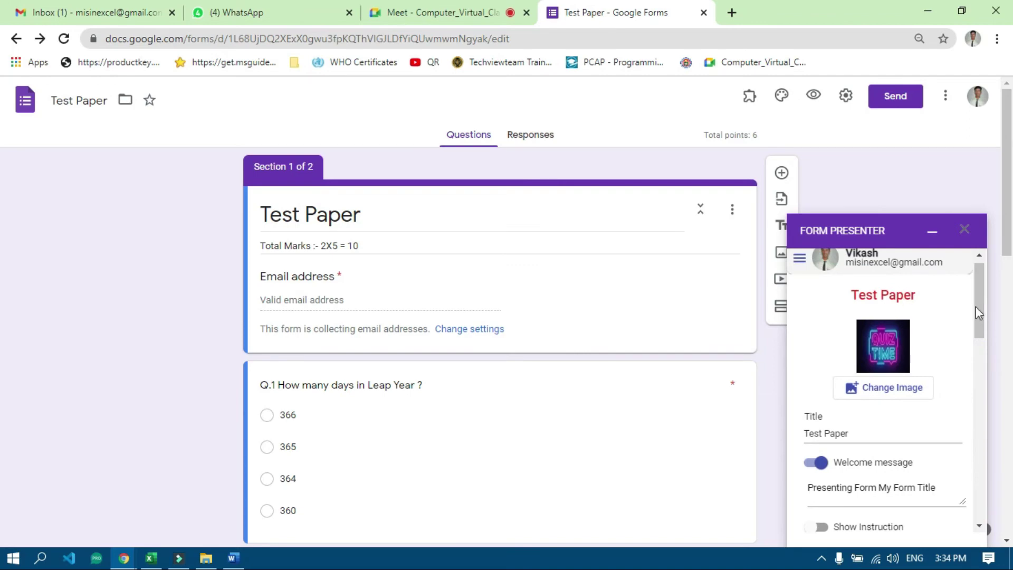
{"action": "scroll", "coordinate": [977, 316], "scroll_direction": "down", "scroll_amount": 5}
{"action": "left_click", "coordinate": [881, 280]}
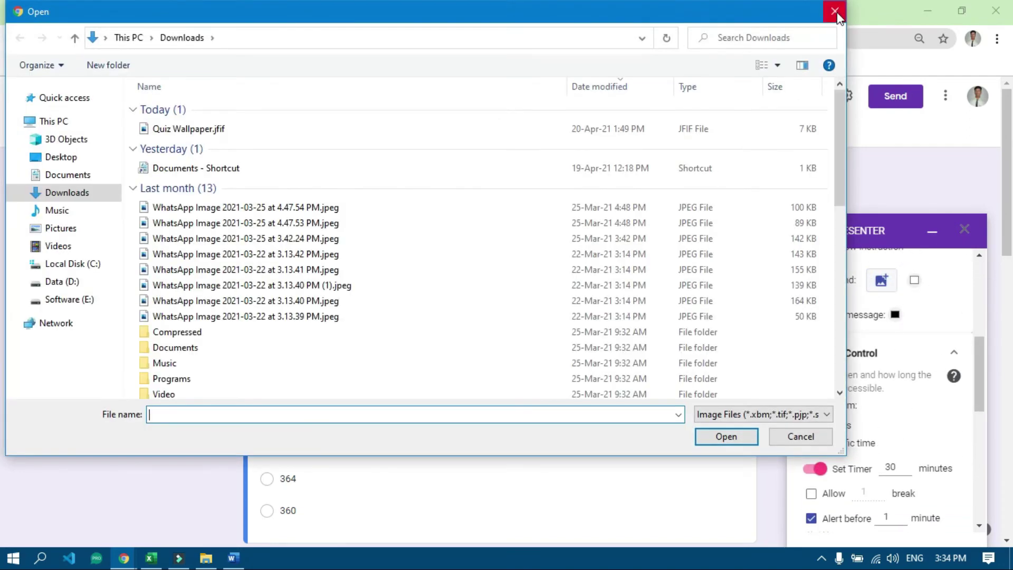
{"action": "left_click", "coordinate": [834, 11]}
Step: Set the theme's background color to bright green
{"action": "left_click", "coordinate": [914, 279]}
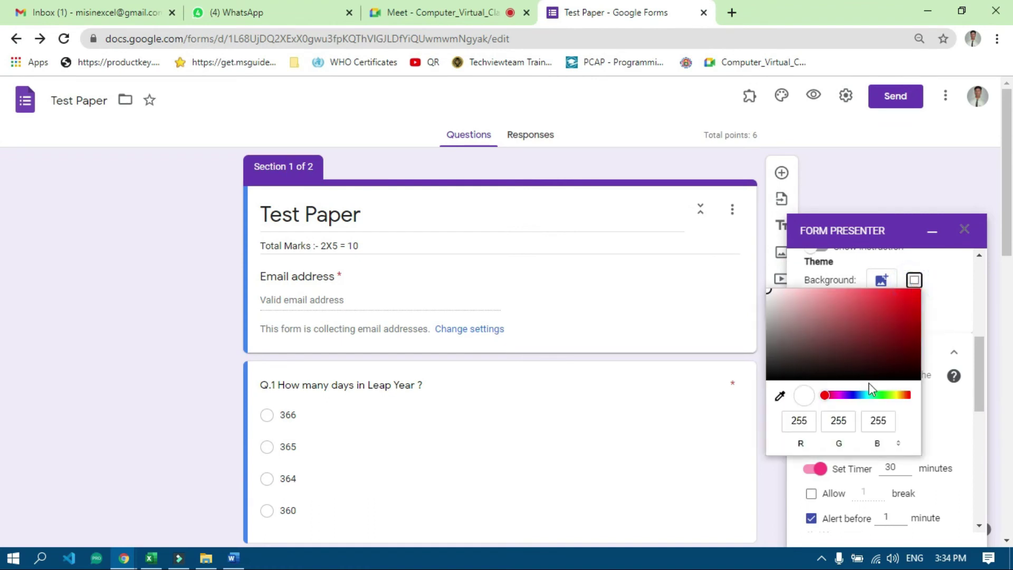
{"action": "left_click", "coordinate": [882, 395]}
{"action": "left_click", "coordinate": [904, 295]}
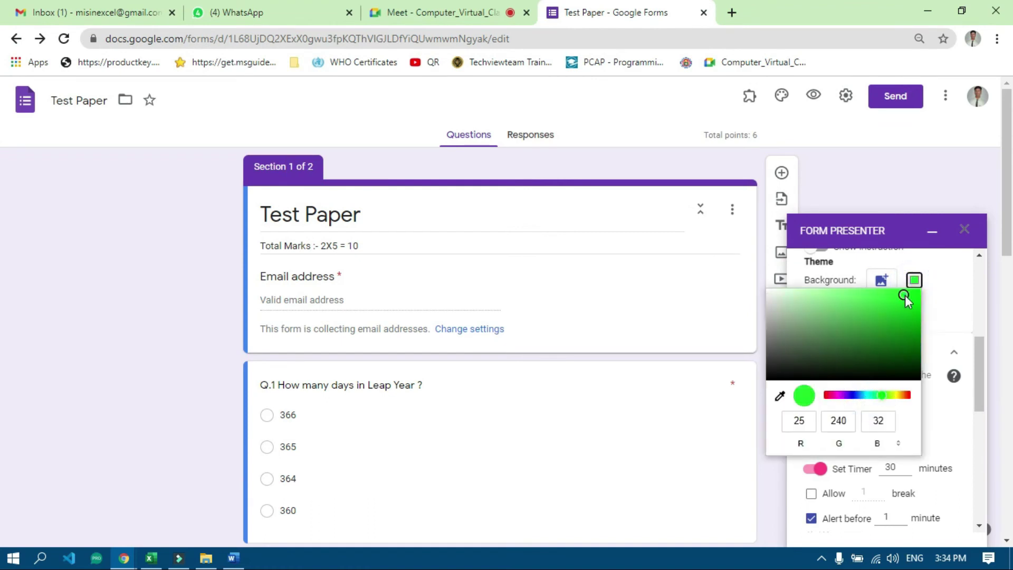
{"action": "left_click_drag", "start_coordinate": [904, 296], "coordinate": [906, 308]}
{"action": "left_click", "coordinate": [939, 286]}
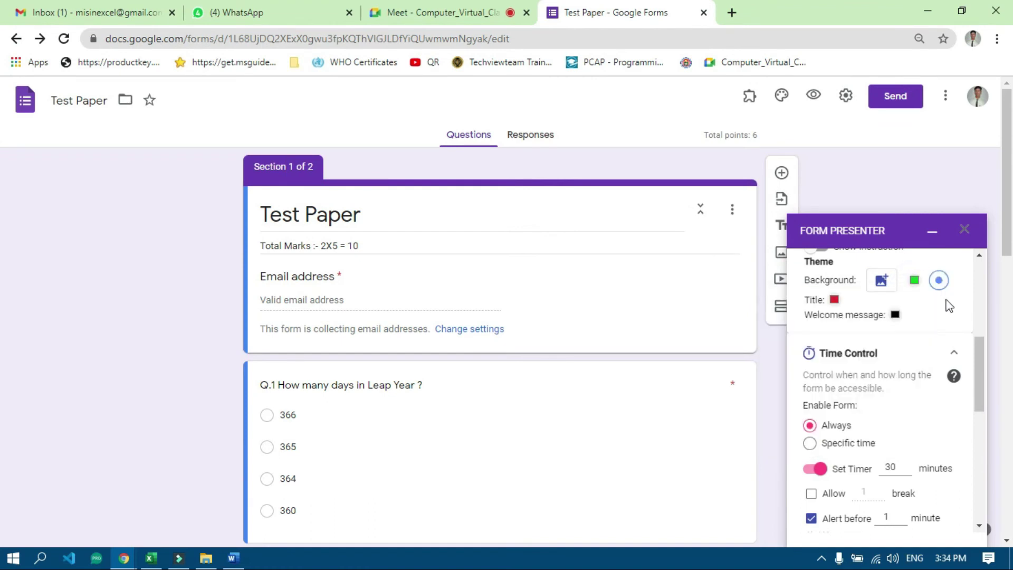
Step: Change the theme's title color to orange and check it in the presenter preview
{"action": "left_click", "coordinate": [835, 305]}
{"action": "left_click_drag", "start_coordinate": [898, 416], "coordinate": [962, 417]}
{"action": "left_click_drag", "start_coordinate": [969, 337], "coordinate": [977, 313]}
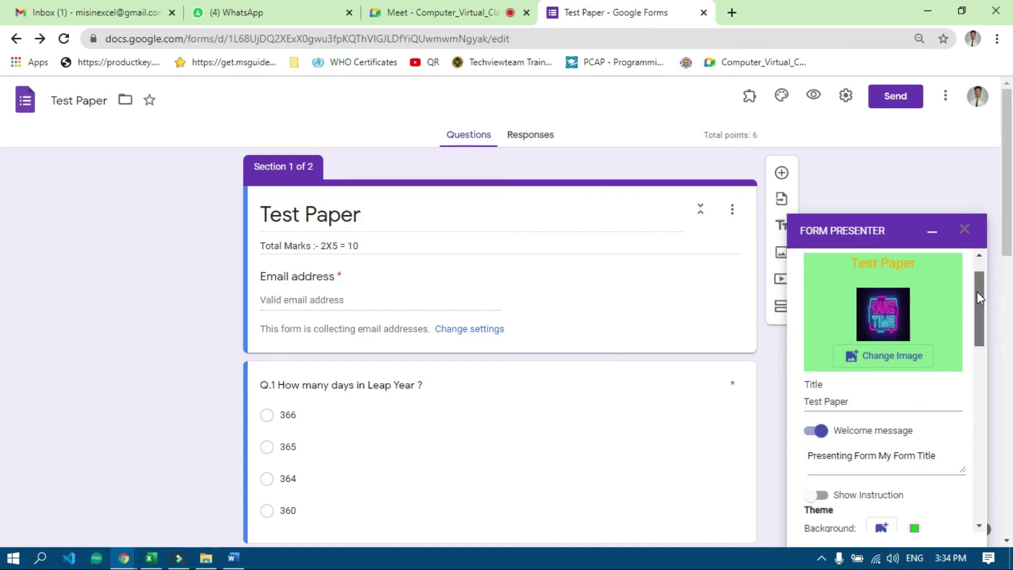
Step: Set the Time Control timer to 10 minutes, with the form always enabled and the timer switched on
{"action": "left_click_drag", "start_coordinate": [977, 294], "coordinate": [972, 397]}
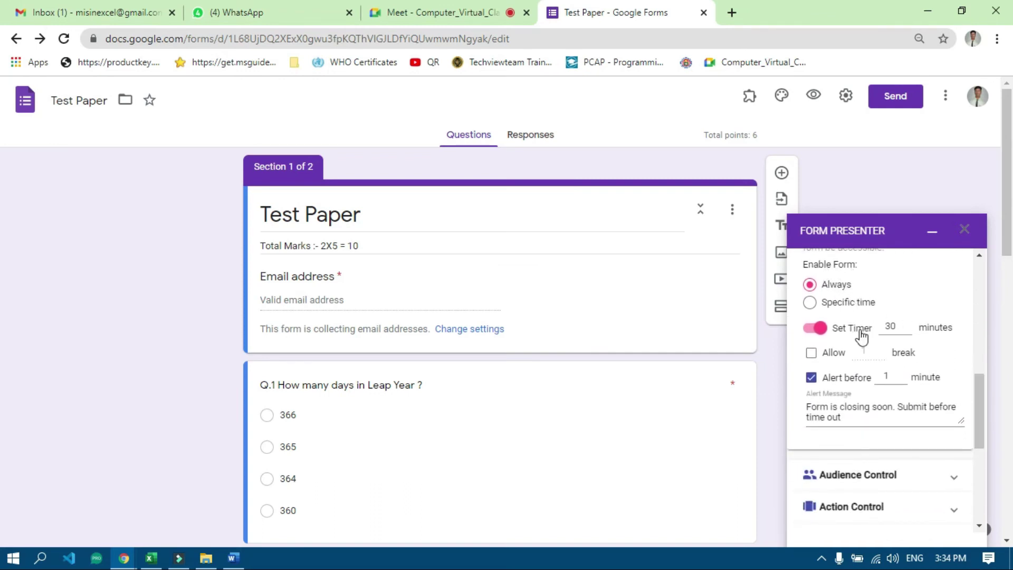
{"action": "left_click", "coordinate": [900, 325]}
{"action": "key", "text": "BackSpace"}
{"action": "key", "text": "BackSpace"}
{"action": "type", "text": "10"}
{"action": "left_click", "coordinate": [921, 288]}
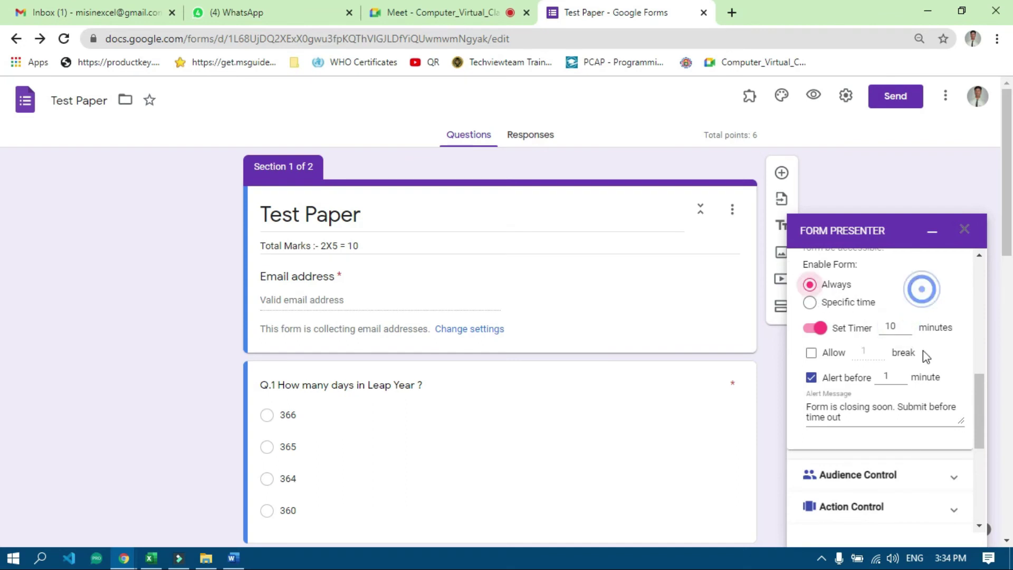
{"action": "left_click", "coordinate": [821, 329]}
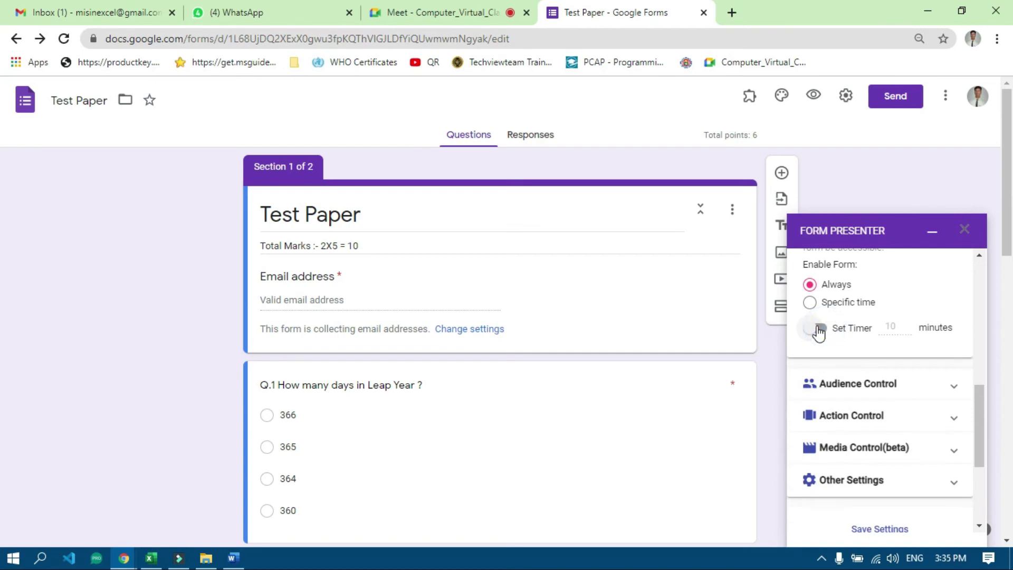
{"action": "left_click", "coordinate": [818, 329]}
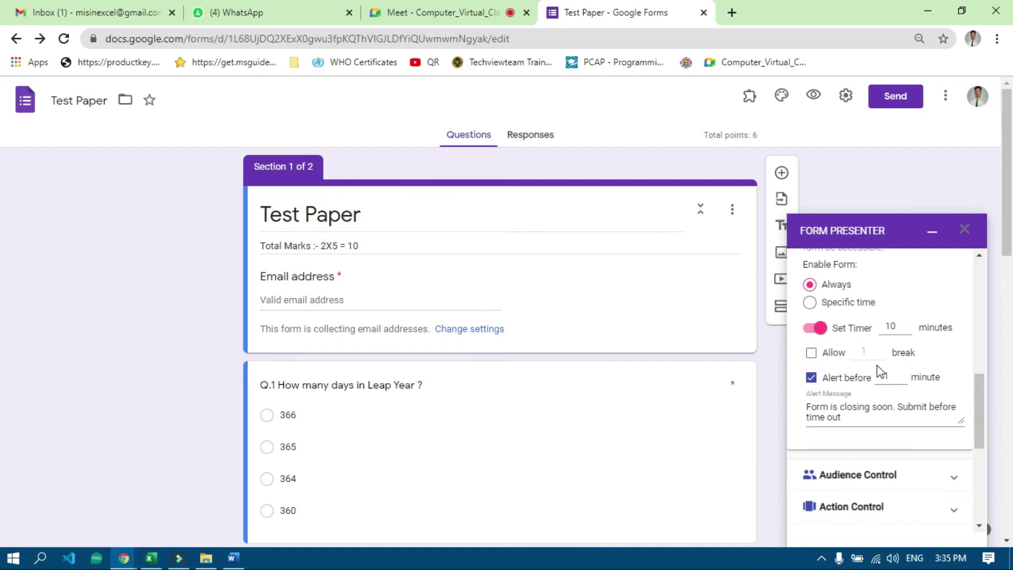
Step: Enable Enforce login by Audience in Audience Control, and look over the Action Control options
{"action": "left_click_drag", "start_coordinate": [977, 407], "coordinate": [977, 420]}
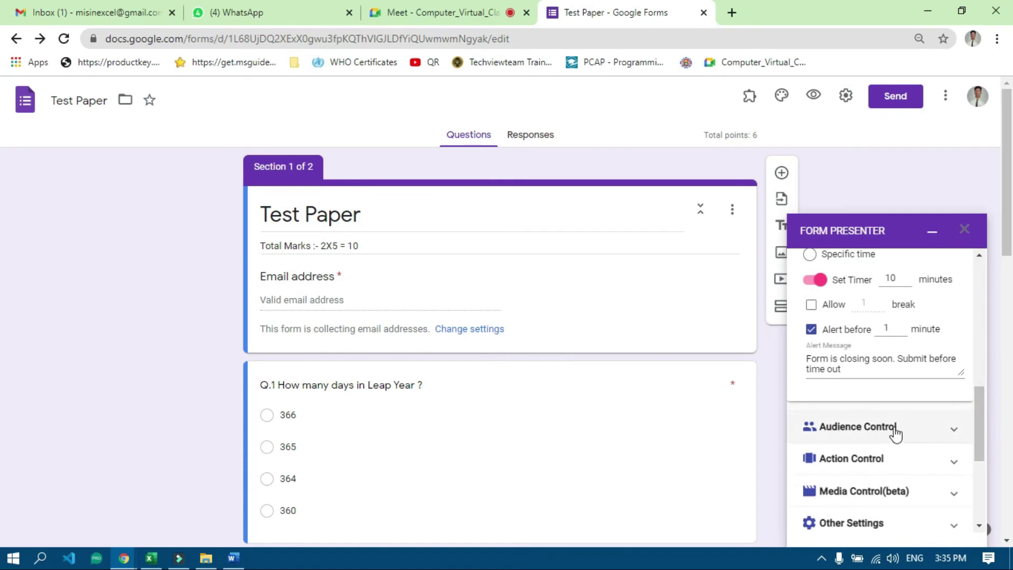
{"action": "left_click", "coordinate": [954, 427]}
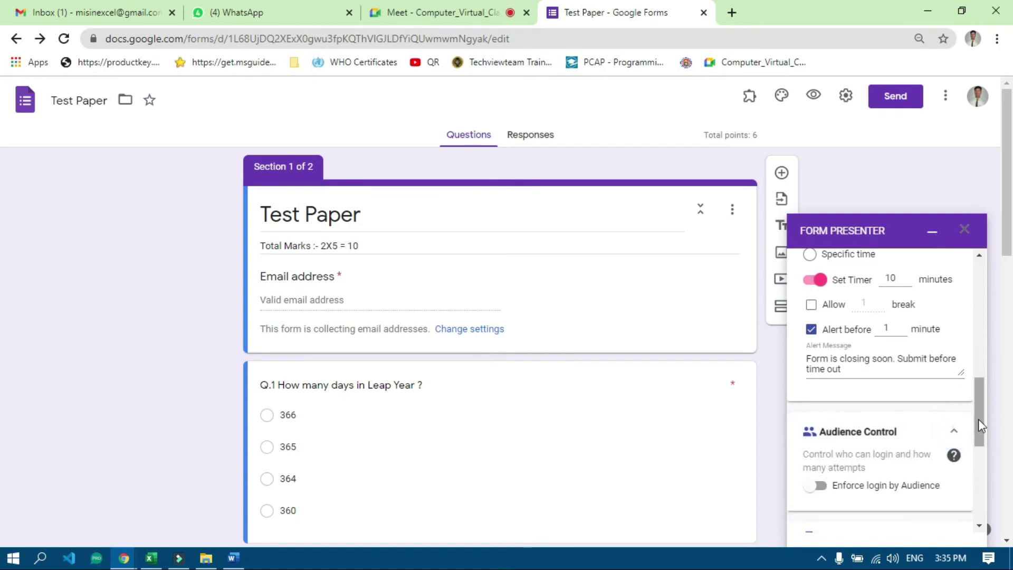
{"action": "left_click_drag", "start_coordinate": [978, 419], "coordinate": [973, 448]}
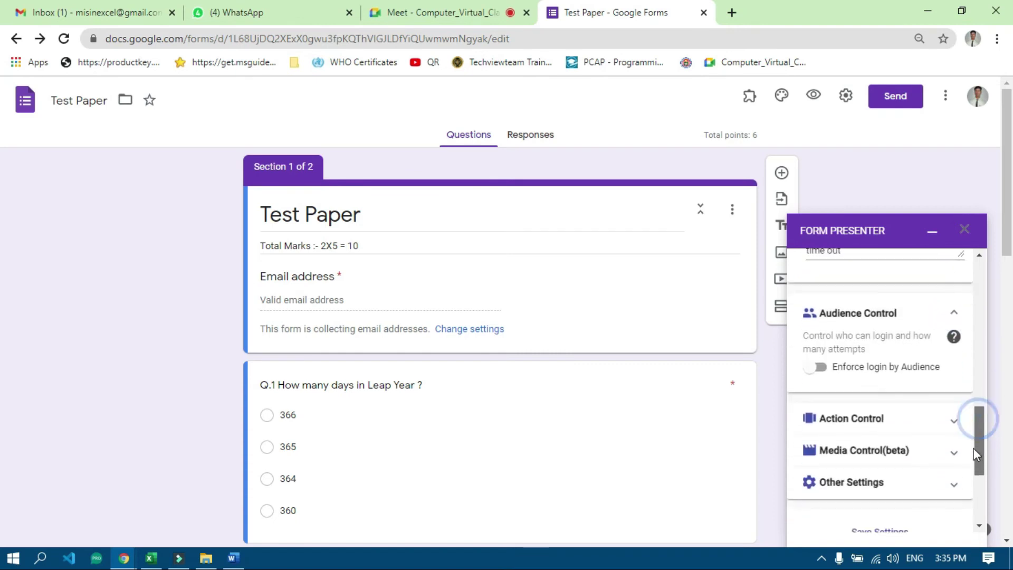
{"action": "left_click", "coordinate": [820, 369]}
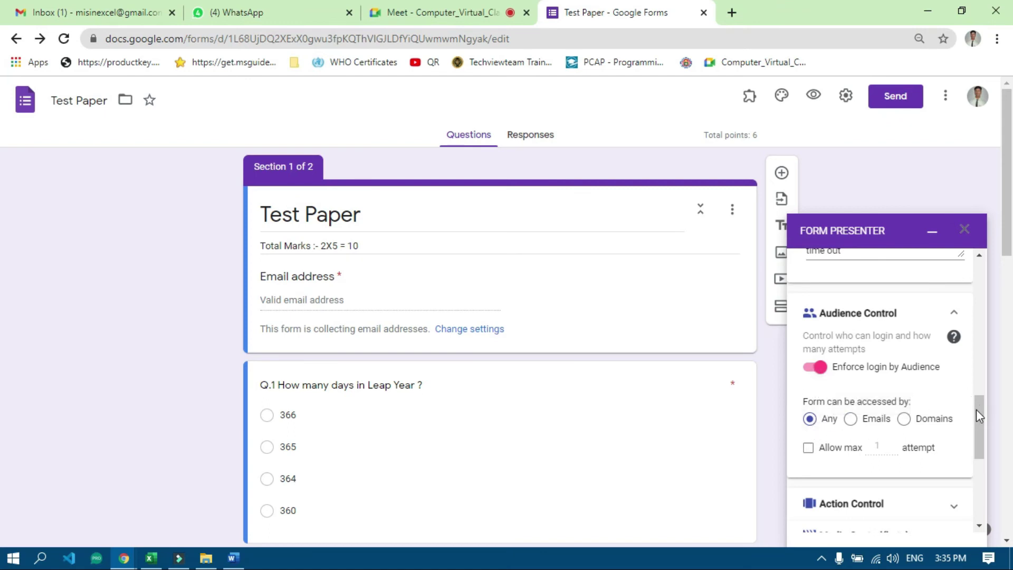
{"action": "left_click", "coordinate": [951, 313]}
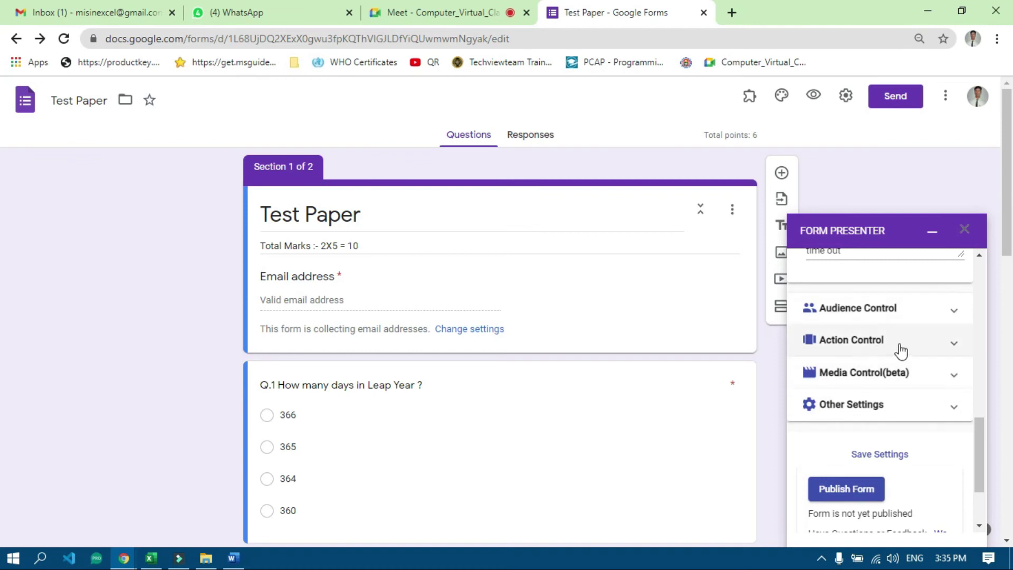
{"action": "left_click", "coordinate": [956, 346]}
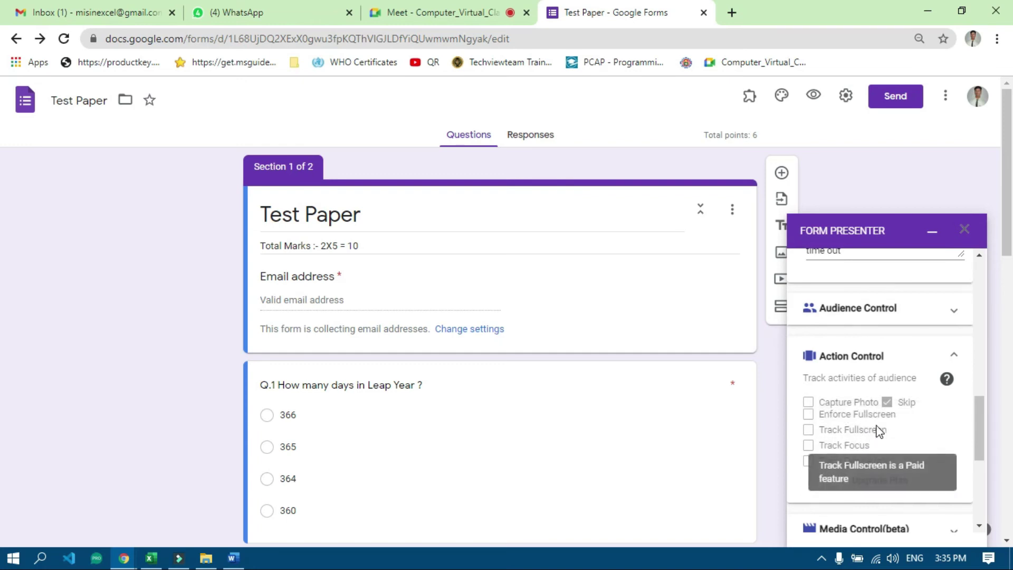
{"action": "left_click", "coordinate": [953, 355]}
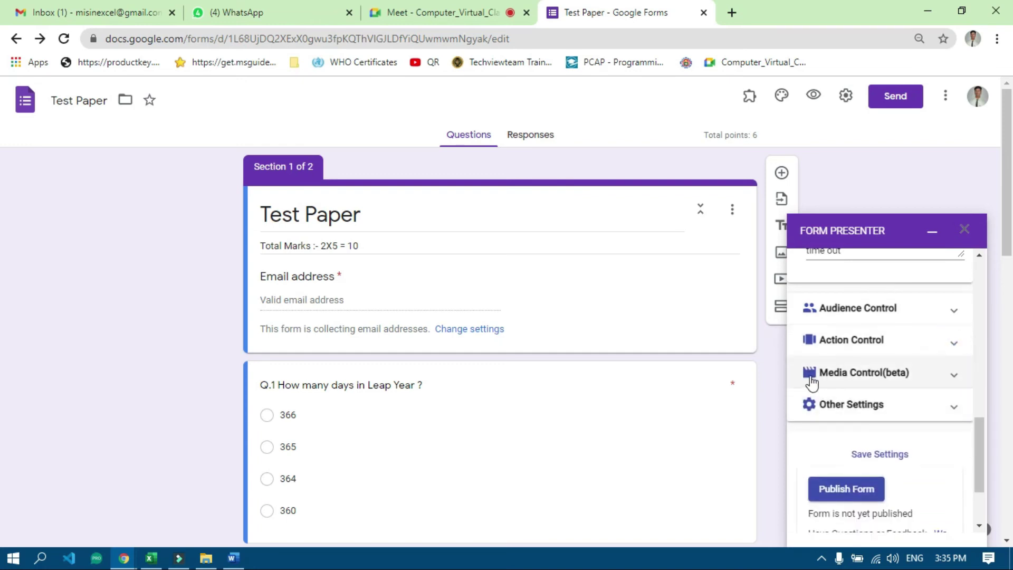
Step: Look over the Media Control options, and turn on Show Quiz Score in Other Settings
{"action": "left_click", "coordinate": [961, 378]}
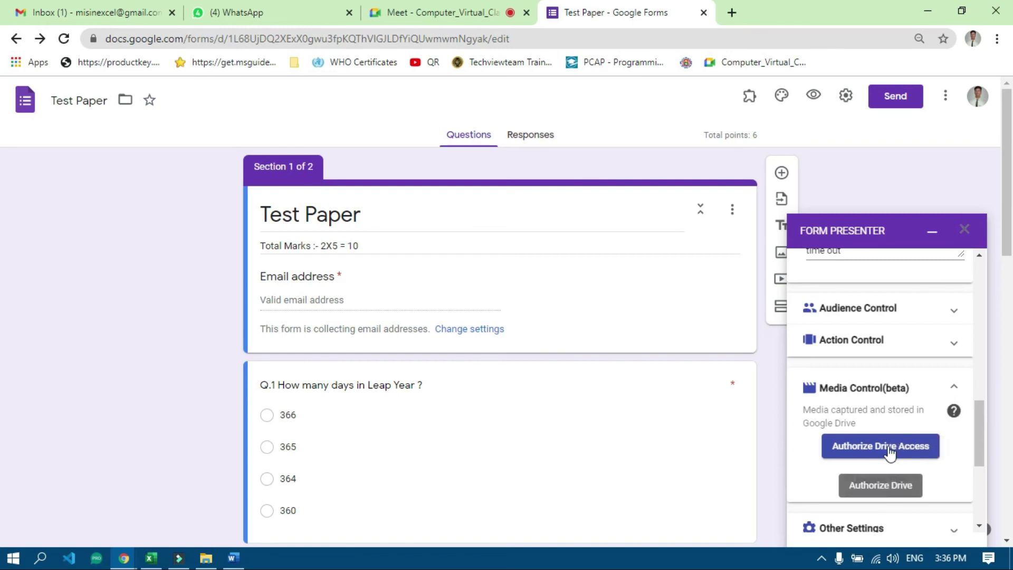
{"action": "left_click", "coordinate": [955, 389]}
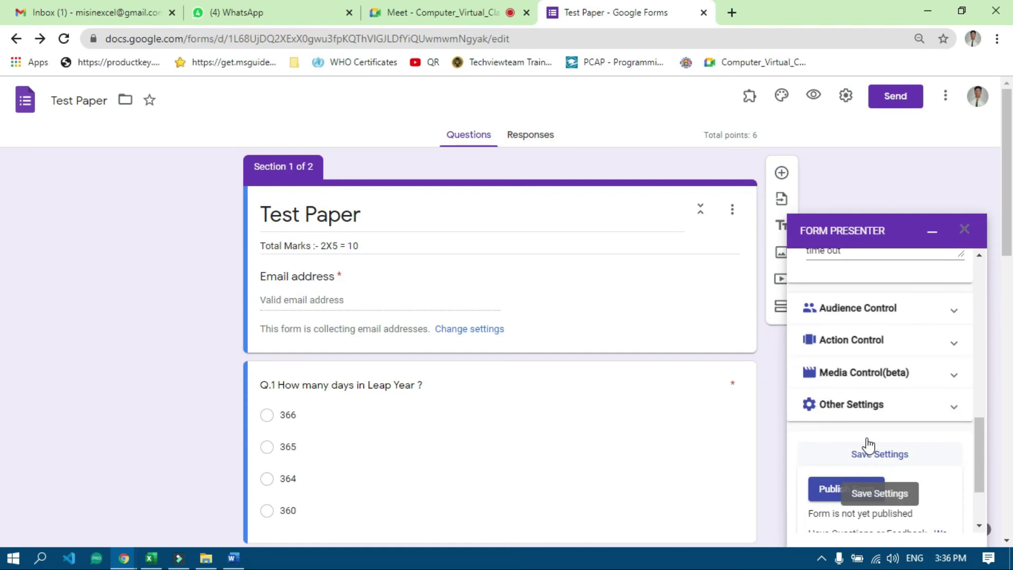
{"action": "left_click", "coordinate": [953, 406]}
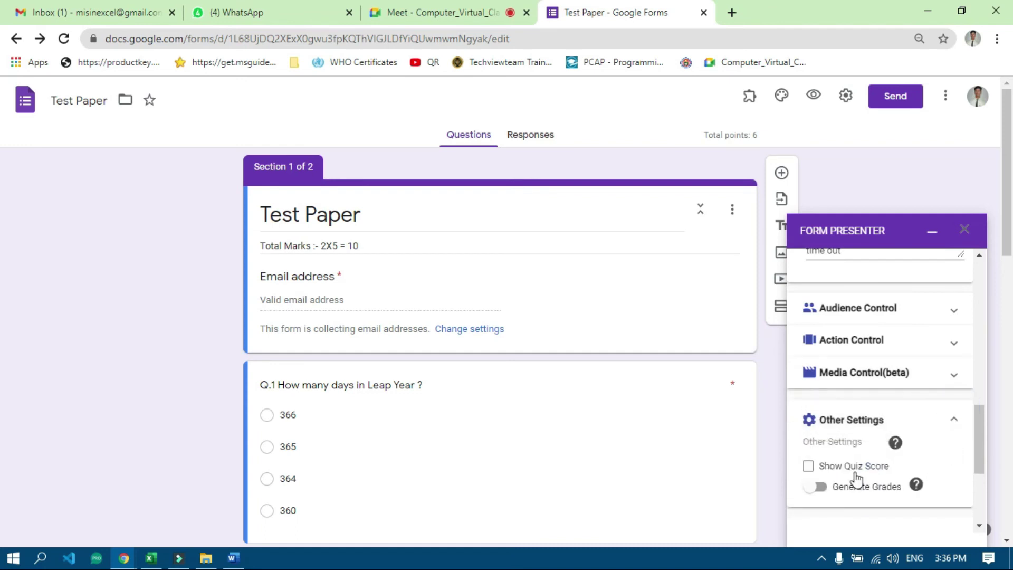
{"action": "left_click", "coordinate": [809, 466]}
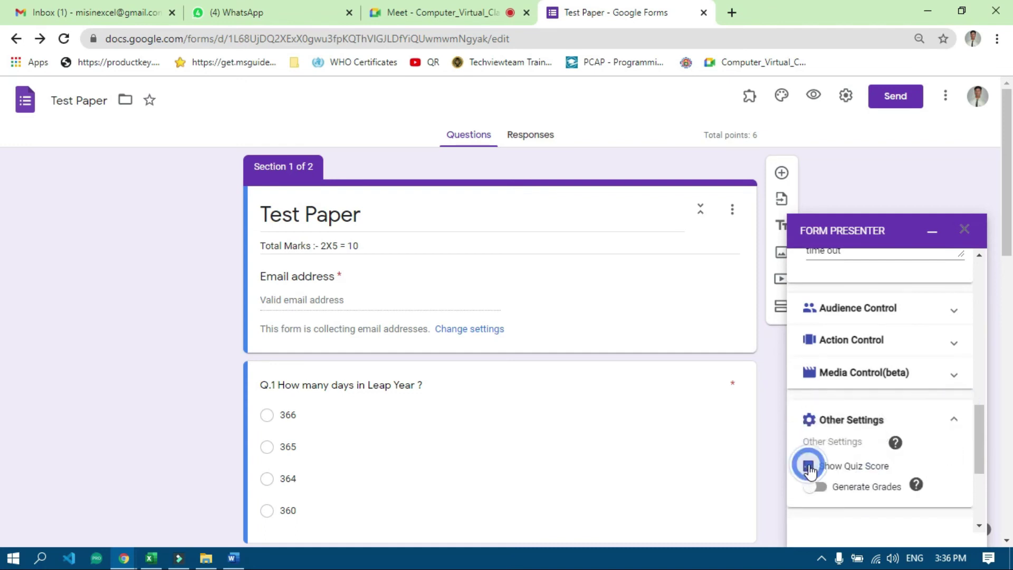
Step: Publish the form from Form Presenter, close the add-on, and look through the form's questions
{"action": "left_click_drag", "start_coordinate": [980, 422], "coordinate": [981, 467]}
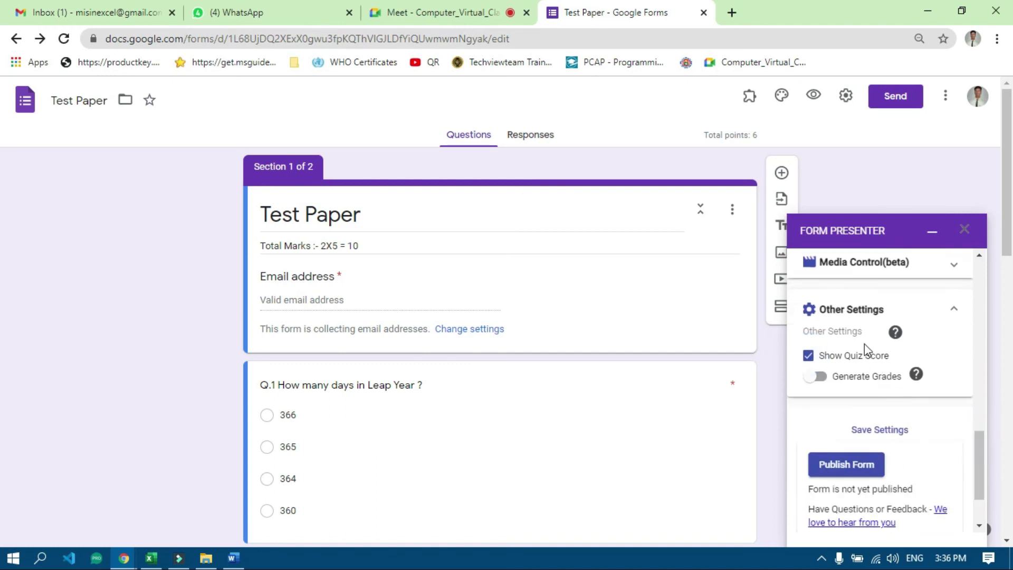
{"action": "left_click", "coordinate": [848, 465]}
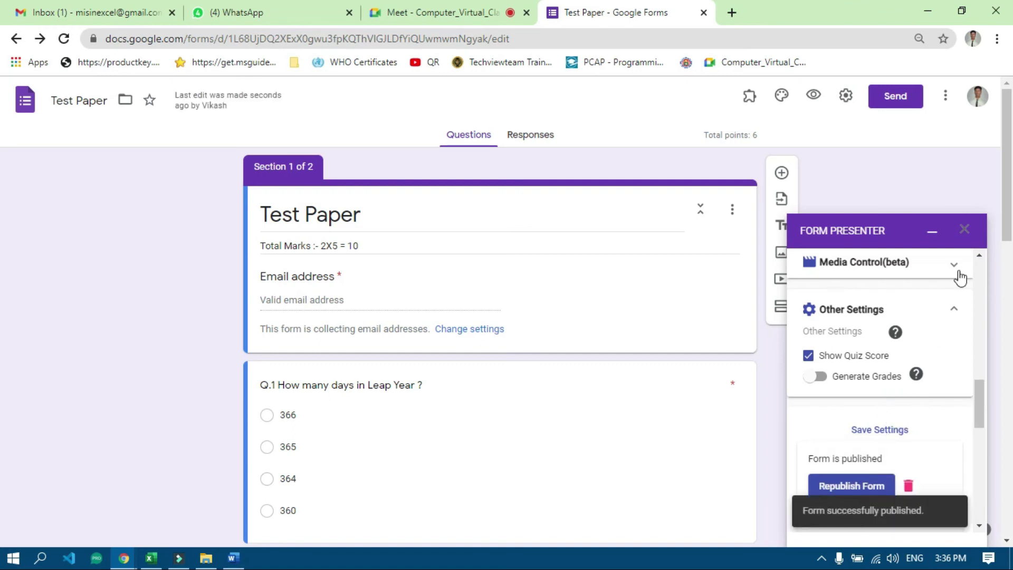
{"action": "left_click", "coordinate": [964, 229]}
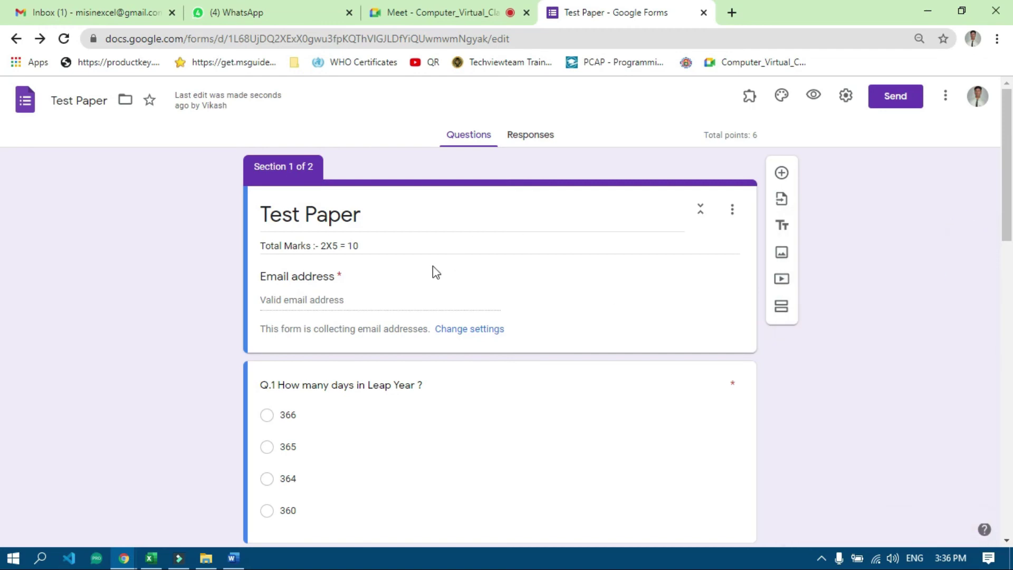
{"action": "scroll", "coordinate": [418, 324], "scroll_direction": "down", "scroll_amount": 15}
{"action": "scroll", "coordinate": [409, 353], "scroll_direction": "up", "scroll_amount": 15}
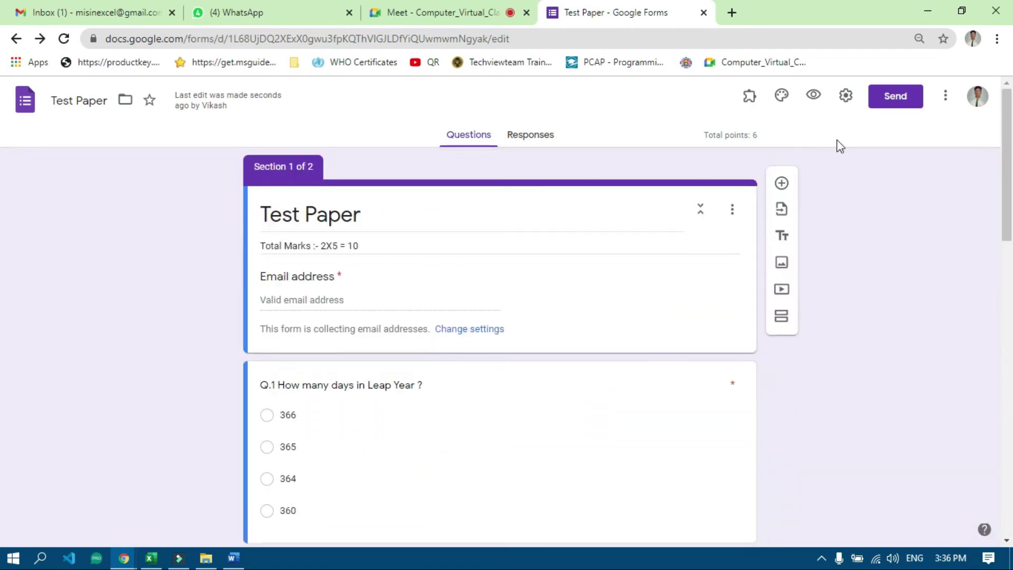
Step: Copy the form's sharing link as a shortened URL and close the Send form dialog
{"action": "left_click", "coordinate": [892, 95]}
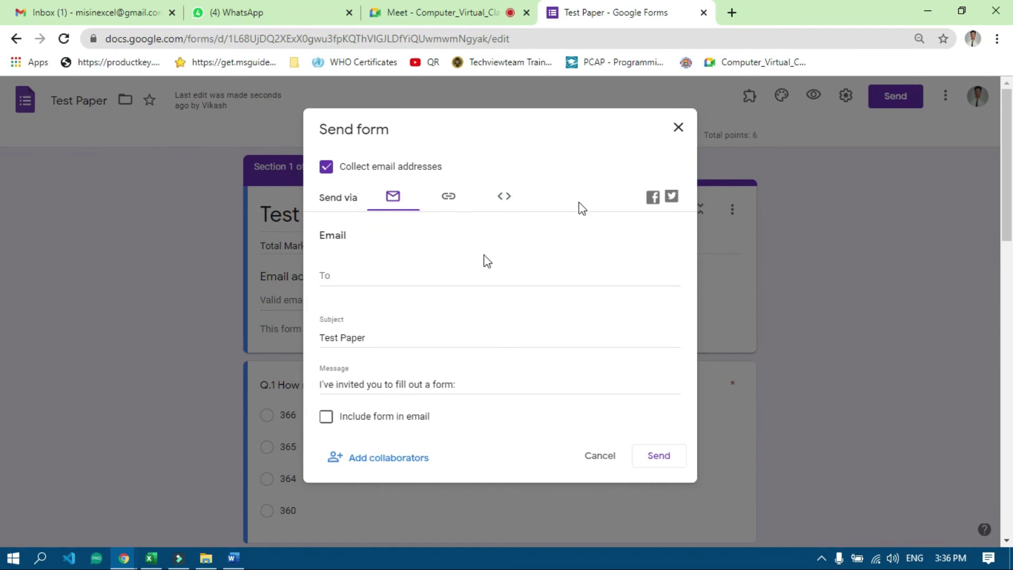
{"action": "left_click", "coordinate": [448, 199]}
{"action": "left_click", "coordinate": [504, 199]}
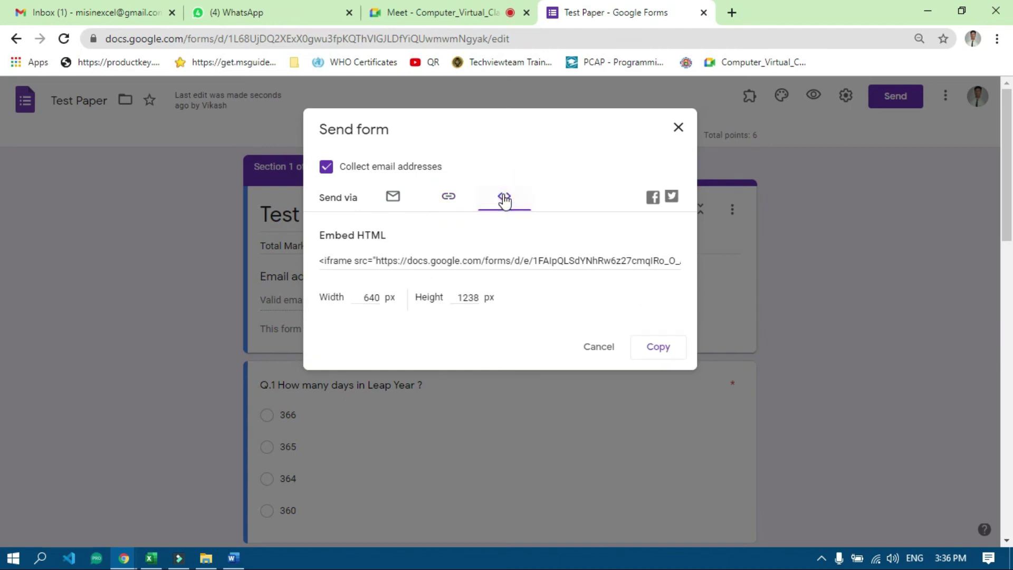
{"action": "left_click", "coordinate": [449, 198]}
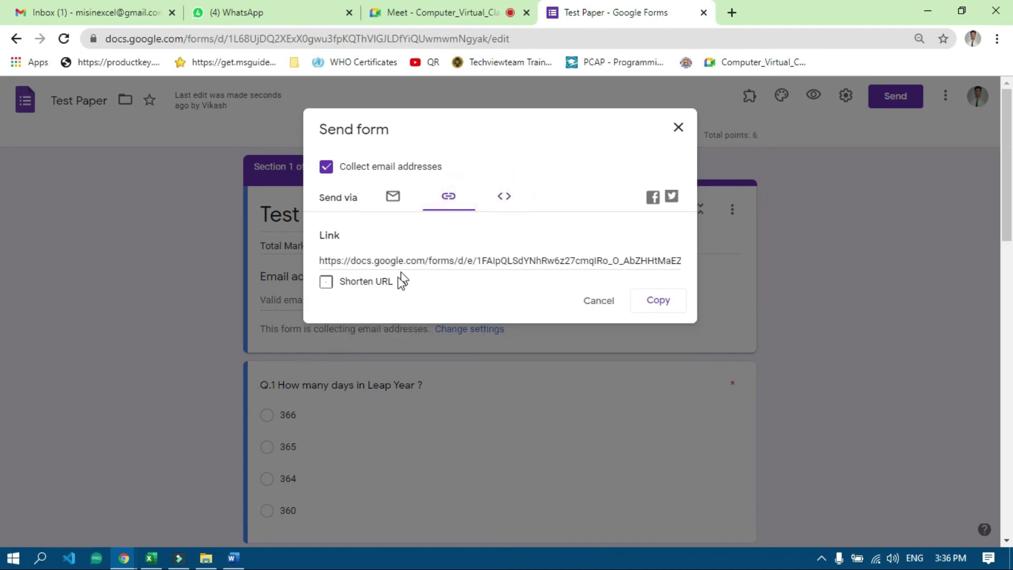
{"action": "left_click", "coordinate": [328, 285]}
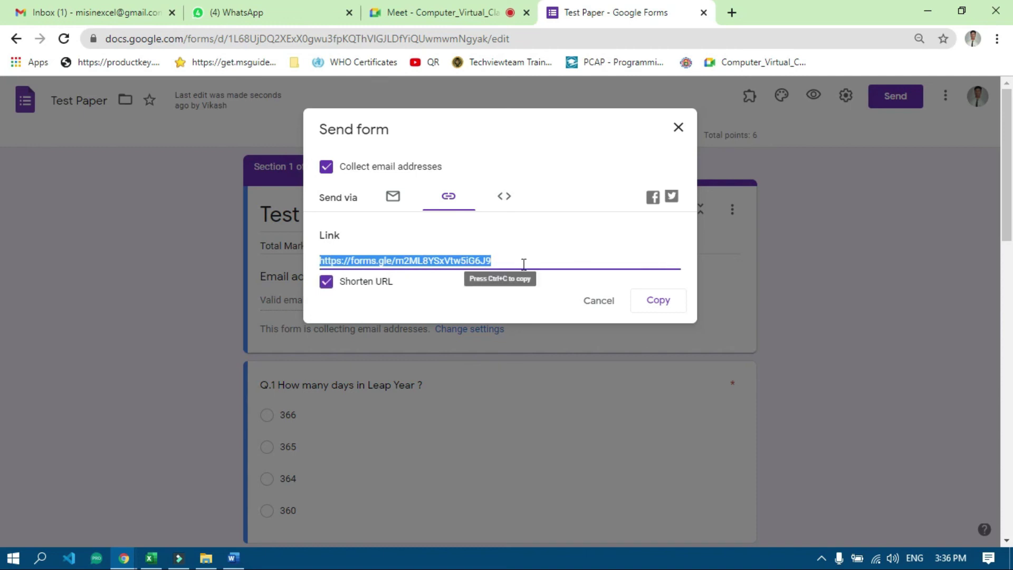
{"action": "left_click", "coordinate": [524, 263]}
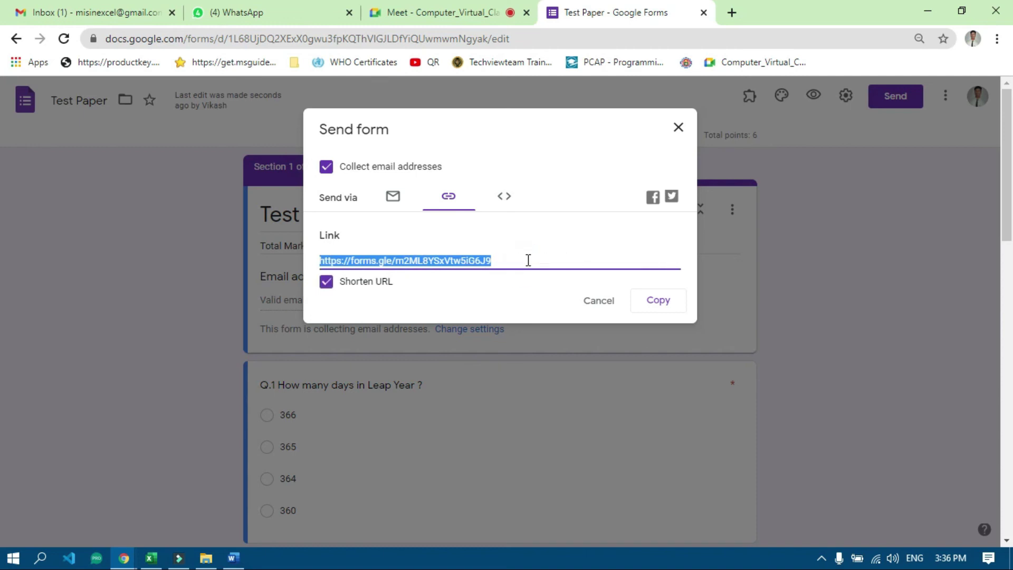
{"action": "left_click", "coordinate": [657, 304]}
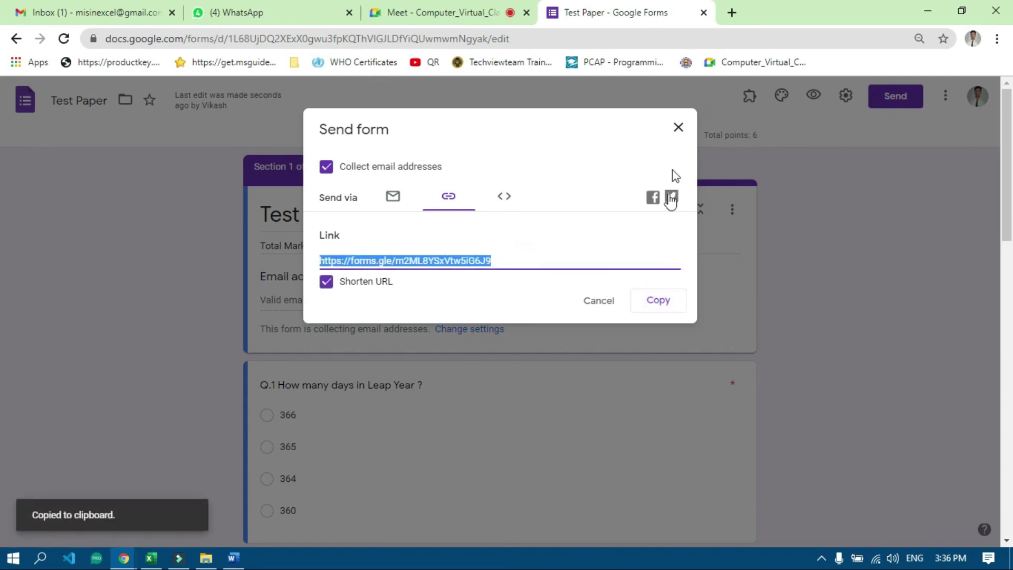
{"action": "left_click", "coordinate": [678, 127]}
Step: Switch to the Google Meet call and send the copied form link to everyone in the chat
{"action": "left_click", "coordinate": [437, 16]}
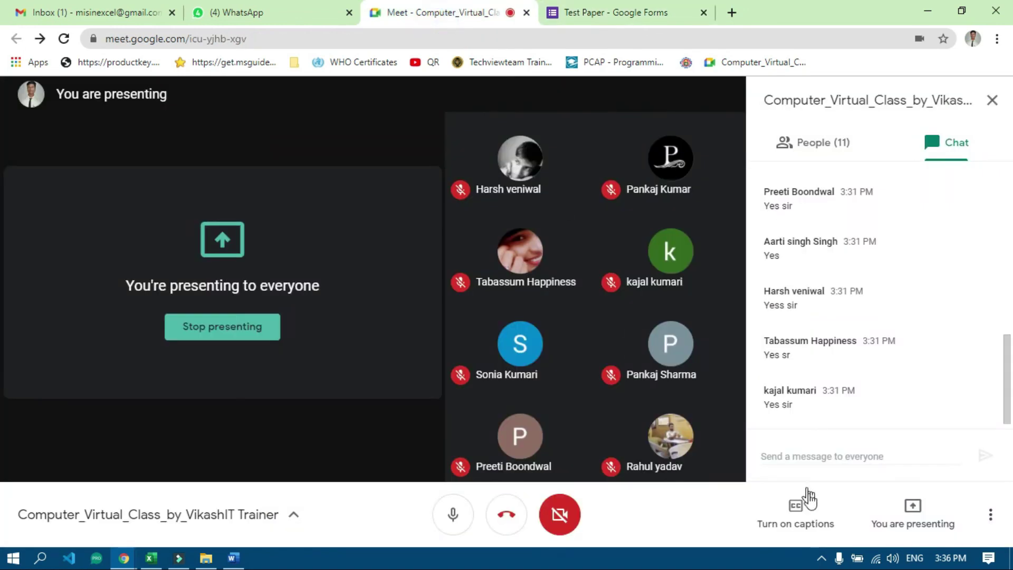
{"action": "left_click", "coordinate": [801, 455]}
{"action": "key", "text": "ctrl+v"}
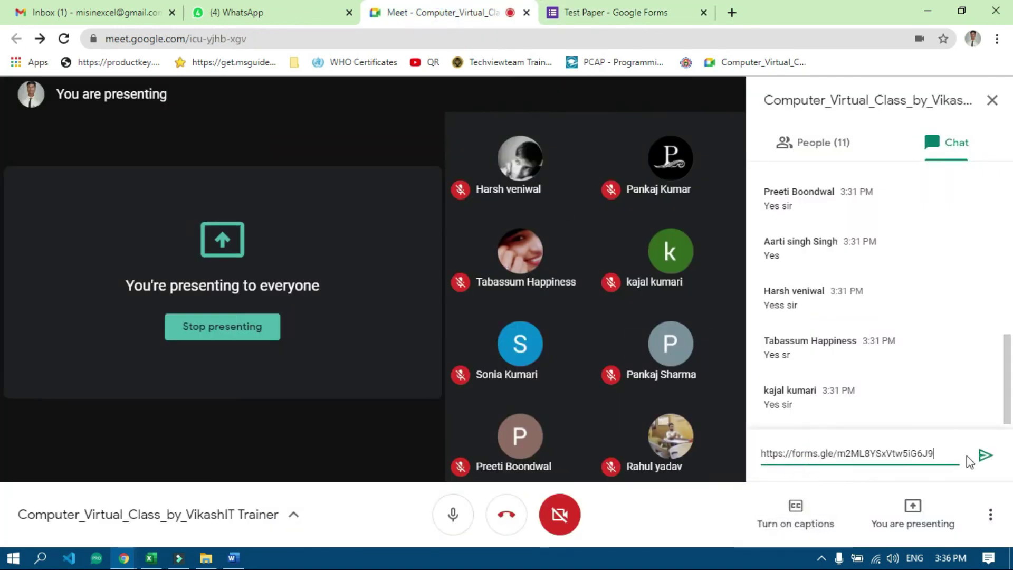
{"action": "left_click", "coordinate": [985, 455]}
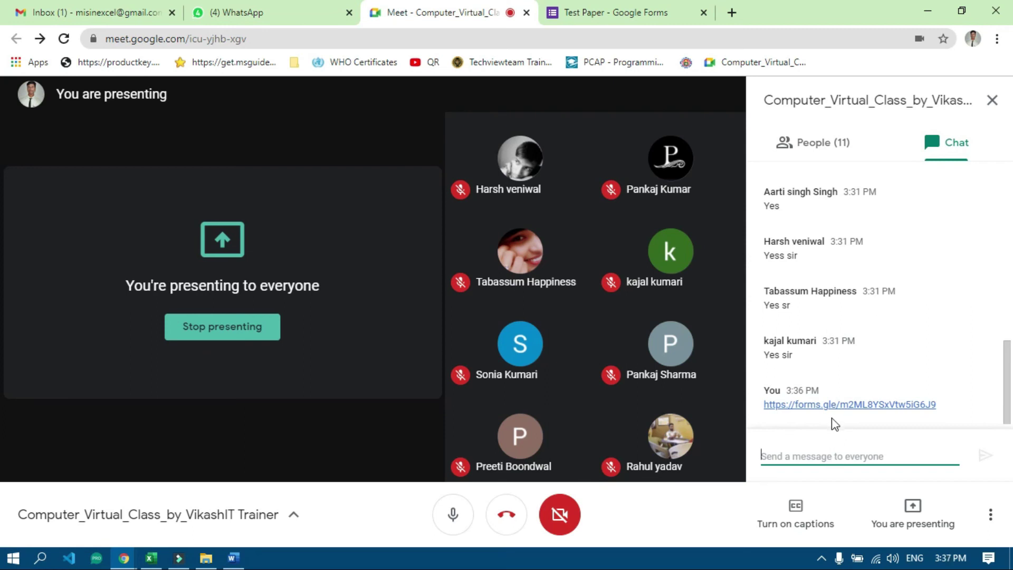
Step: Check the Test Paper form's responses in Google Forms, and return to the Google Meet call
{"action": "left_click", "coordinate": [615, 15]}
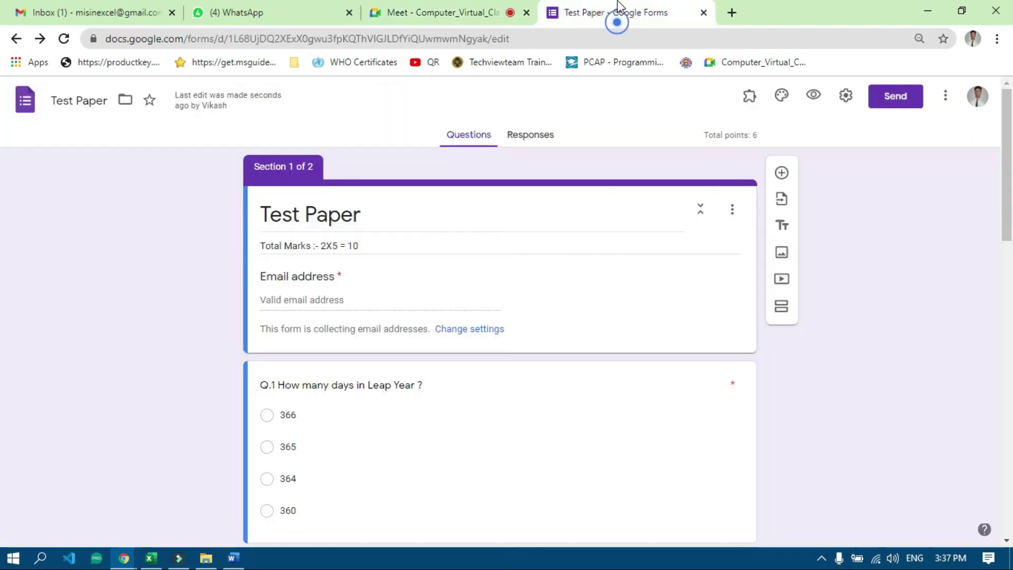
{"action": "left_click", "coordinate": [525, 138]}
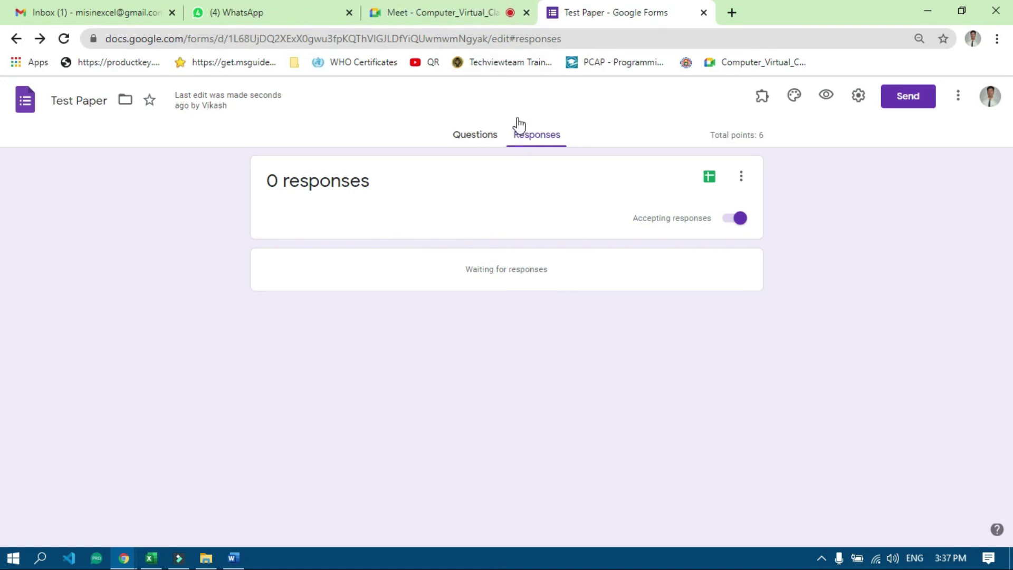
{"action": "left_click", "coordinate": [470, 16]}
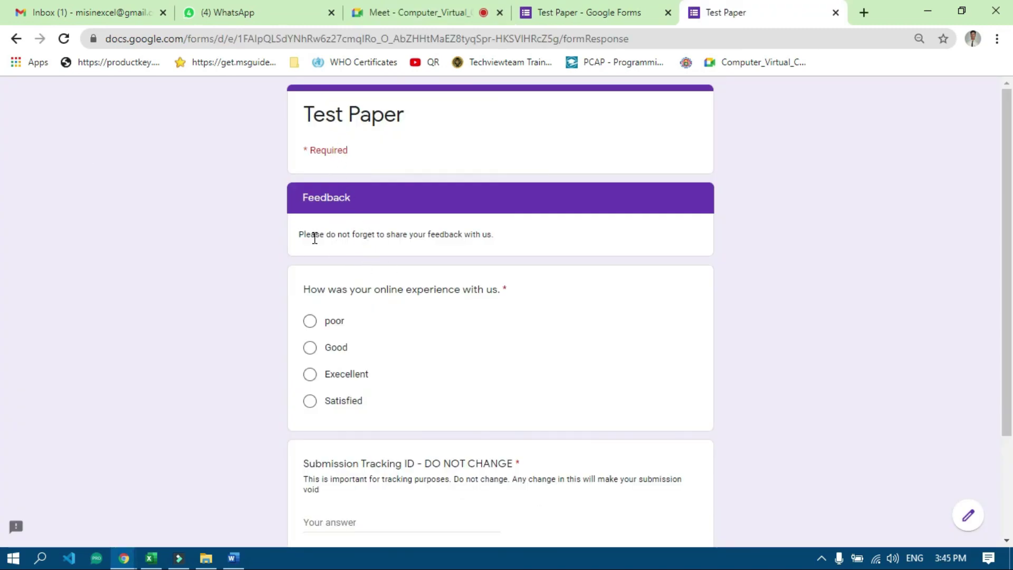
Step: Answer the online experience question with Execellent and try to submit with the Submission Tracking ID left empty
{"action": "left_click_drag", "start_coordinate": [303, 234], "coordinate": [524, 248]}
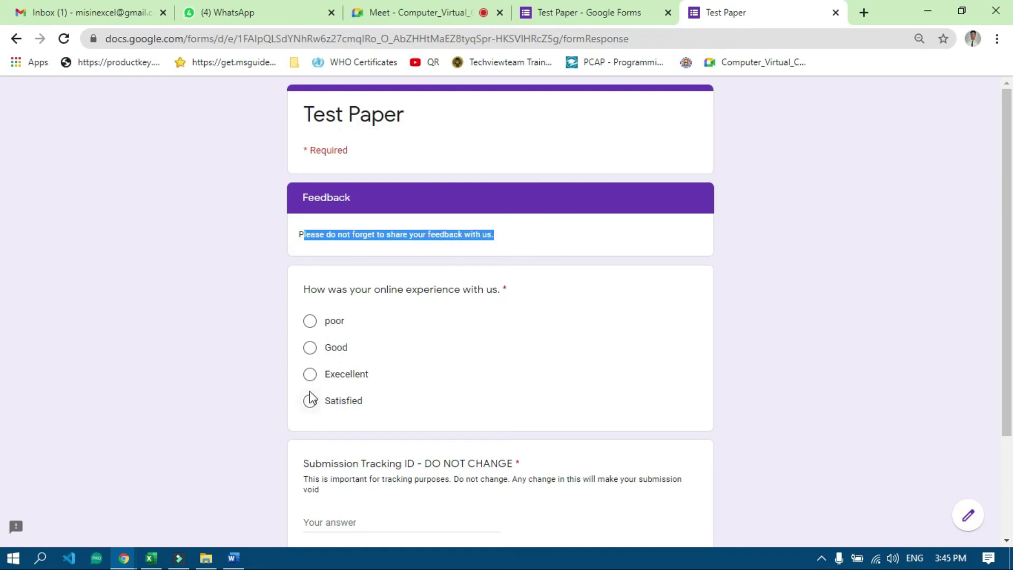
{"action": "left_click", "coordinate": [310, 374]}
{"action": "scroll", "coordinate": [460, 355], "scroll_direction": "down", "scroll_amount": 3}
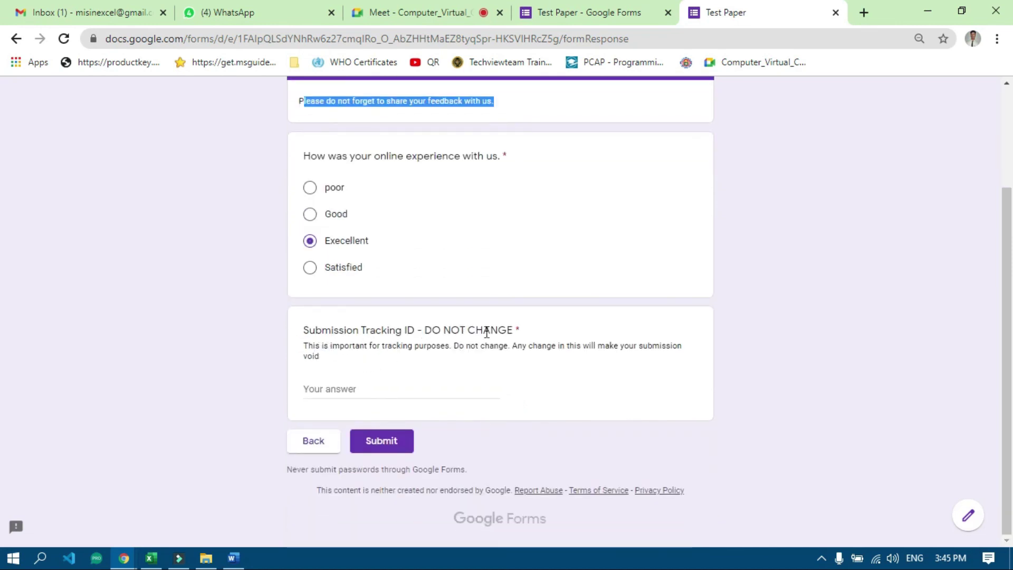
{"action": "left_click", "coordinate": [344, 388]}
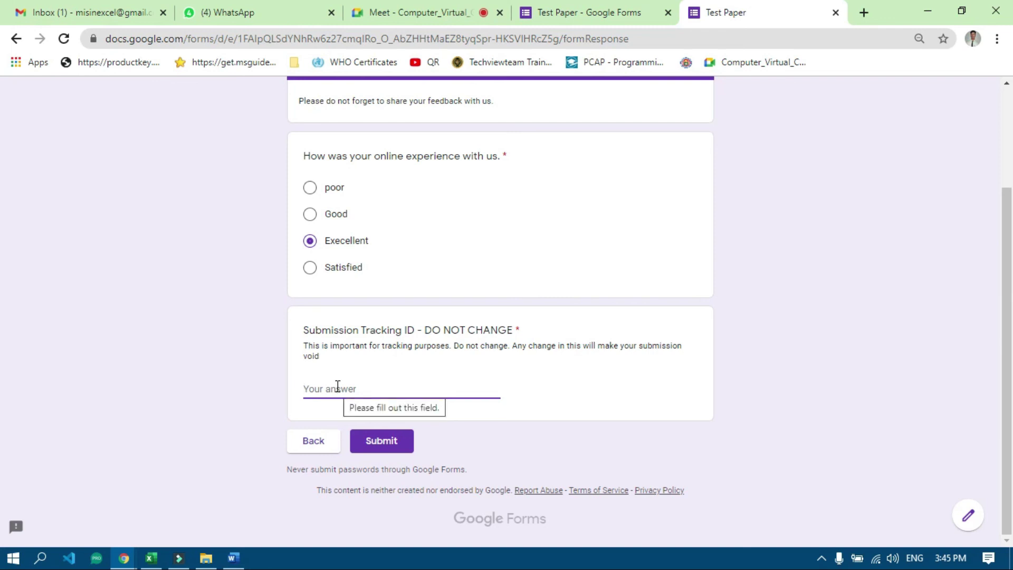
{"action": "left_click", "coordinate": [376, 434]}
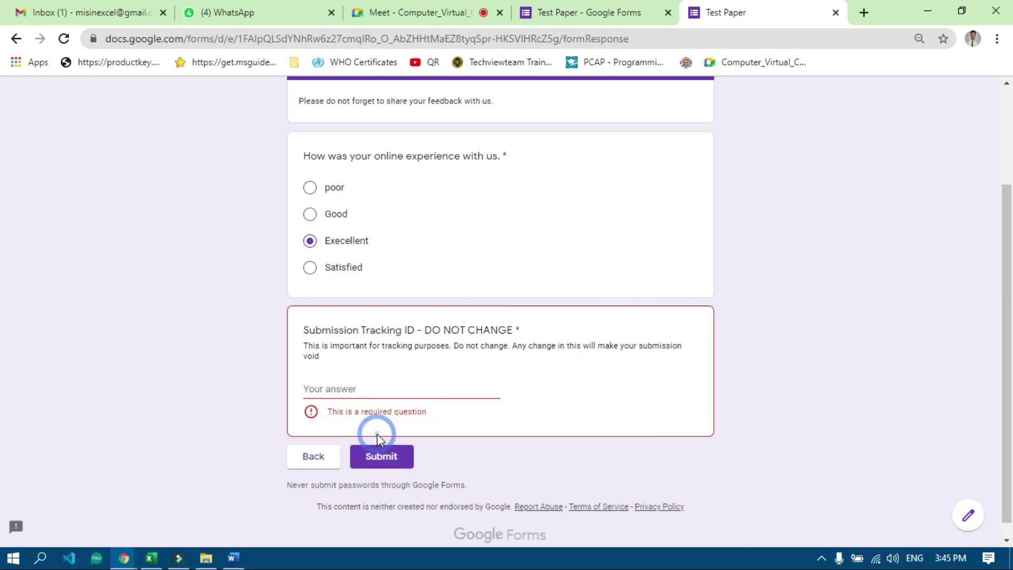
Step: Enter yes as the Submission Tracking ID and submit the Test Paper form
{"action": "left_click", "coordinate": [357, 383]}
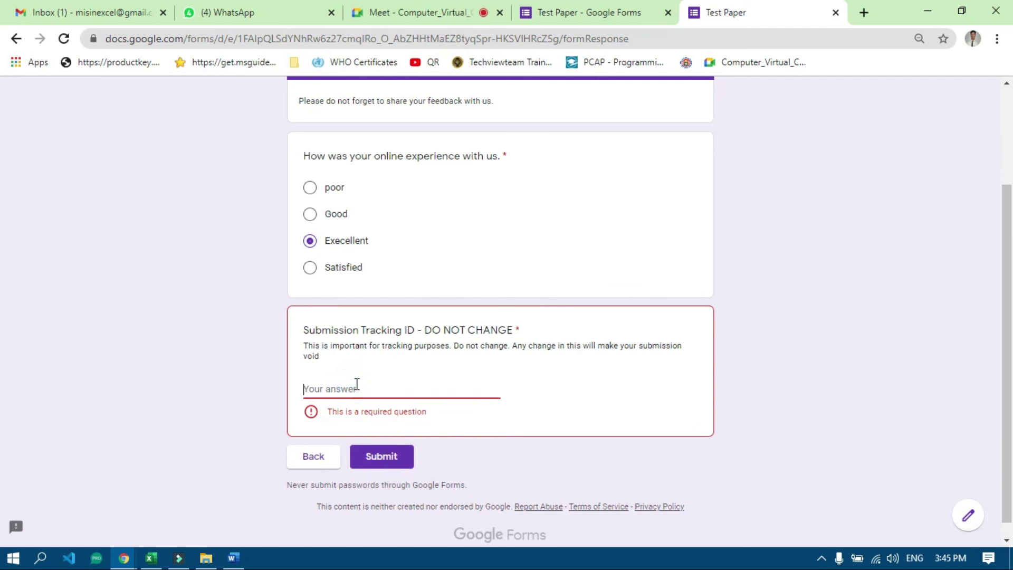
{"action": "type", "text": "yes"}
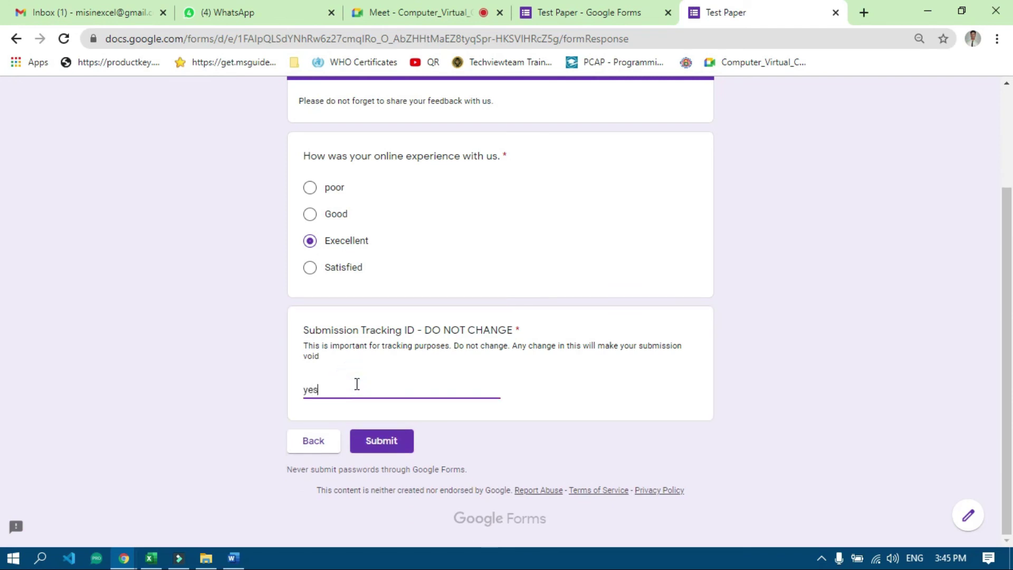
{"action": "left_click", "coordinate": [383, 439]}
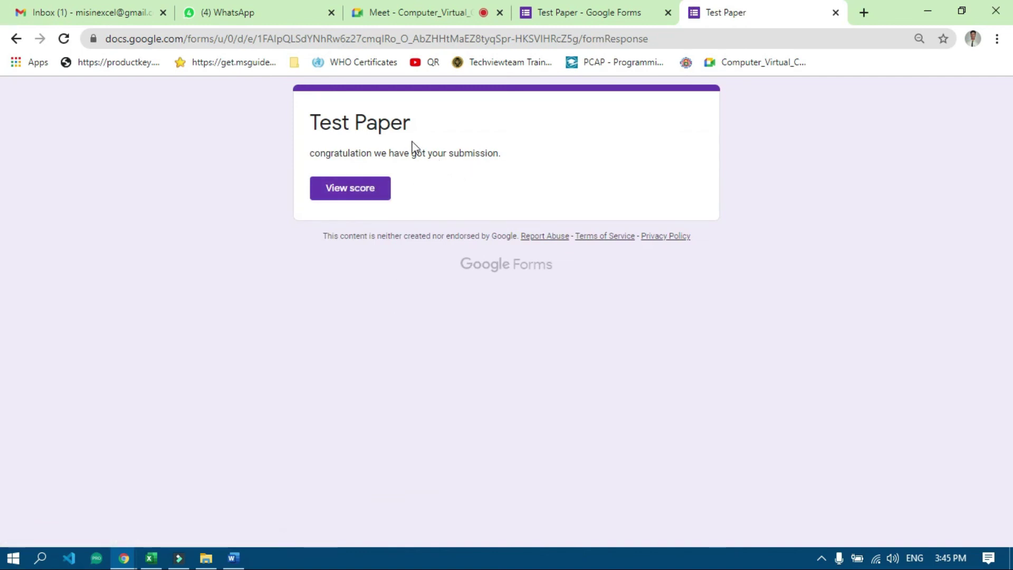
Step: View the score of the submitted test, review the graded answers down to the Feedback section, and close the score page
{"action": "left_click", "coordinate": [367, 191]}
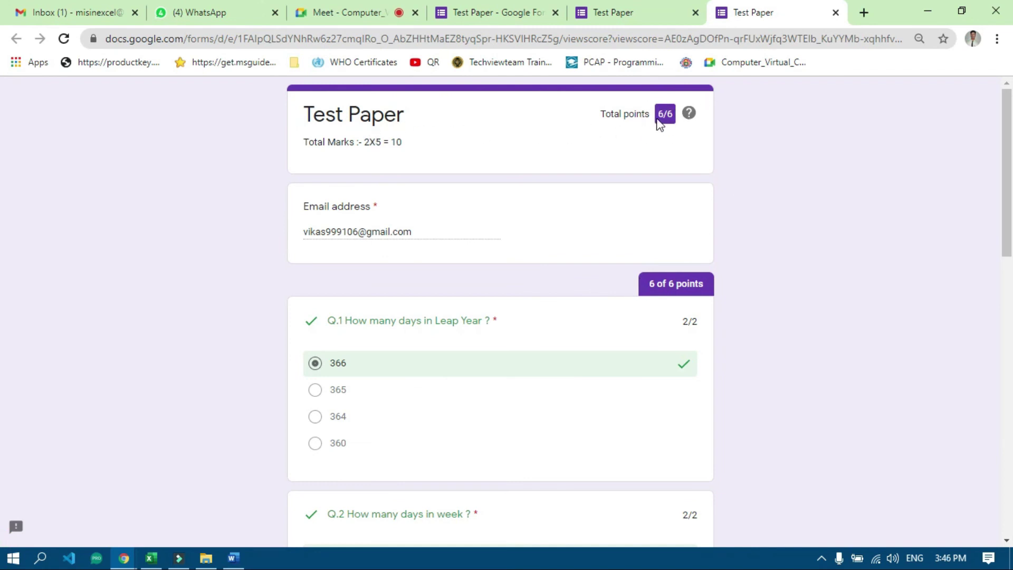
{"action": "scroll", "coordinate": [524, 341], "scroll_direction": "down", "scroll_amount": 3}
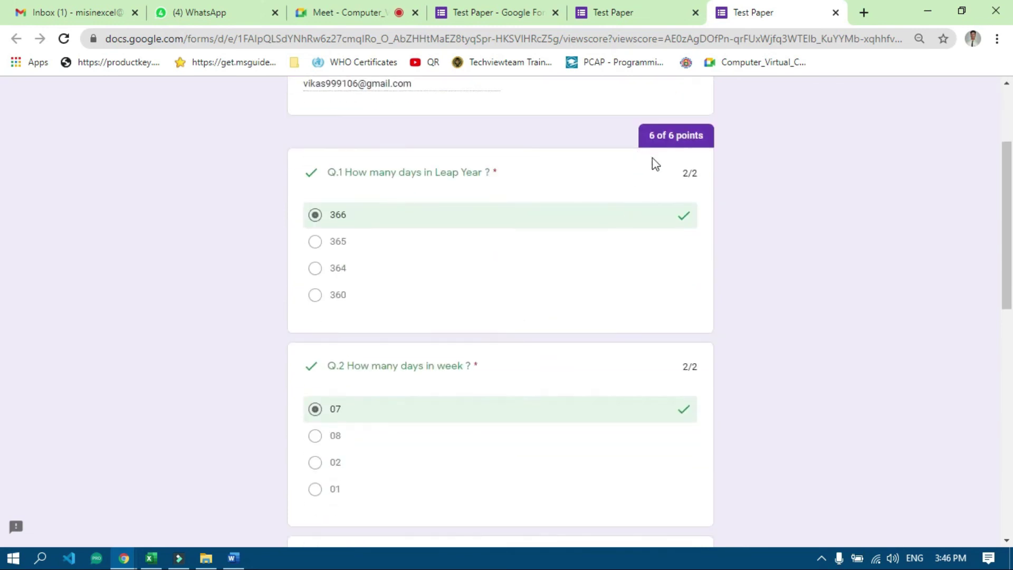
{"action": "scroll", "coordinate": [675, 373], "scroll_direction": "down", "scroll_amount": 12}
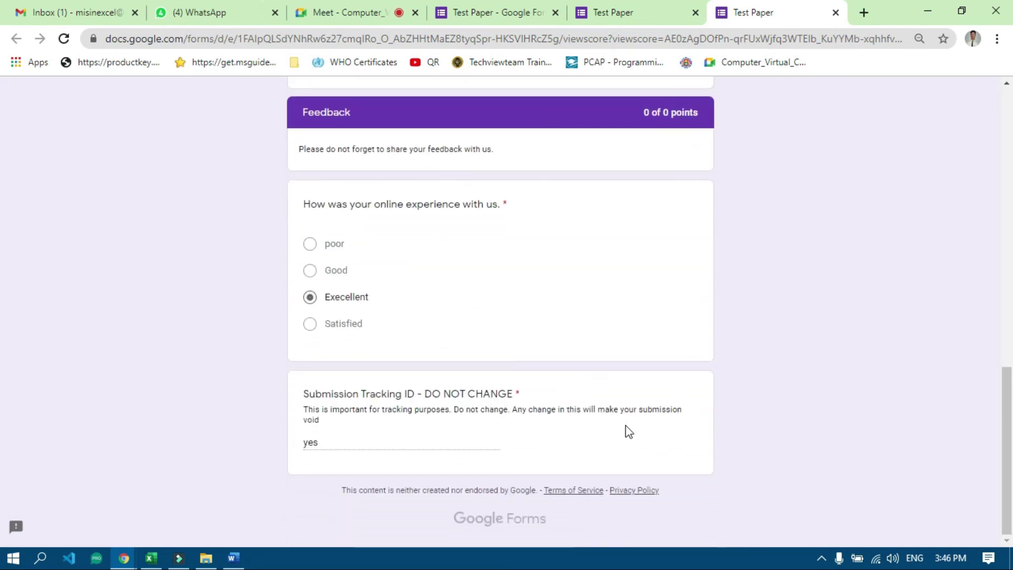
{"action": "scroll", "coordinate": [627, 406], "scroll_direction": "up", "scroll_amount": 15}
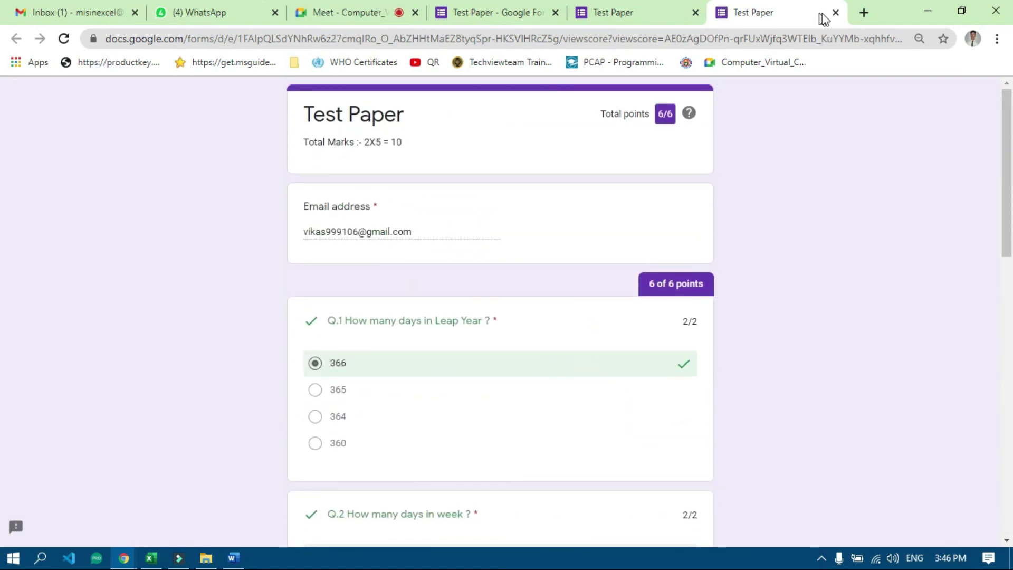
{"action": "left_click", "coordinate": [835, 13]}
{"action": "left_click", "coordinate": [733, 14]}
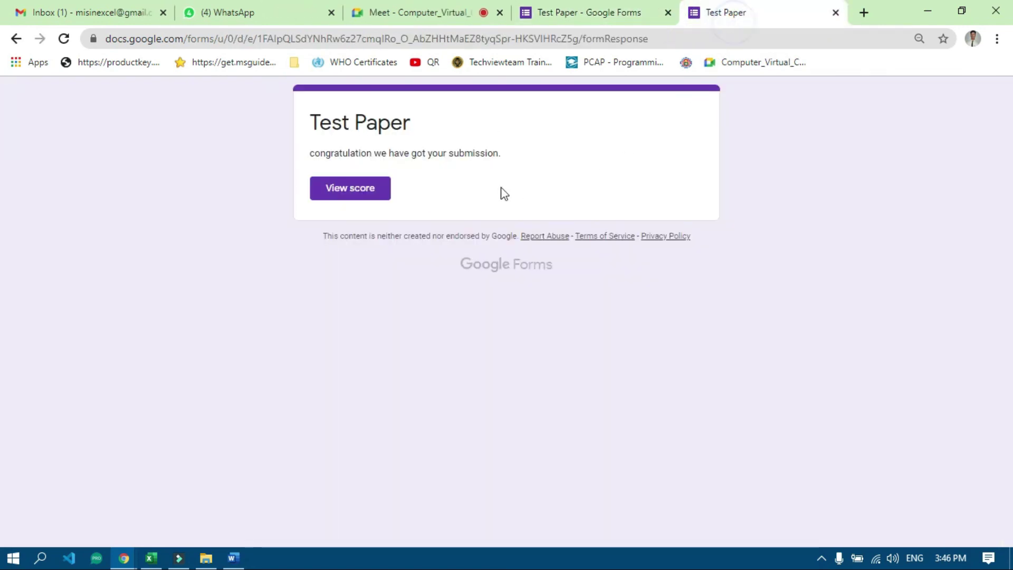
Step: Open the responses summary in the Test Paper form editor, checking the Google Meet chat in between
{"action": "left_click", "coordinate": [633, 11]}
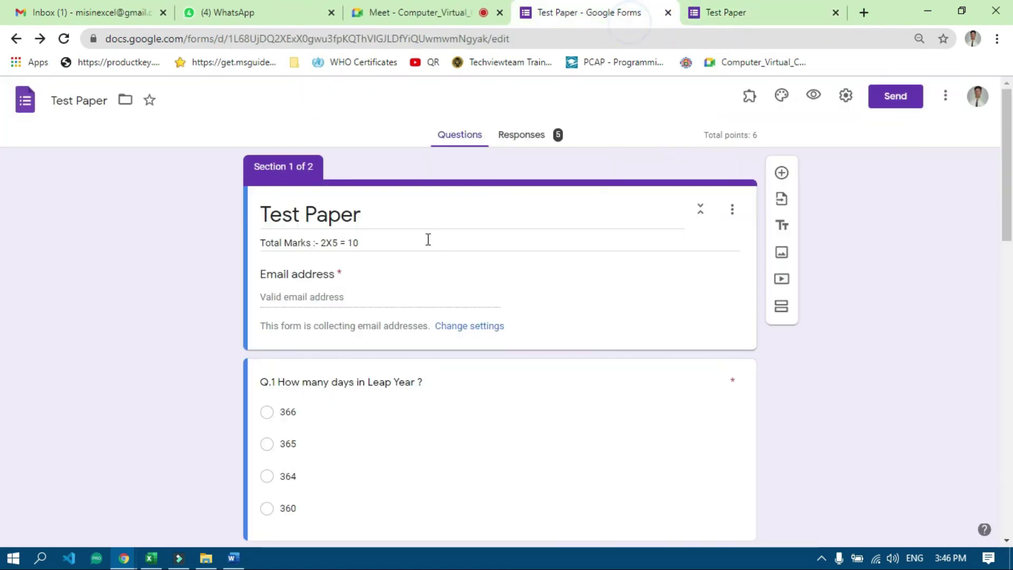
{"action": "left_click", "coordinate": [536, 138]}
{"action": "left_click", "coordinate": [416, 13]}
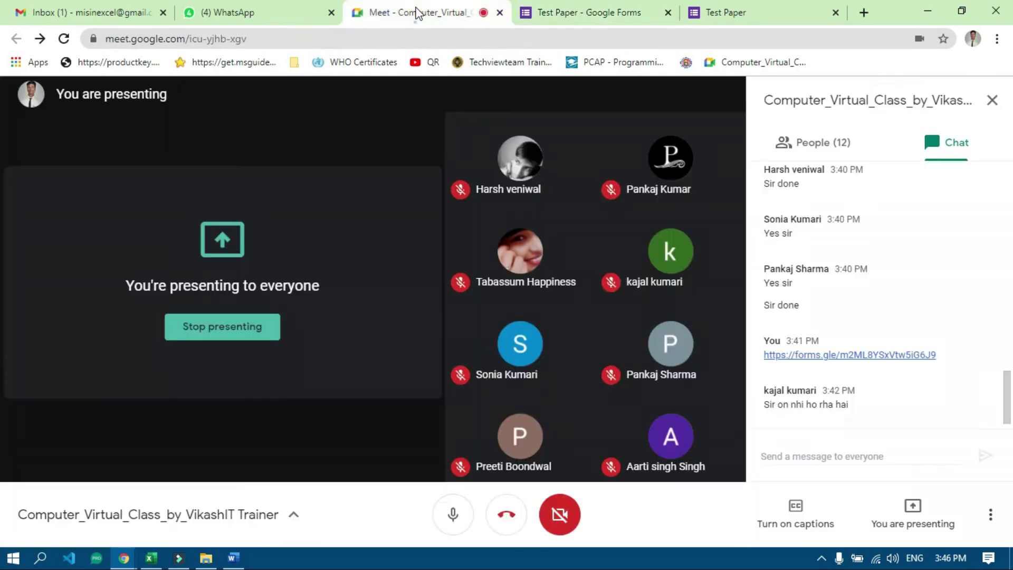
{"action": "left_click", "coordinate": [617, 13]}
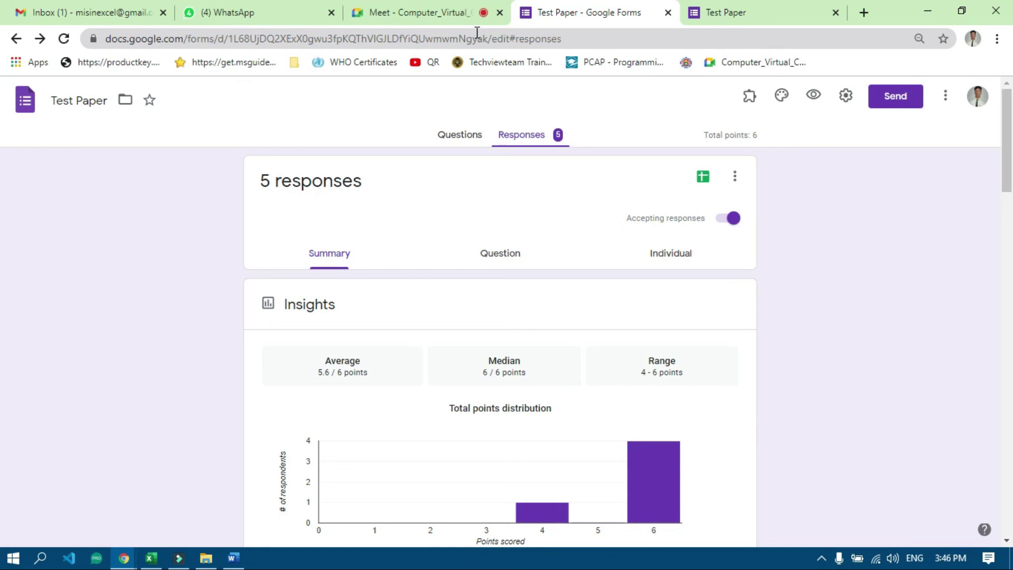
Step: Check the Google Meet chat for student replies, muting and unmuting the microphone and dismissing the muted-mic notice
{"action": "left_click", "coordinate": [431, 17]}
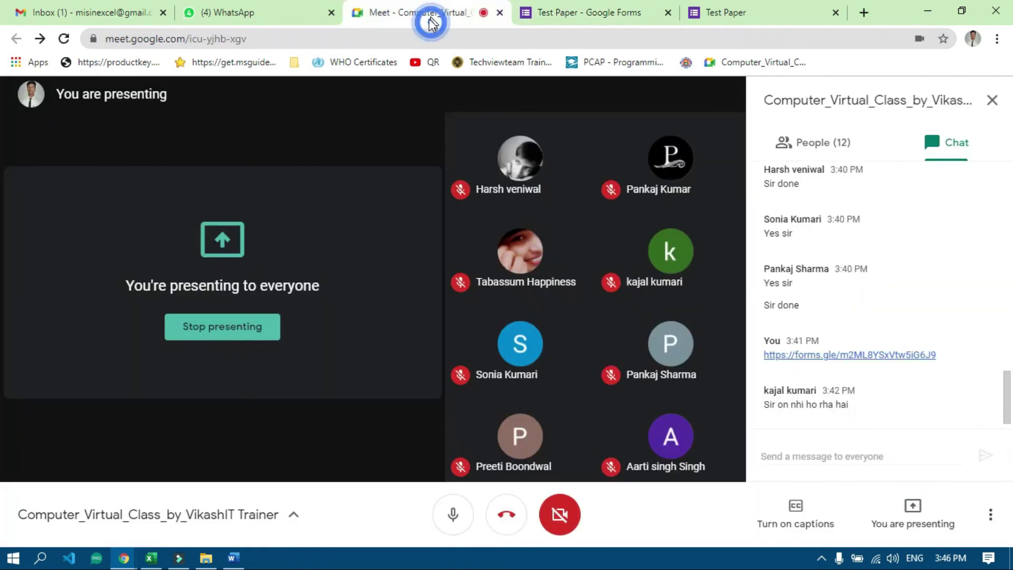
{"action": "left_click", "coordinate": [465, 515]}
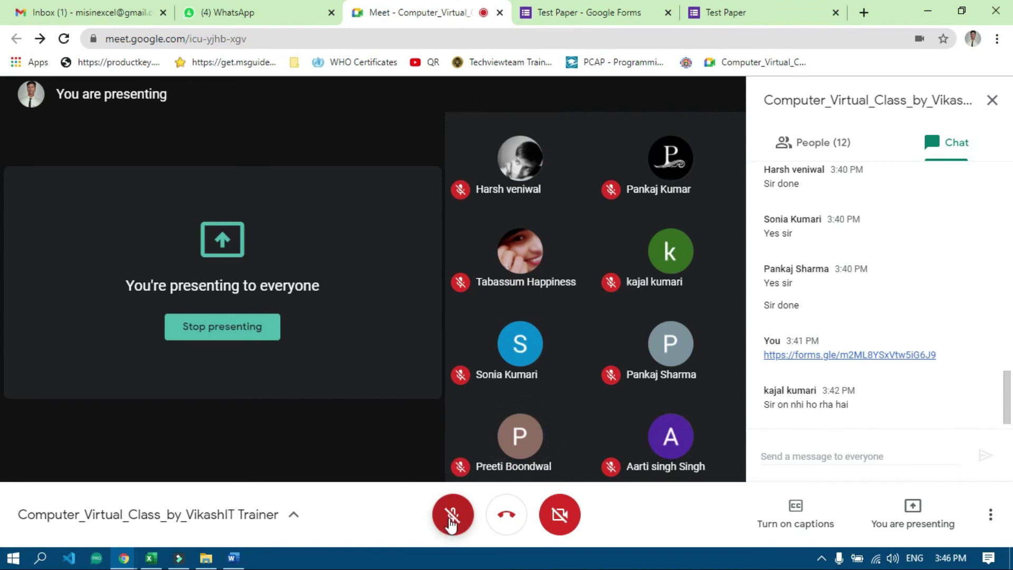
{"action": "left_click", "coordinate": [452, 519]}
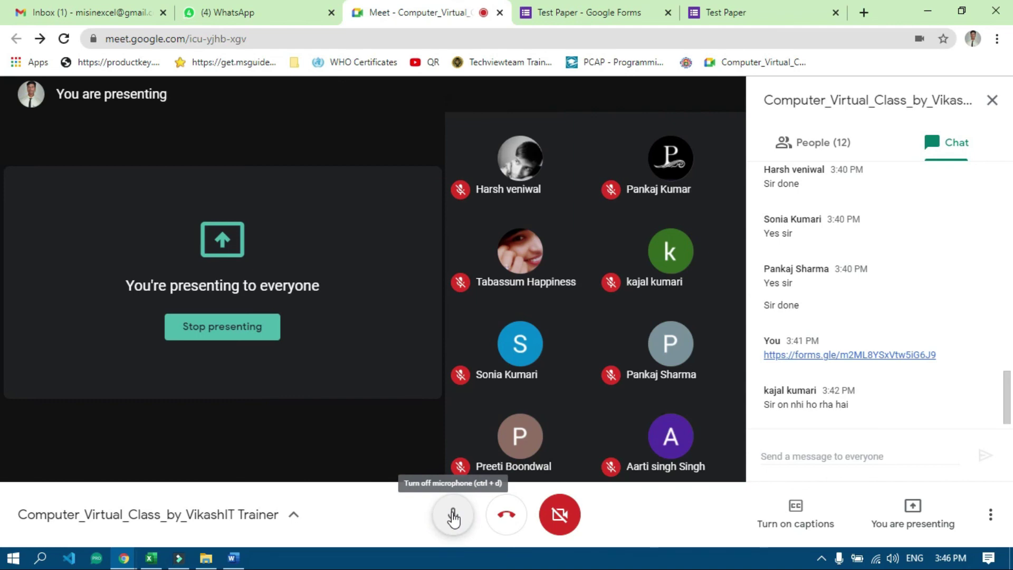
{"action": "left_click", "coordinate": [452, 519]}
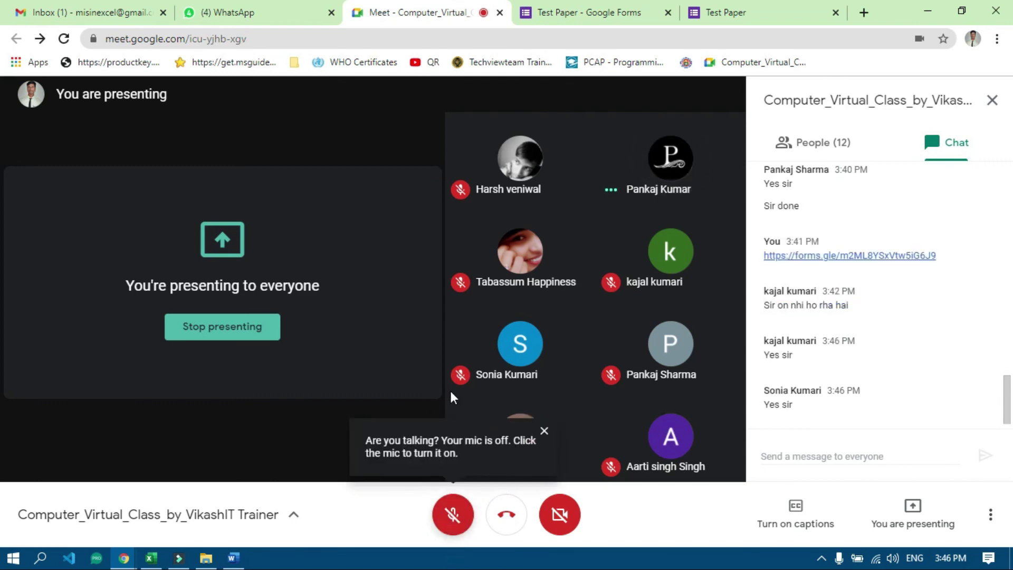
{"action": "left_click", "coordinate": [544, 431]}
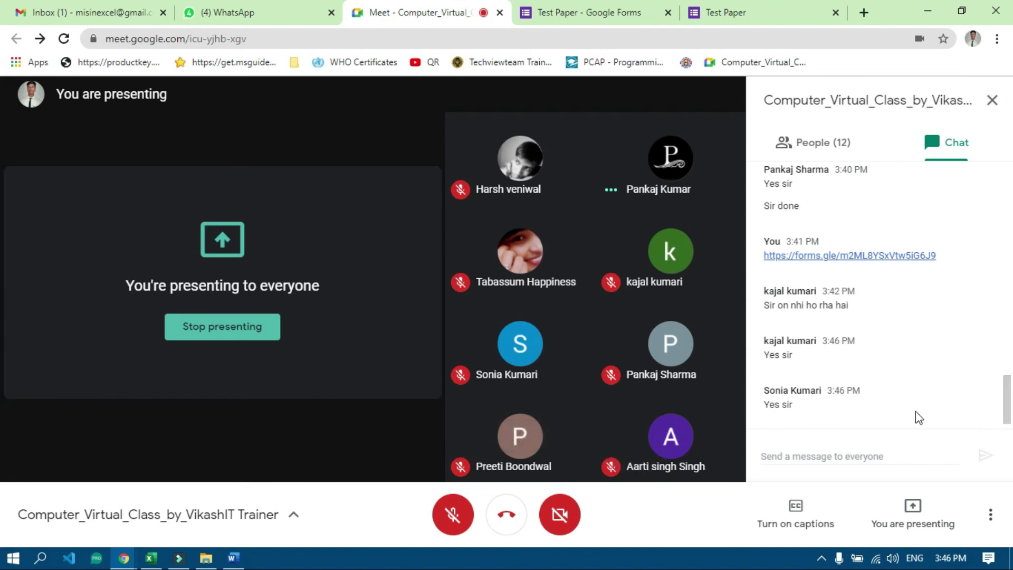
{"action": "left_click", "coordinate": [457, 519]}
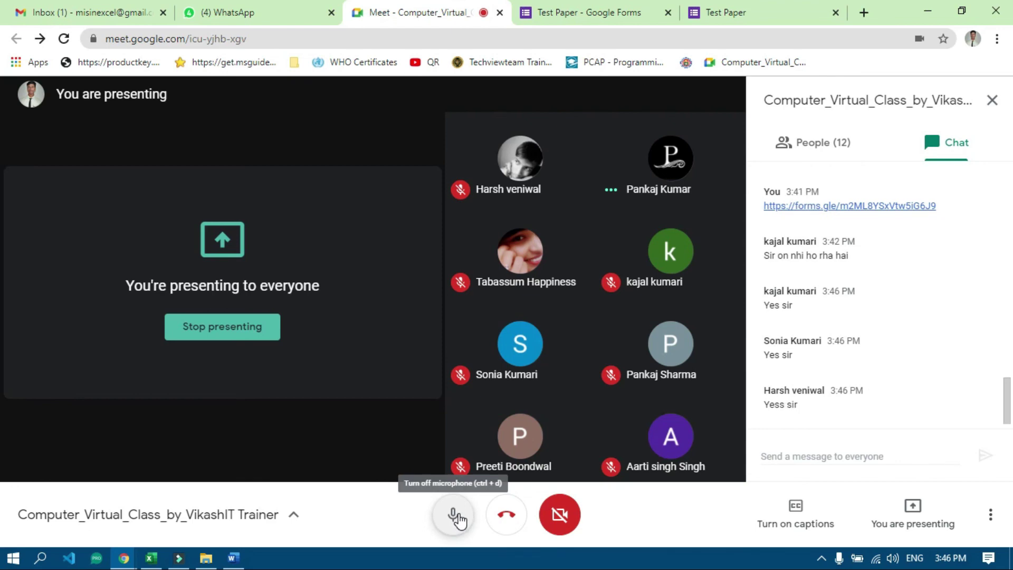
{"action": "left_click", "coordinate": [457, 514]}
{"action": "left_click", "coordinate": [458, 516]}
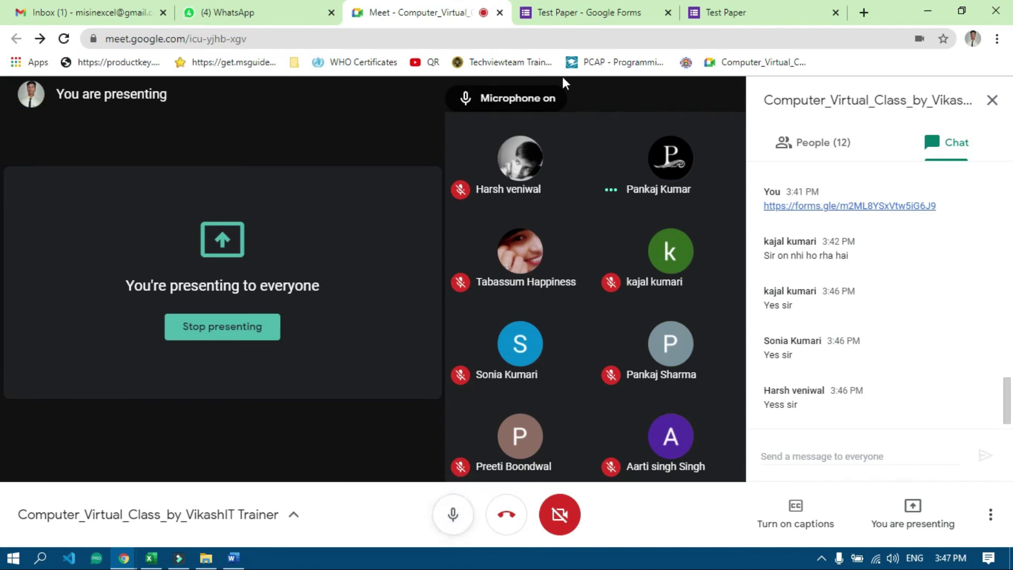
Step: Return to the Test Paper form editor and download all responses as a .csv file
{"action": "left_click", "coordinate": [589, 12]}
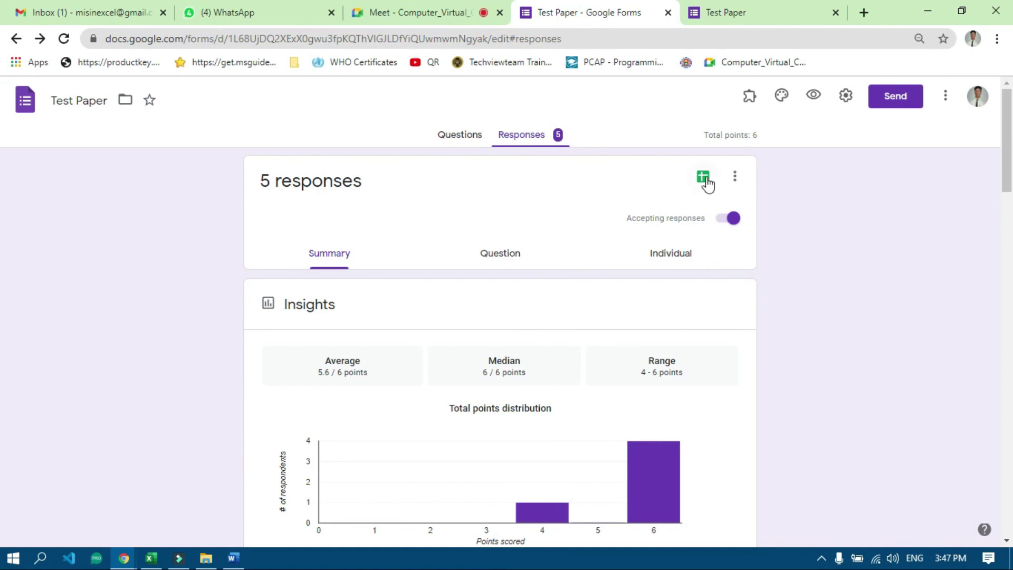
{"action": "left_click", "coordinate": [733, 176]}
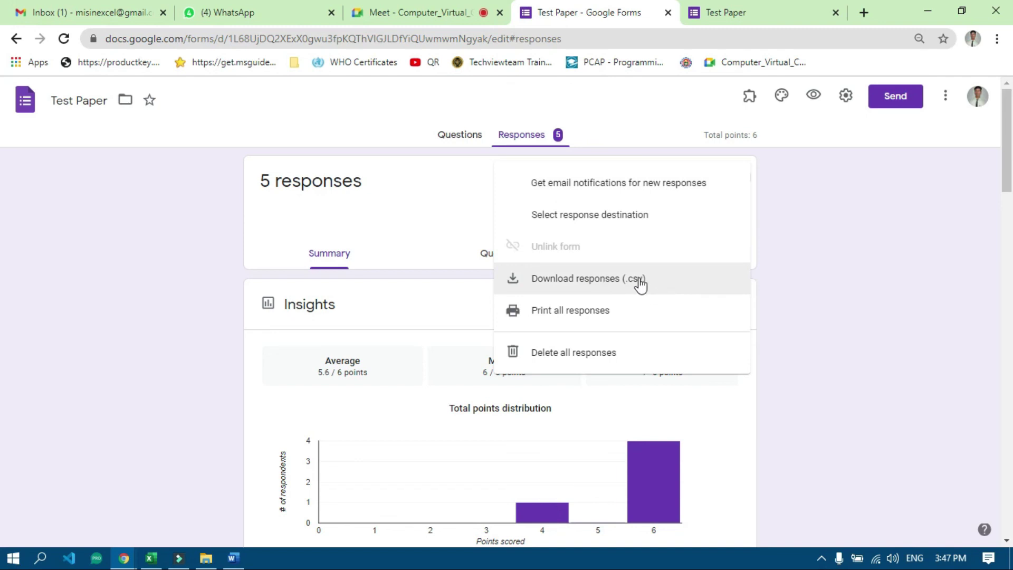
{"action": "left_click", "coordinate": [592, 280]}
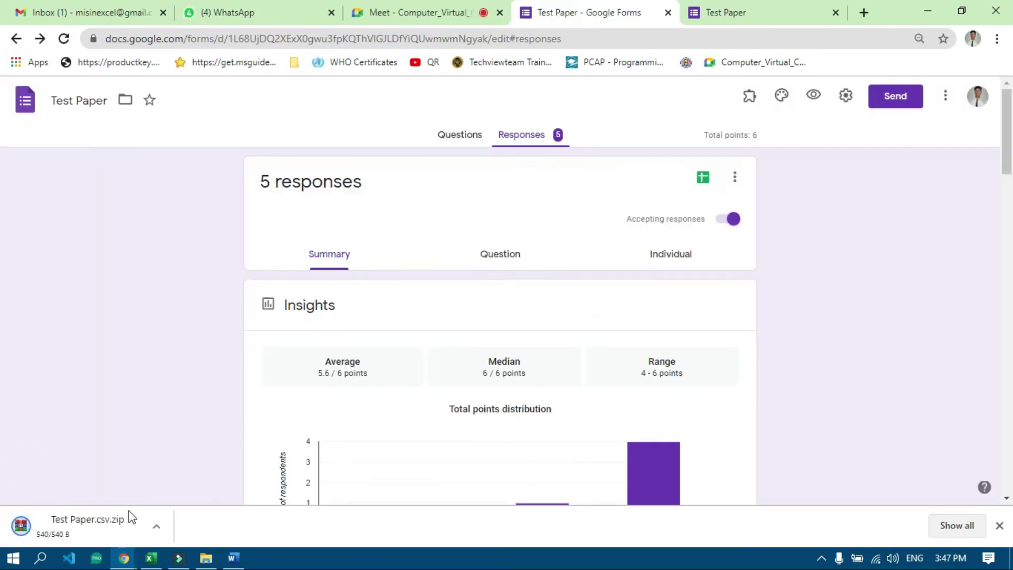
Step: Open the downloaded Test Paper.csv.zip archive and open Test Paper.csv from it in Excel
{"action": "left_click", "coordinate": [158, 526]}
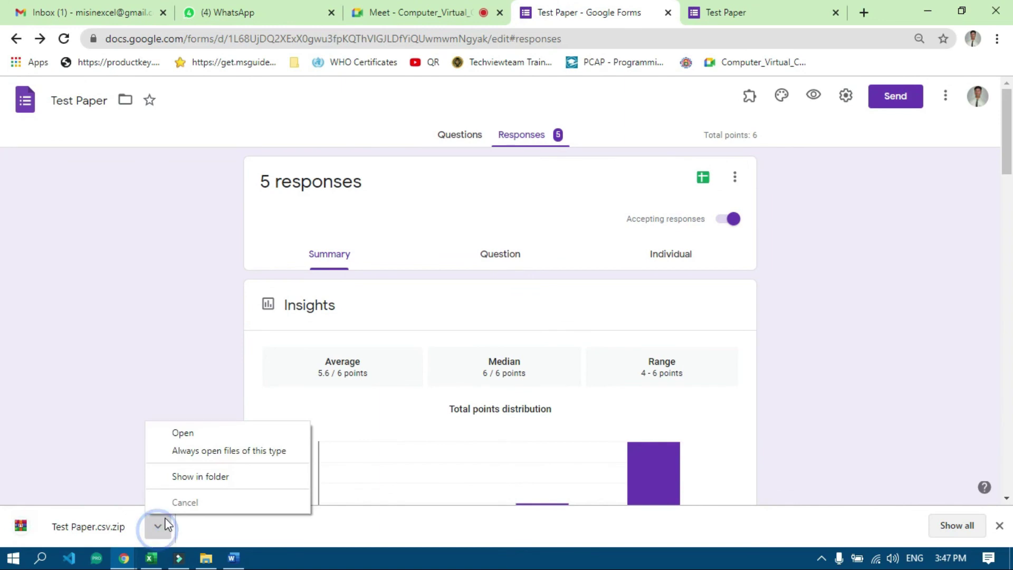
{"action": "left_click", "coordinate": [195, 434]}
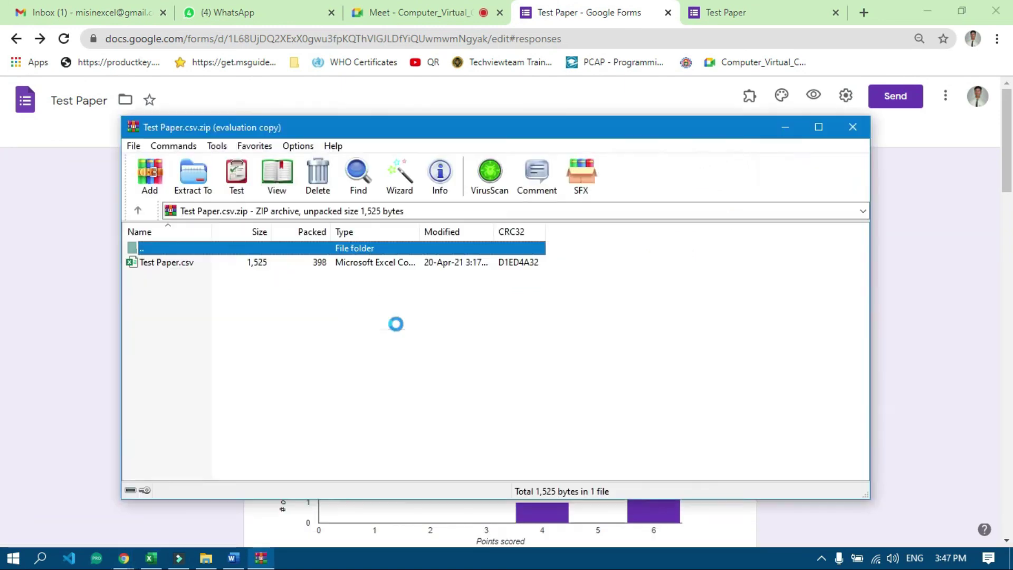
{"action": "double_click", "coordinate": [159, 263]}
{"action": "left_click", "coordinate": [160, 265]}
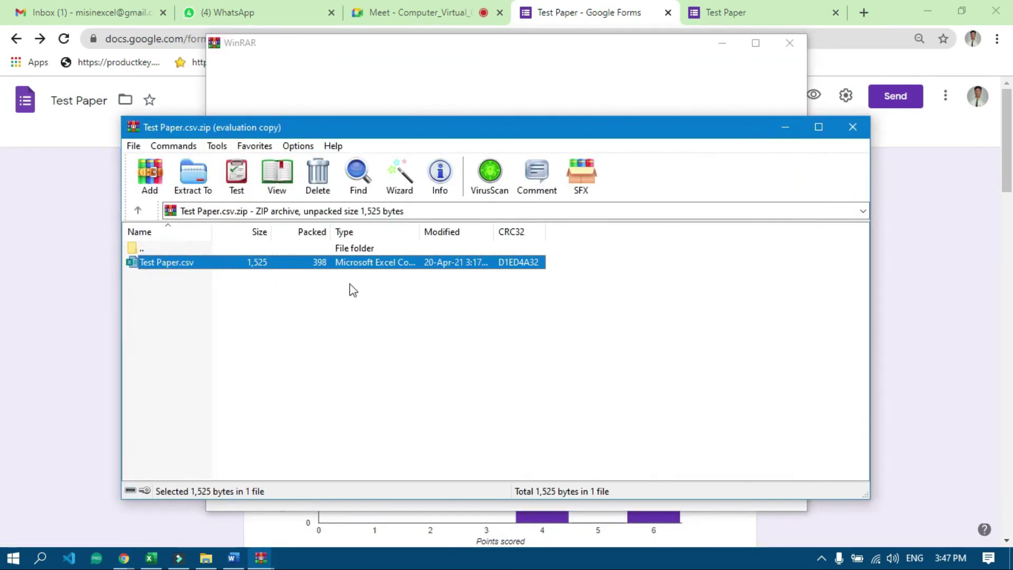
{"action": "double_click", "coordinate": [165, 262]}
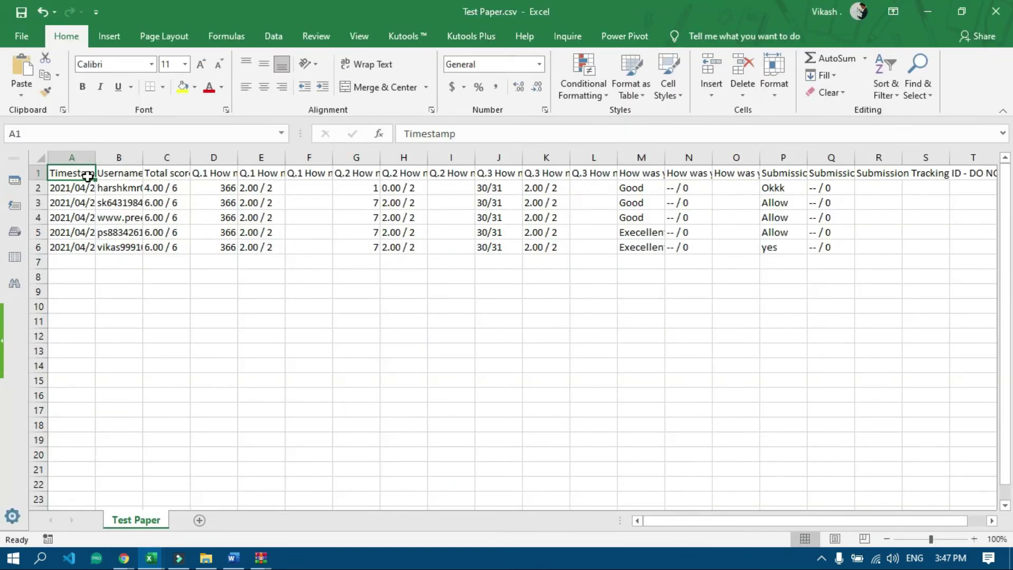
Step: Examine the exported response data in A1:Q6 and close the Test Paper.csv workbook
{"action": "left_click_drag", "start_coordinate": [82, 174], "coordinate": [818, 243]}
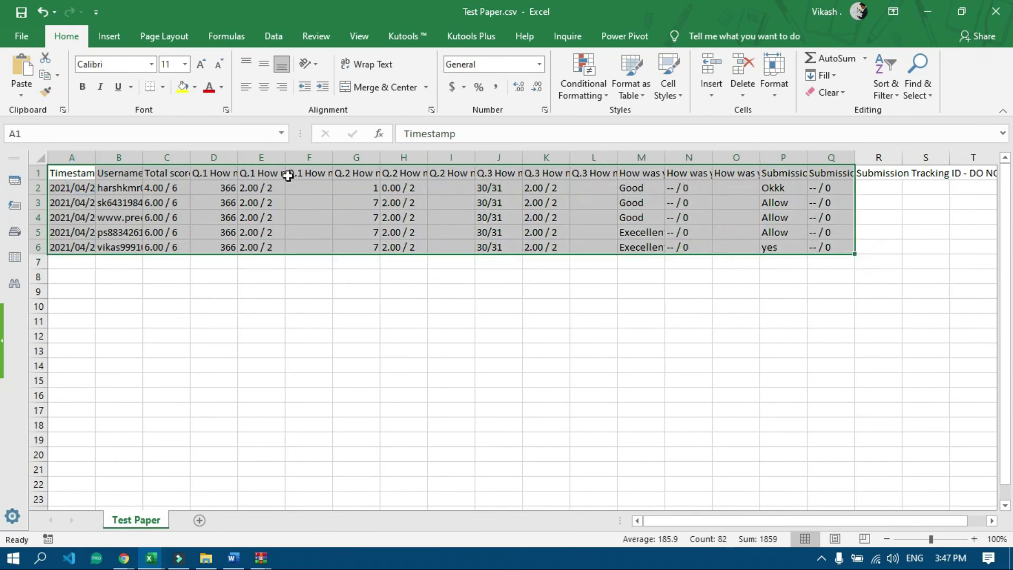
{"action": "left_click", "coordinate": [265, 188]}
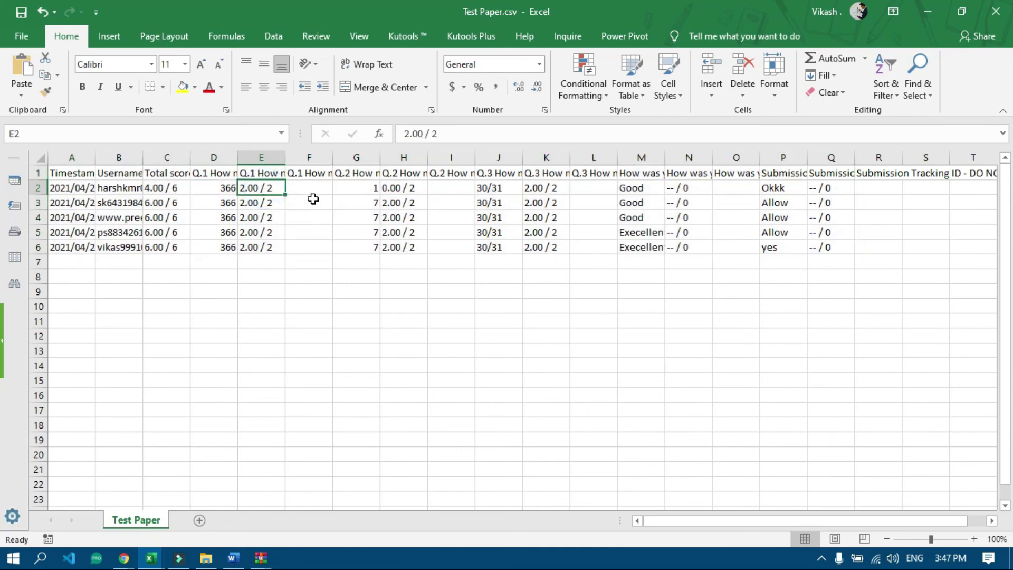
{"action": "left_click", "coordinate": [995, 11]}
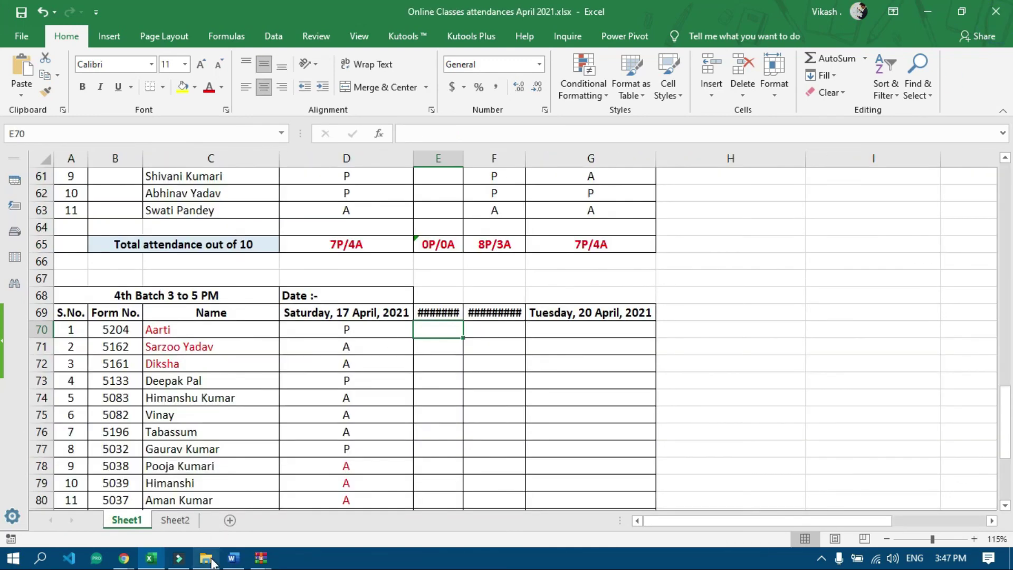
Step: Switch back to the Test Paper form in Chrome, open its questions, and return to the Google Meet call
{"action": "left_click", "coordinate": [124, 560]}
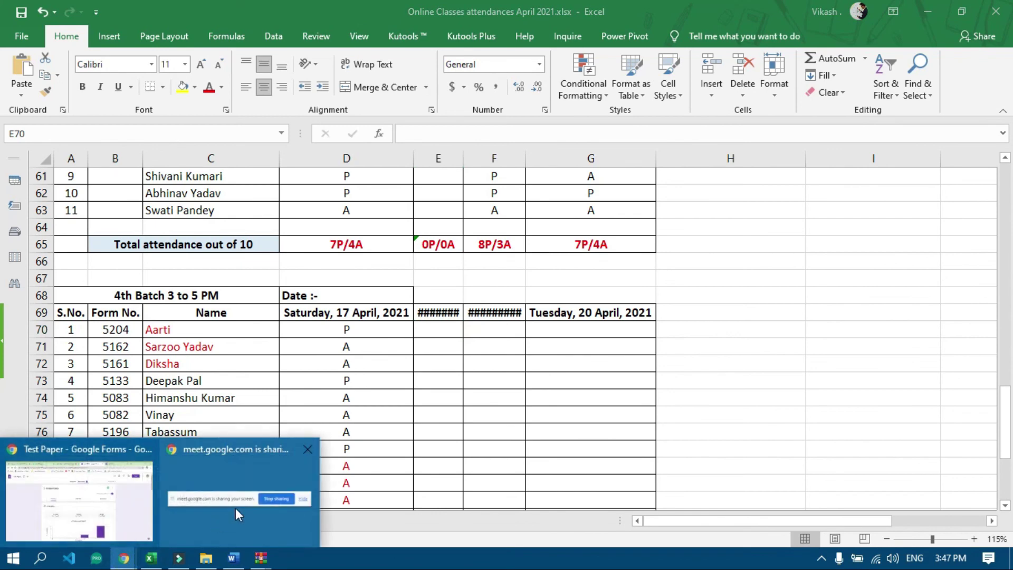
{"action": "left_click", "coordinate": [90, 501]}
{"action": "left_click", "coordinate": [469, 134]}
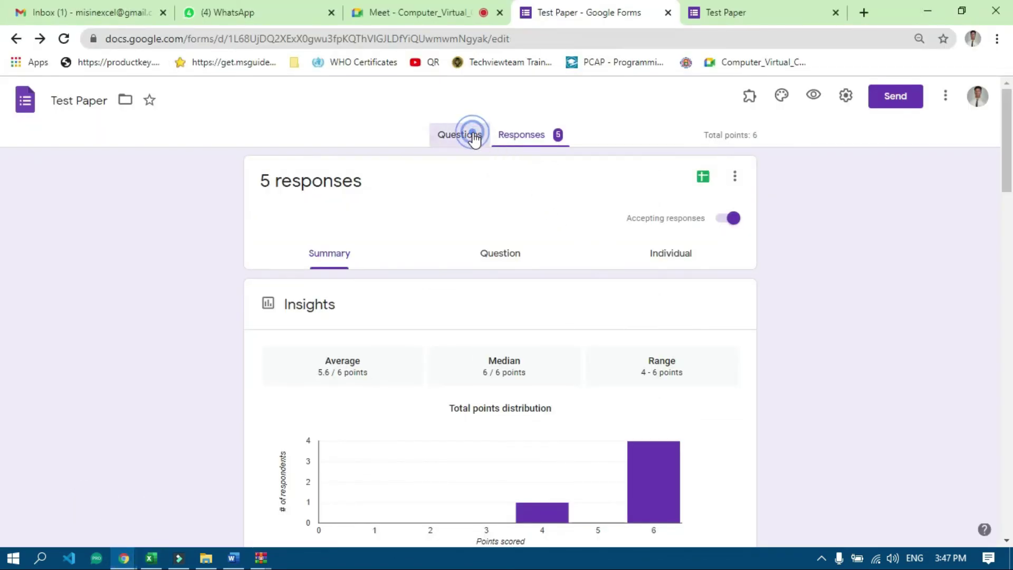
{"action": "left_click", "coordinate": [423, 1]}
{"action": "mouse_move", "coordinate": [651, 339]}
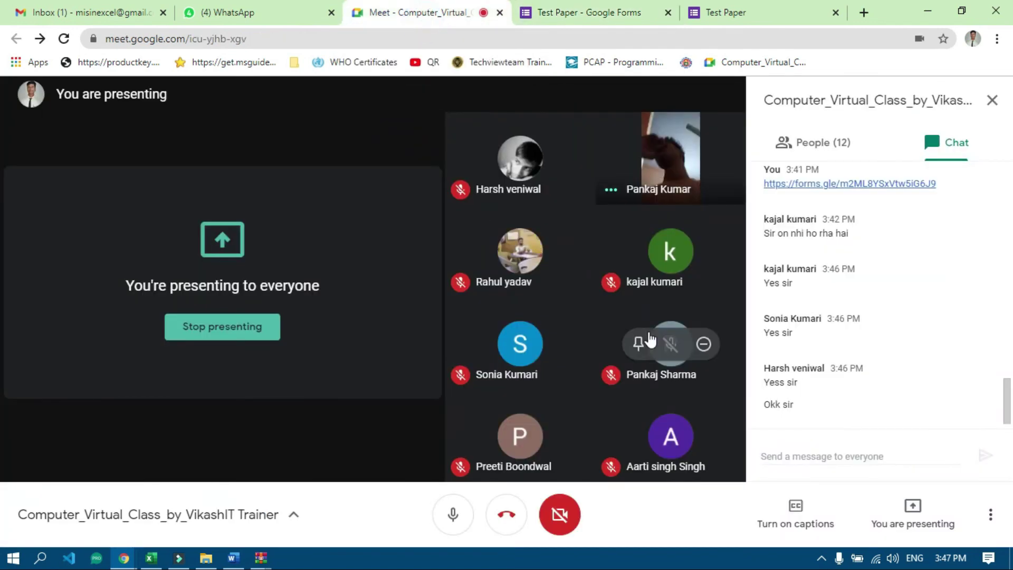